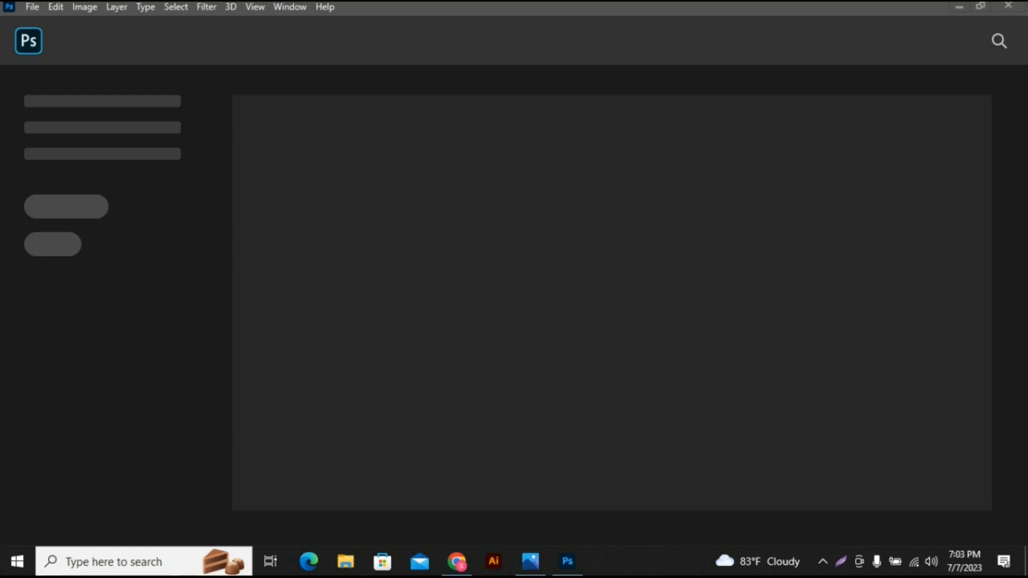
# - Open the settings for a new document, and switch to Chrome to search Google for "id card size"
pyautogui.click(32, 7)
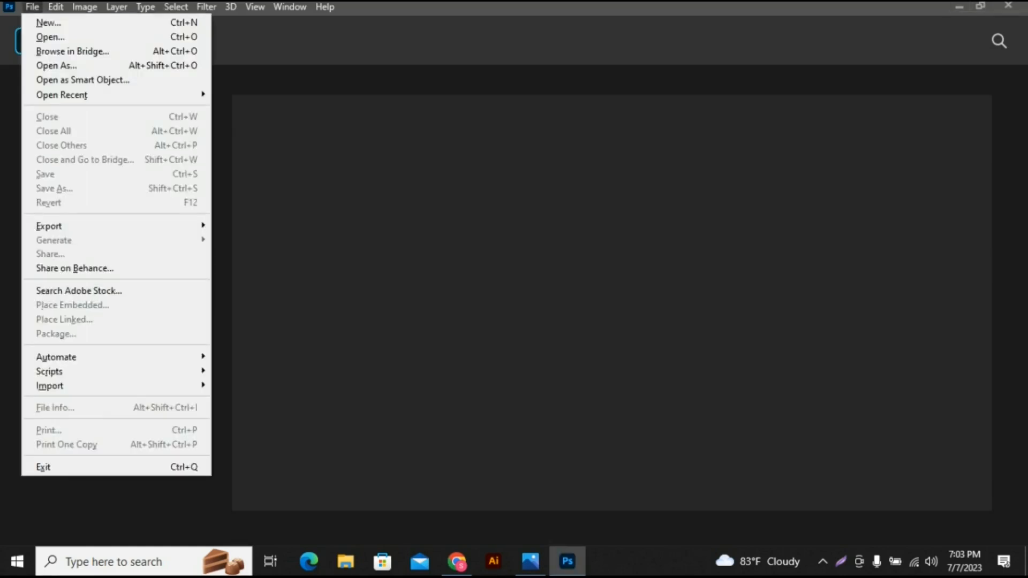
pyautogui.click(49, 22)
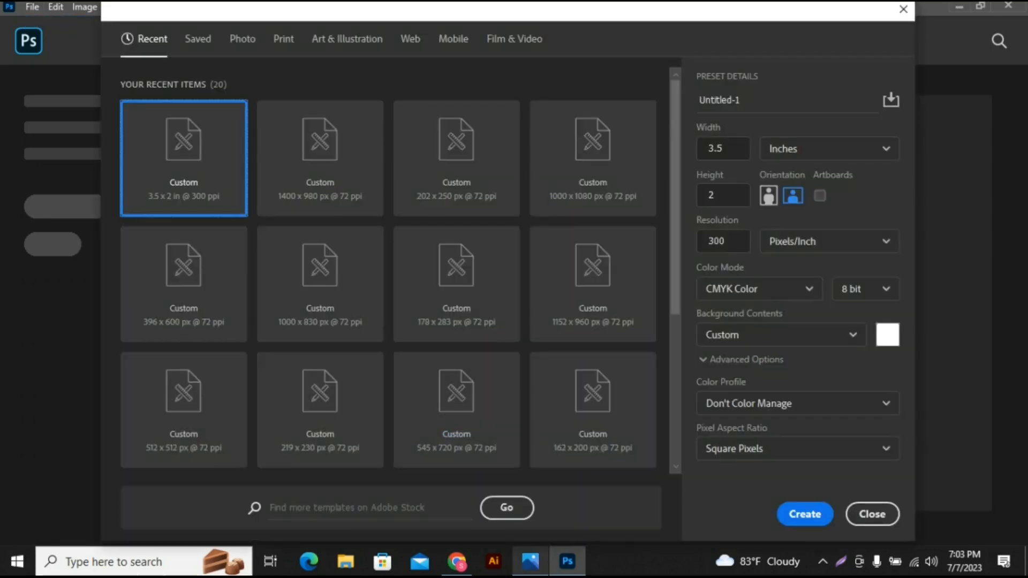
pyautogui.click(457, 561)
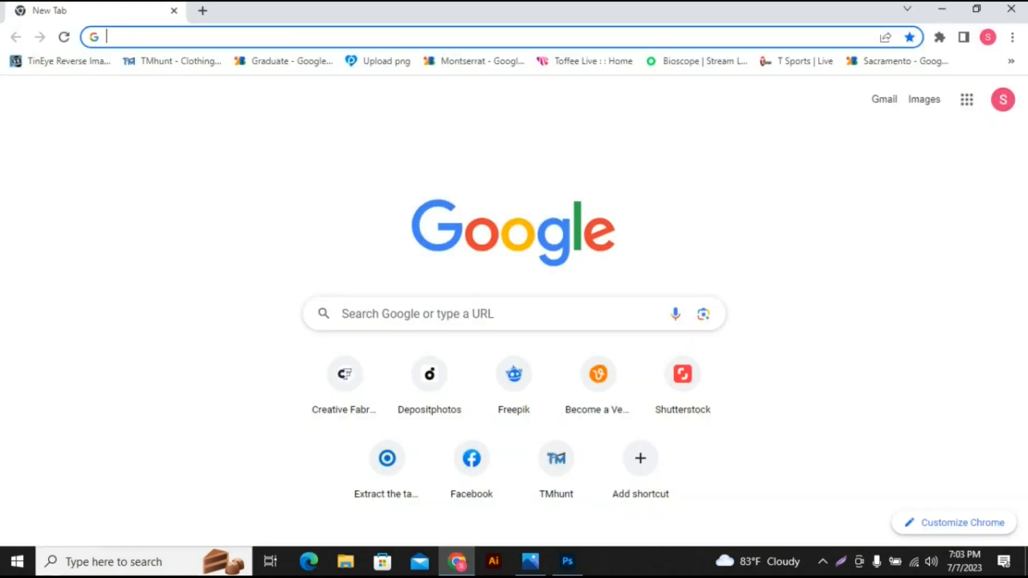
pyautogui.write('id car')
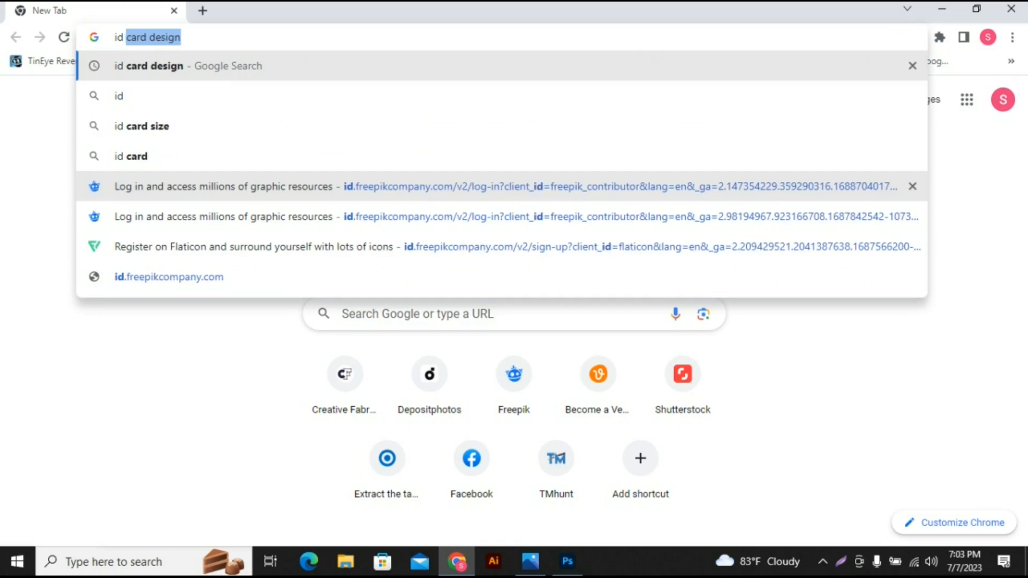
pyautogui.write('d size')
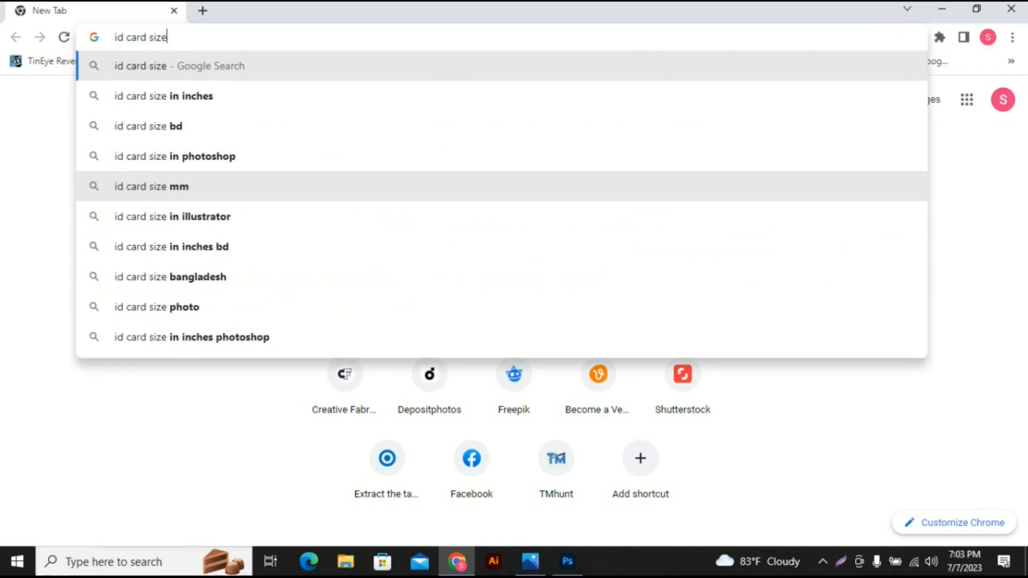
pyautogui.press('Return')
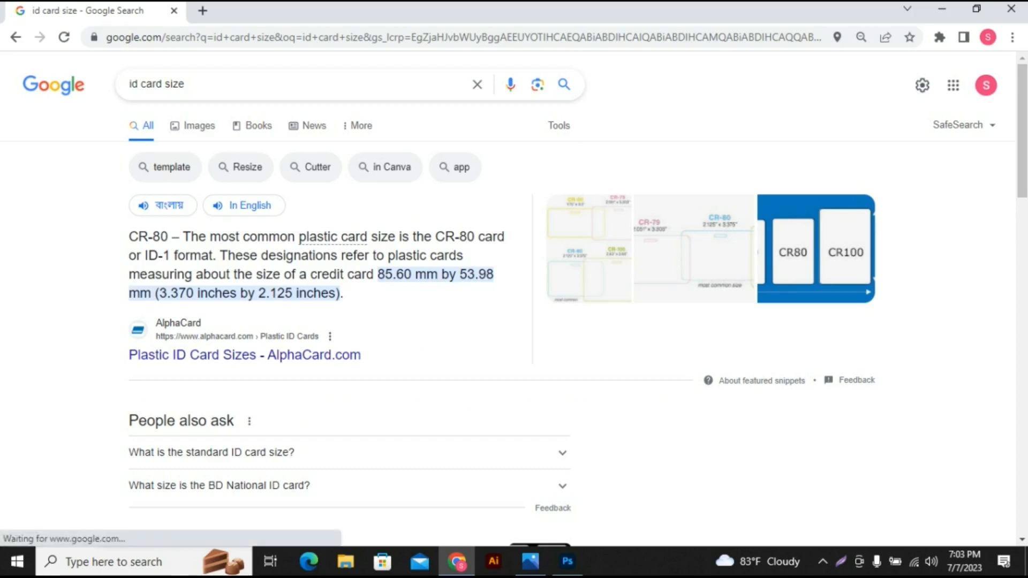
# - Copy the 2.125 inch dimension from the search result and enter it as the new document's width in Photoshop
pyautogui.moveTo(567, 561)
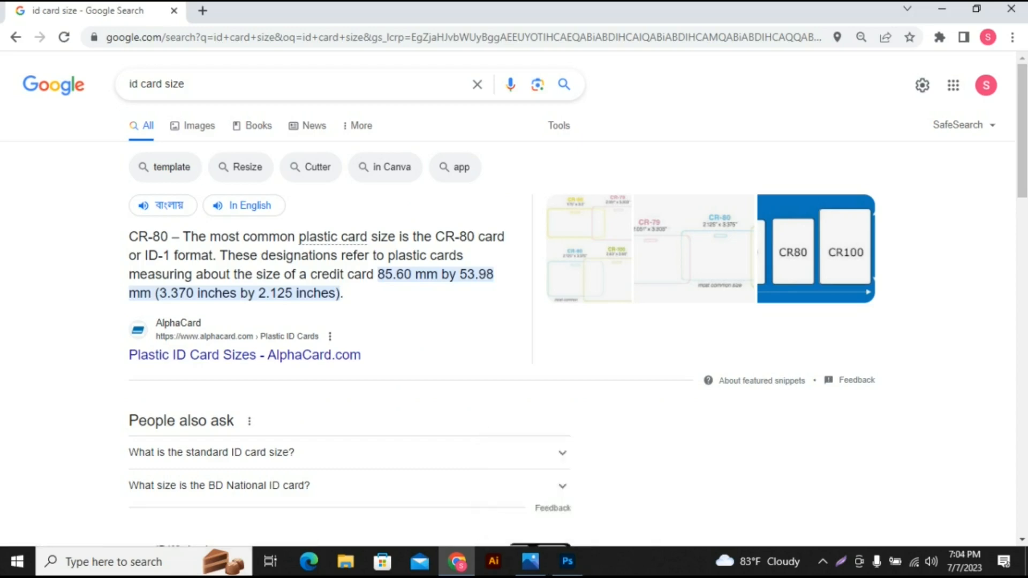
pyautogui.moveTo(259, 293); pyautogui.dragTo(292, 293)
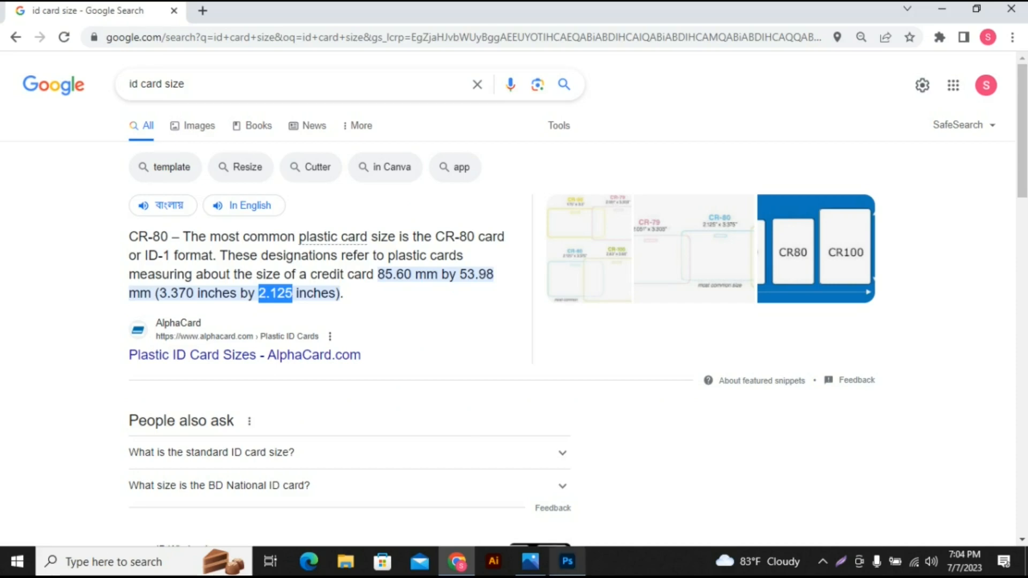
pyautogui.moveTo(567, 561)
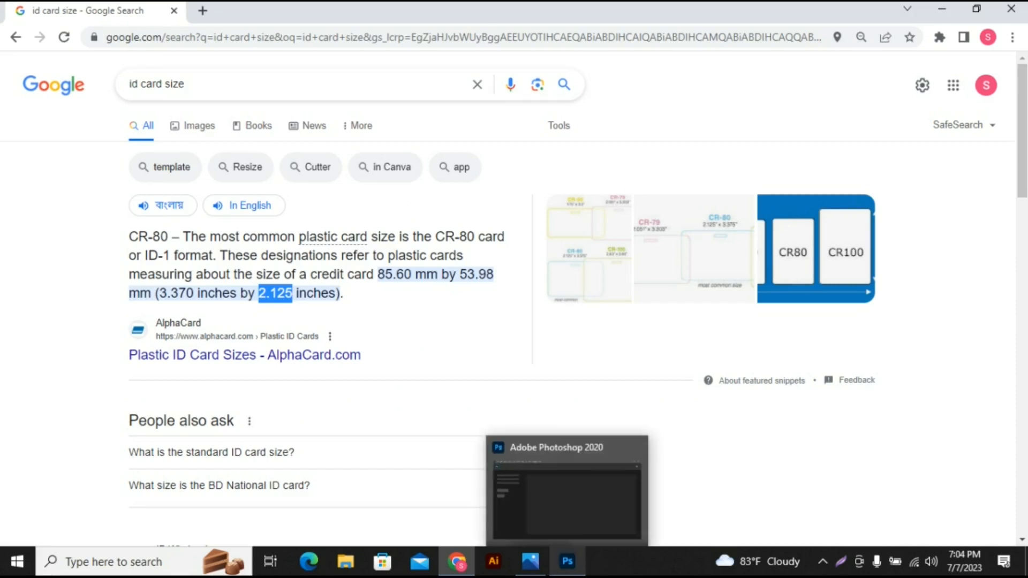
pyautogui.click(568, 561)
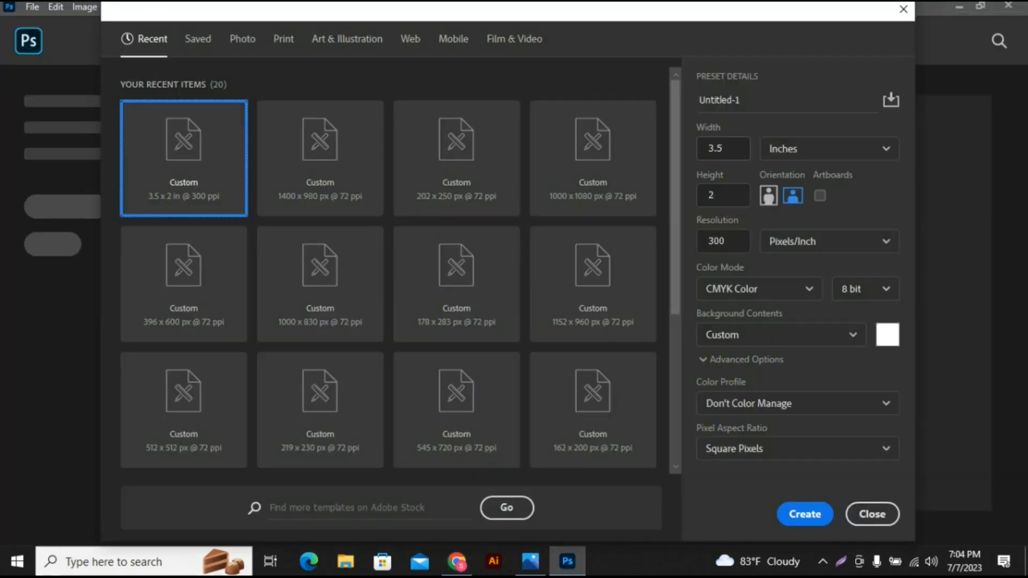
pyautogui.click(716, 148)
pyautogui.write('2.125')
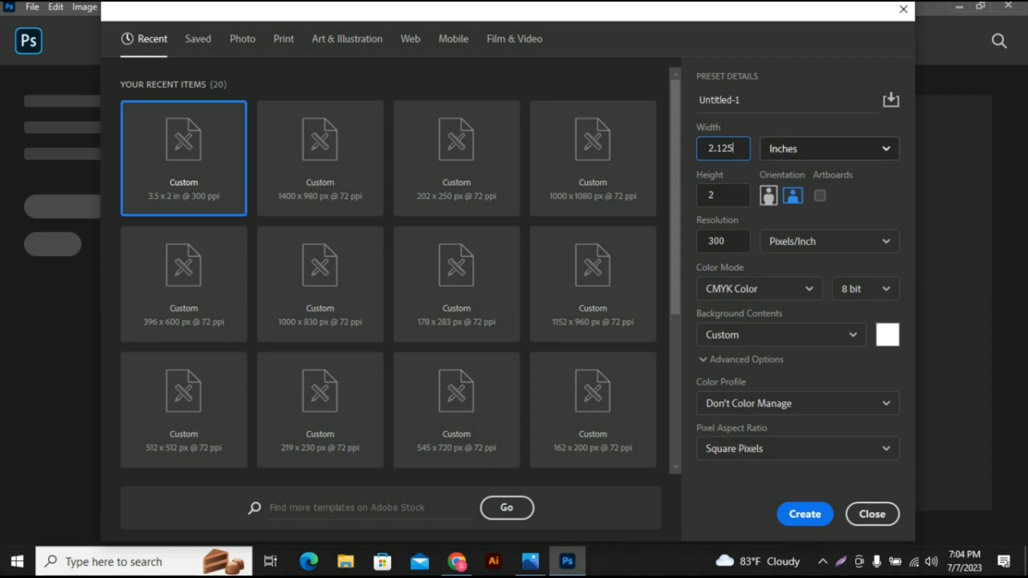
# - Copy 3.370 from the Chrome search result as the document height in Photoshop and create the document
pyautogui.click(457, 561)
pyautogui.click(177, 293)
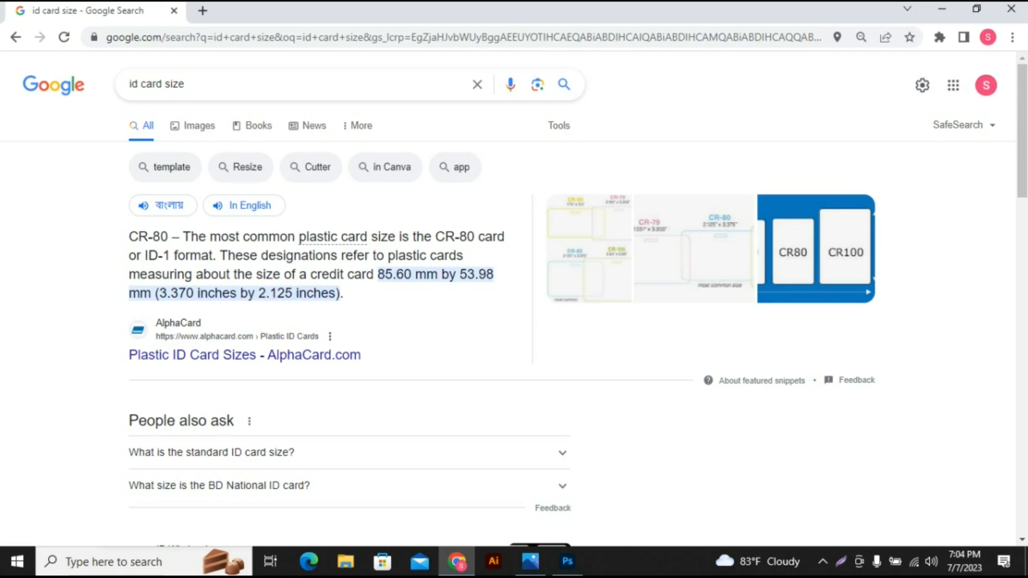
pyautogui.moveTo(159, 293); pyautogui.dragTo(194, 293)
pyautogui.hotkey('ctrl', 'c')
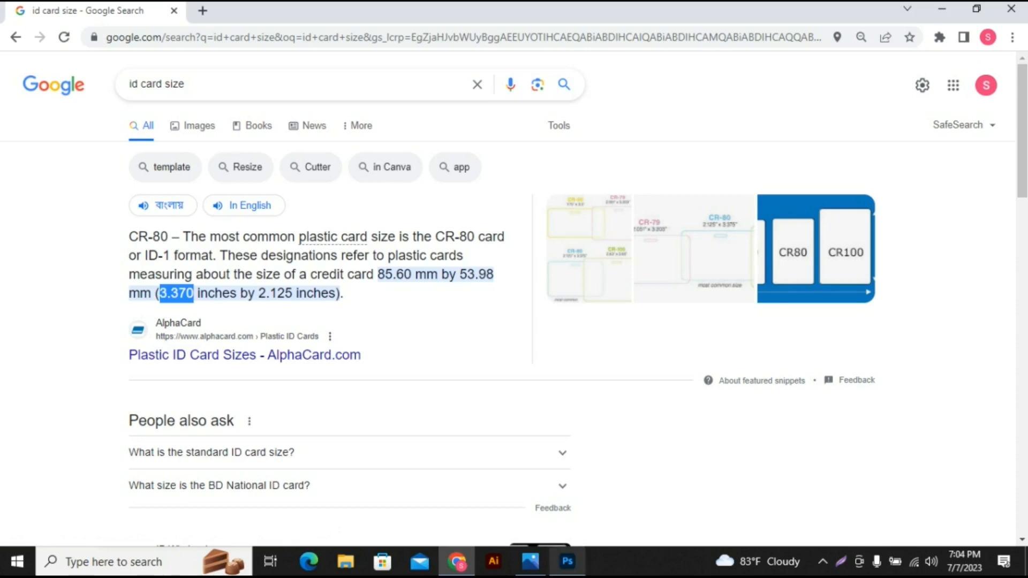
pyautogui.click(568, 561)
pyautogui.press('Tab')
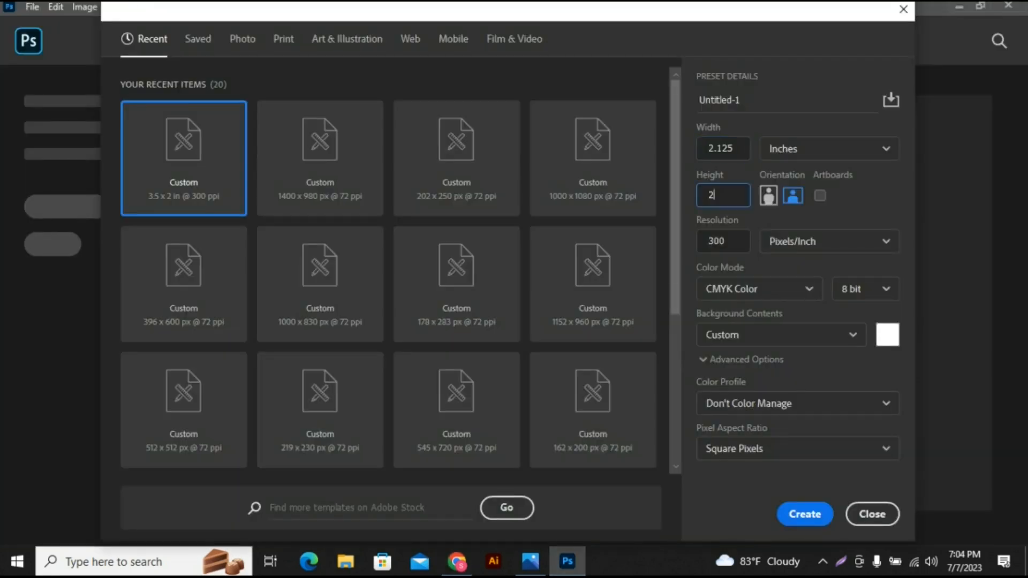
pyautogui.hotkey('ctrl', 'v')
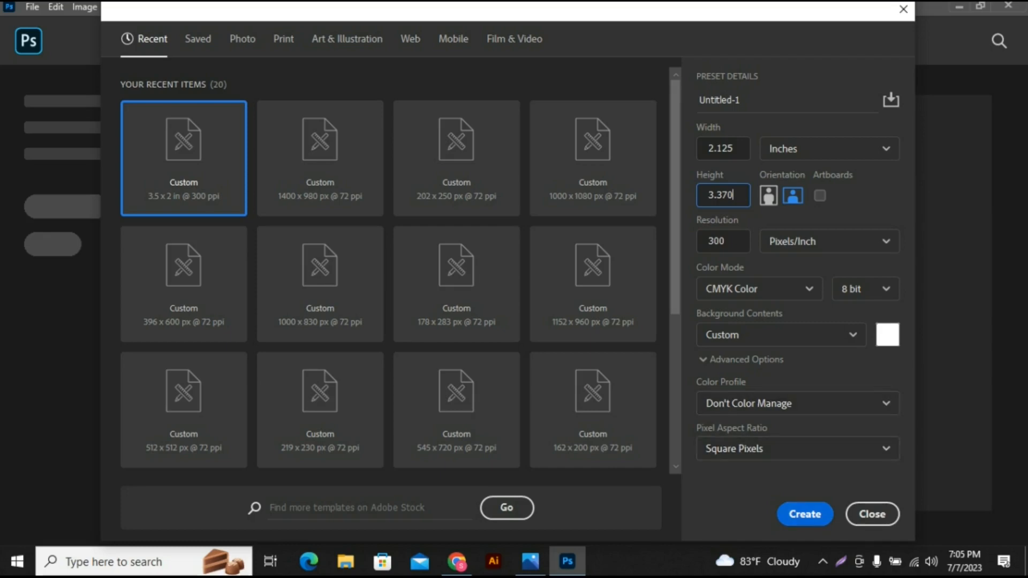
pyautogui.press('Return')
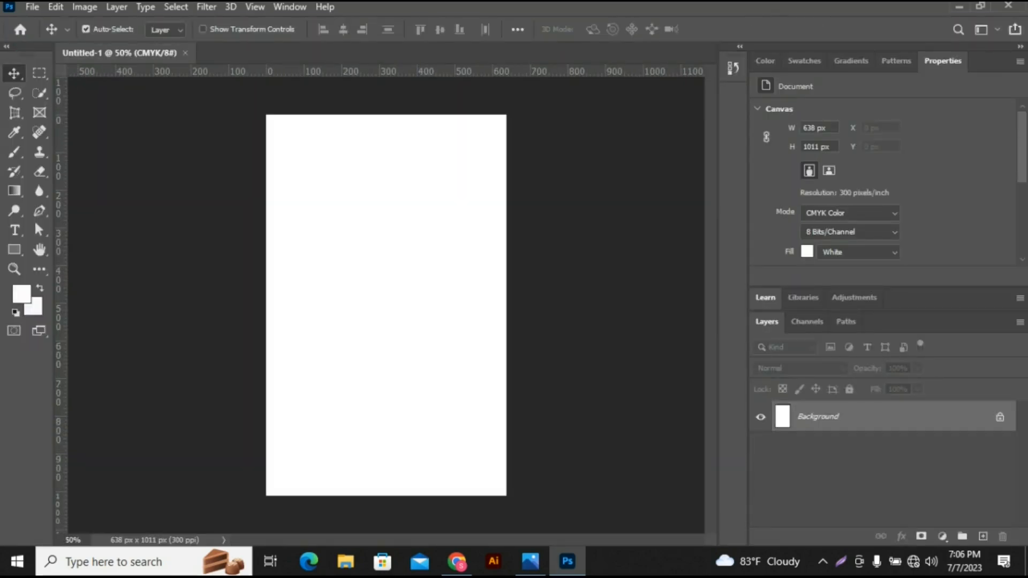
# - Place guides along all four edges of the blank canvas
pyautogui.moveTo(440, 71); pyautogui.dragTo(439, 114)
pyautogui.moveTo(59, 209); pyautogui.dragTo(275, 254)
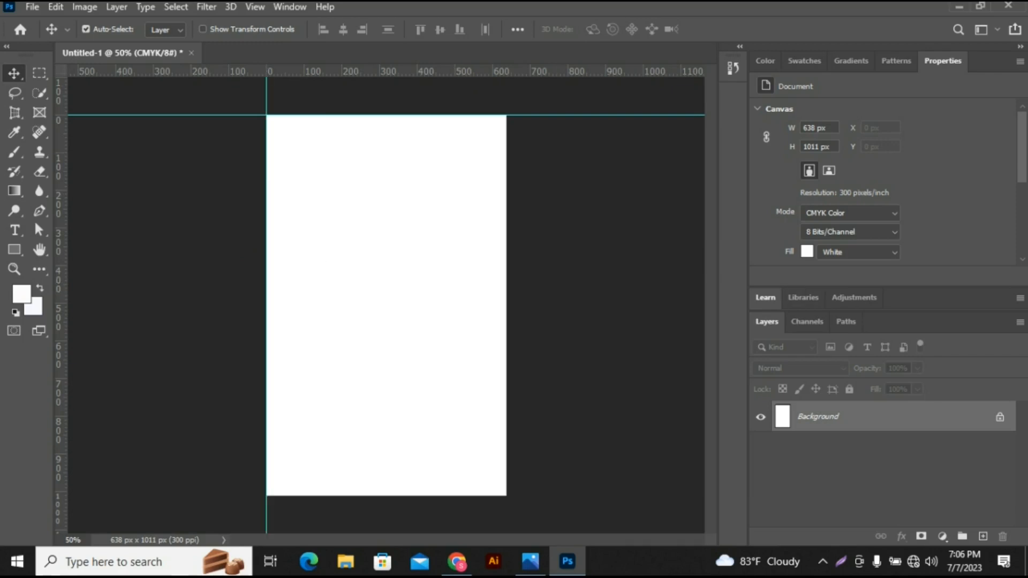
pyautogui.moveTo(455, 69); pyautogui.dragTo(480, 496)
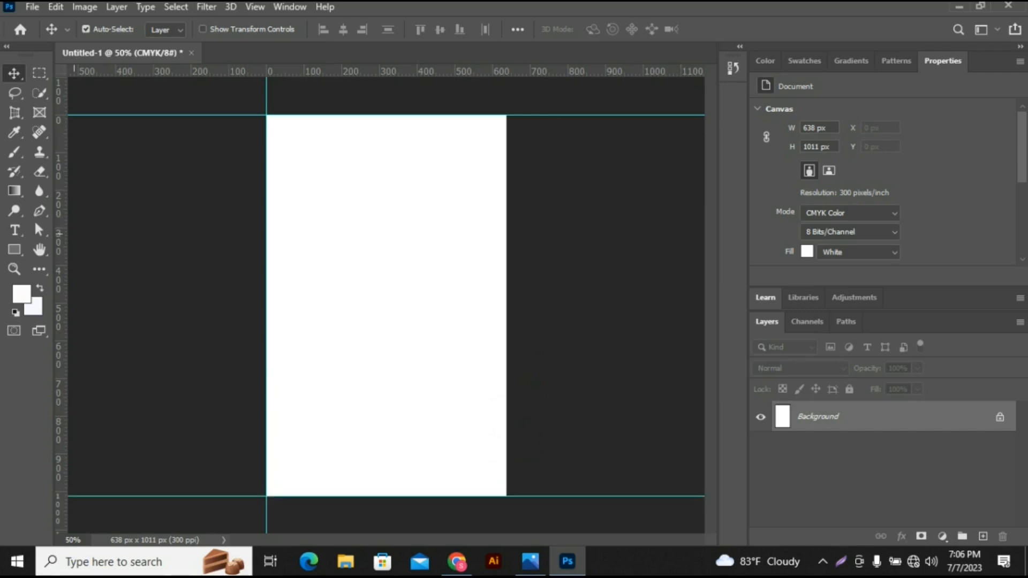
pyautogui.moveTo(60, 234); pyautogui.dragTo(506, 250)
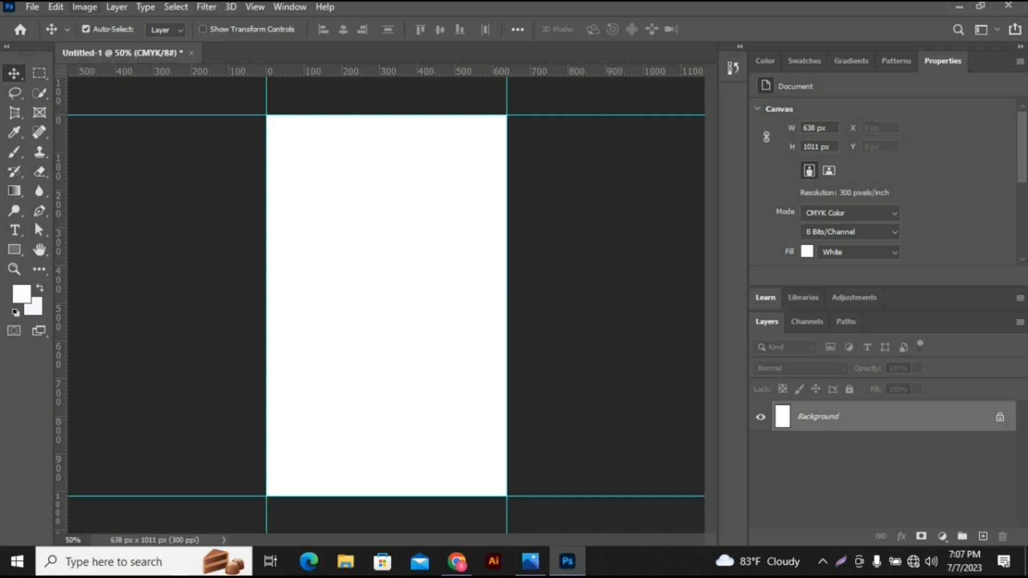
# - Reduce the canvas size relatively by 0.25 inches in both width and height
pyautogui.click(84, 7)
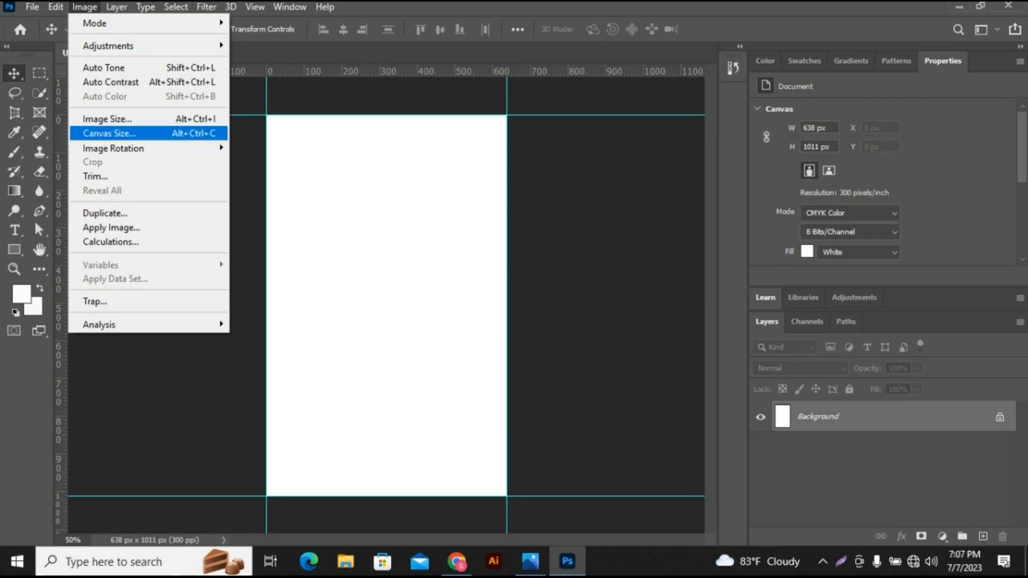
pyautogui.click(109, 133)
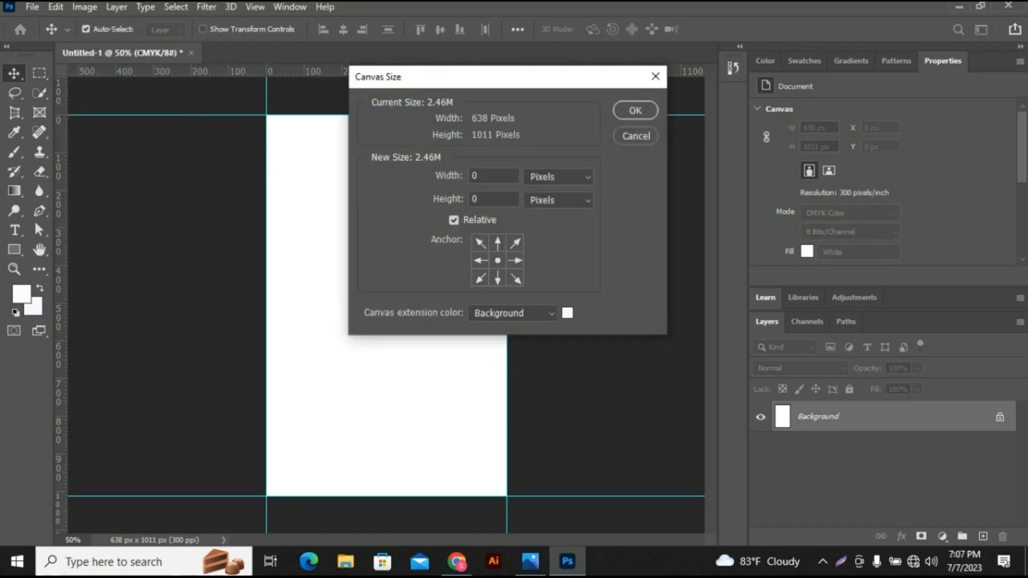
pyautogui.click(559, 177)
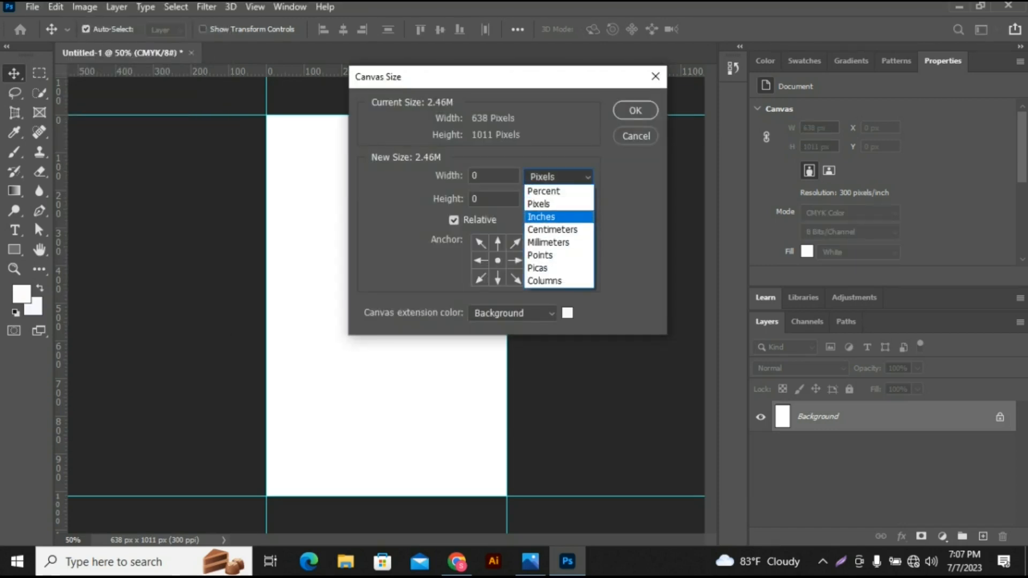
pyautogui.press('Return')
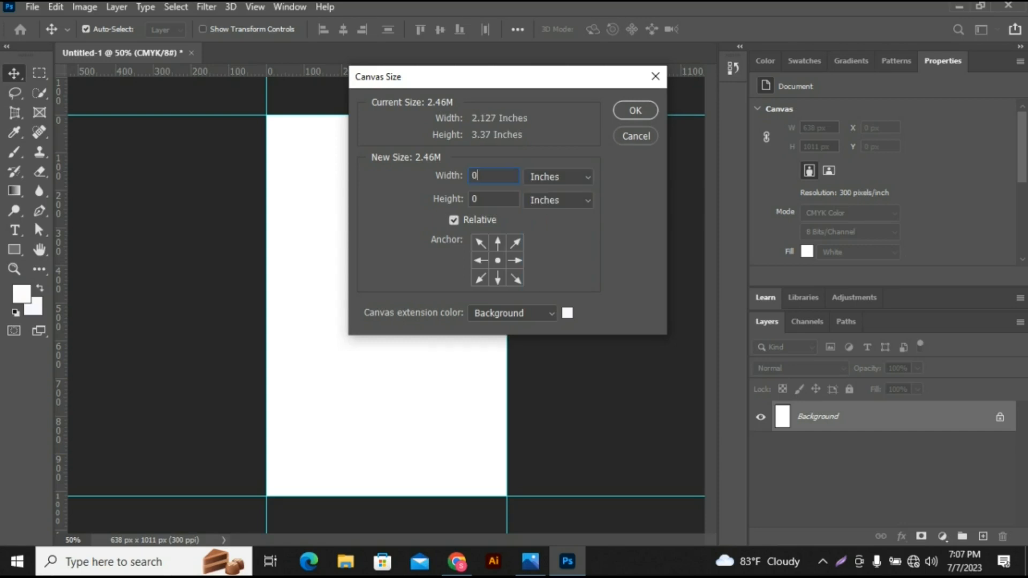
pyautogui.press('BackSpace')
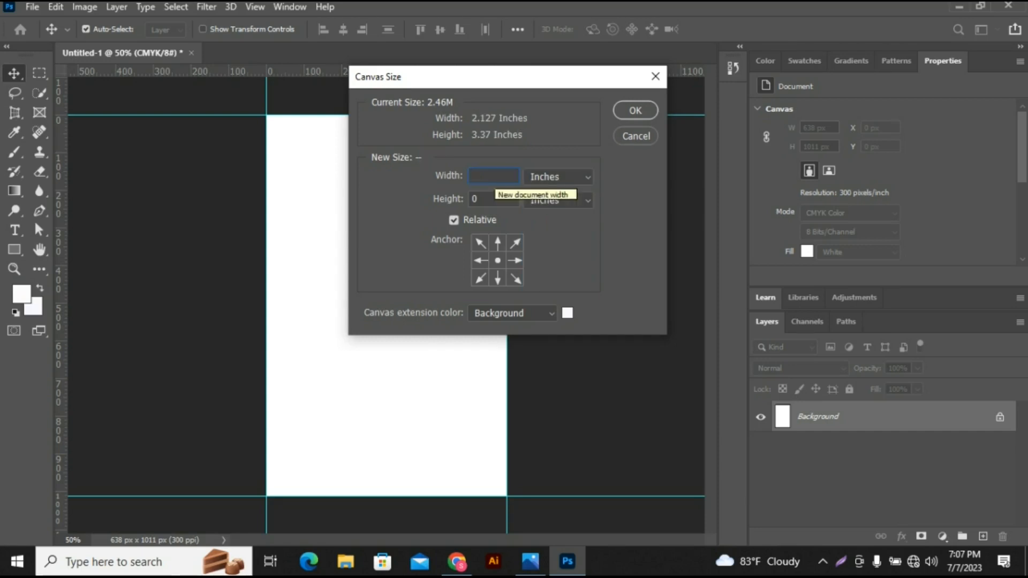
pyautogui.write('-0')
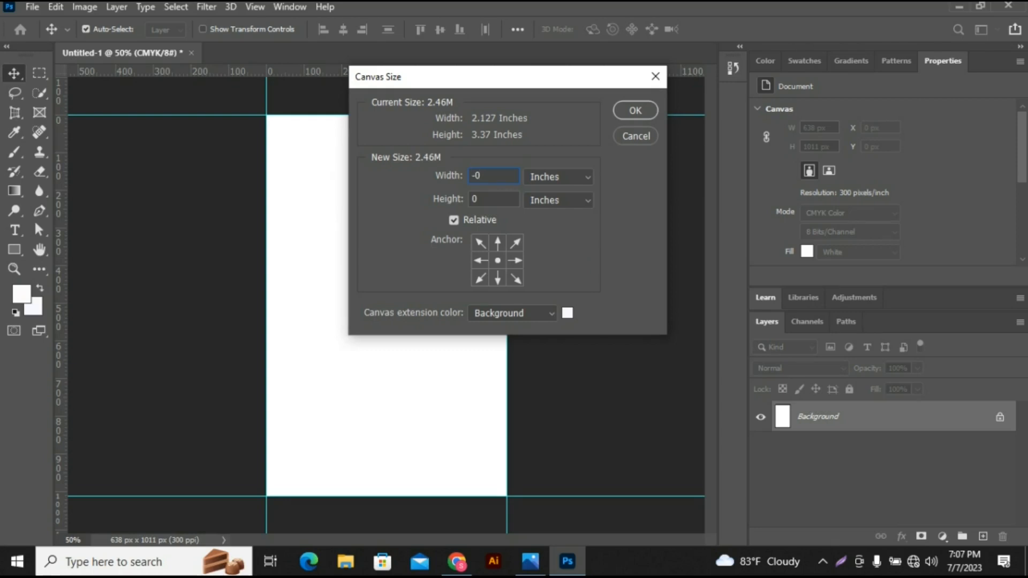
pyautogui.write('.25')
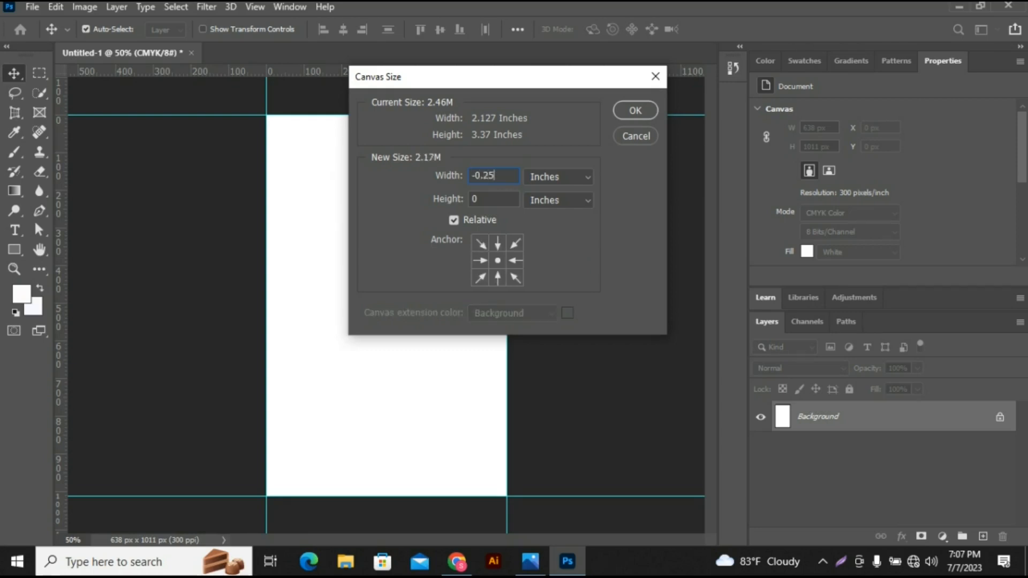
pyautogui.press('Tab')
pyautogui.press('BackSpace')
pyautogui.write('-0.25')
pyautogui.press('Return')
pyautogui.press('Return')
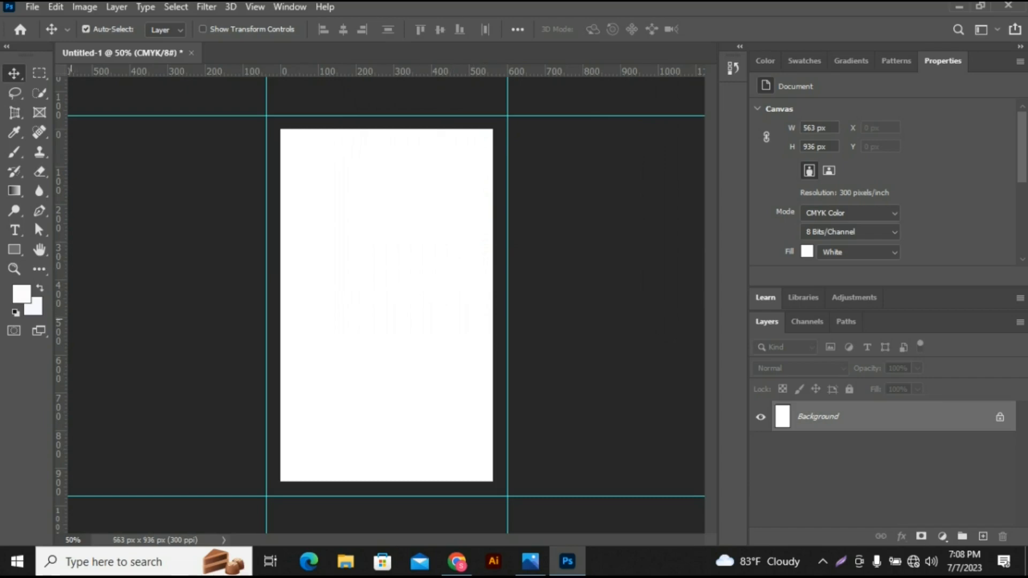
# - Add a second set of guides along the four edges of the reduced canvas
pyautogui.moveTo(59, 315); pyautogui.dragTo(280, 331)
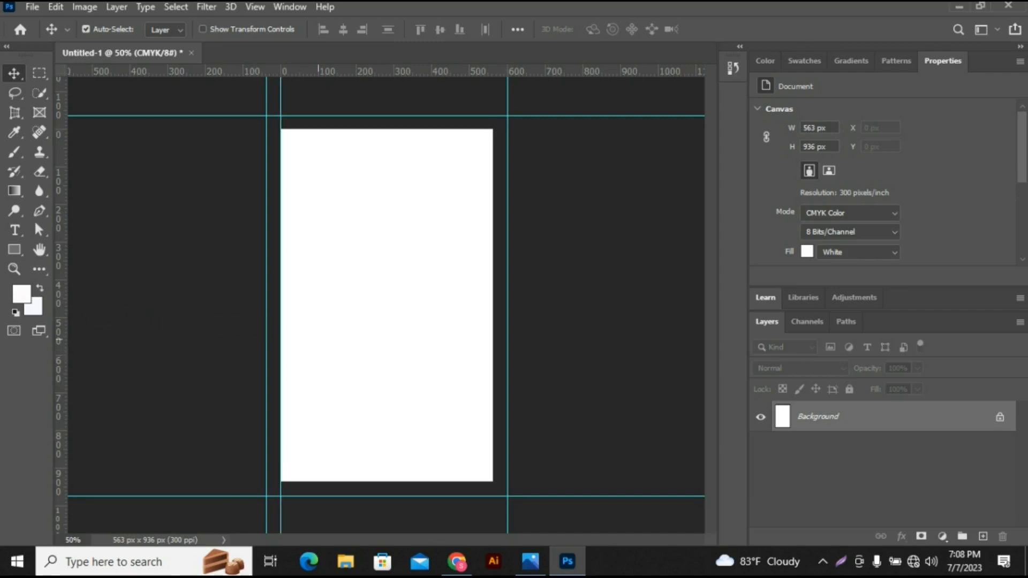
pyautogui.moveTo(59, 321); pyautogui.dragTo(493, 325)
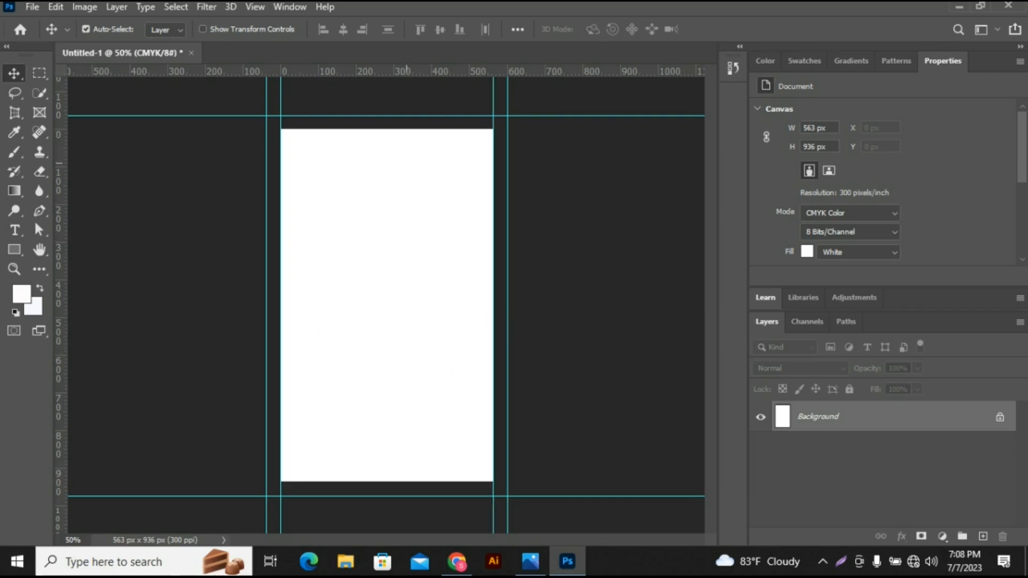
pyautogui.moveTo(406, 70); pyautogui.dragTo(406, 129)
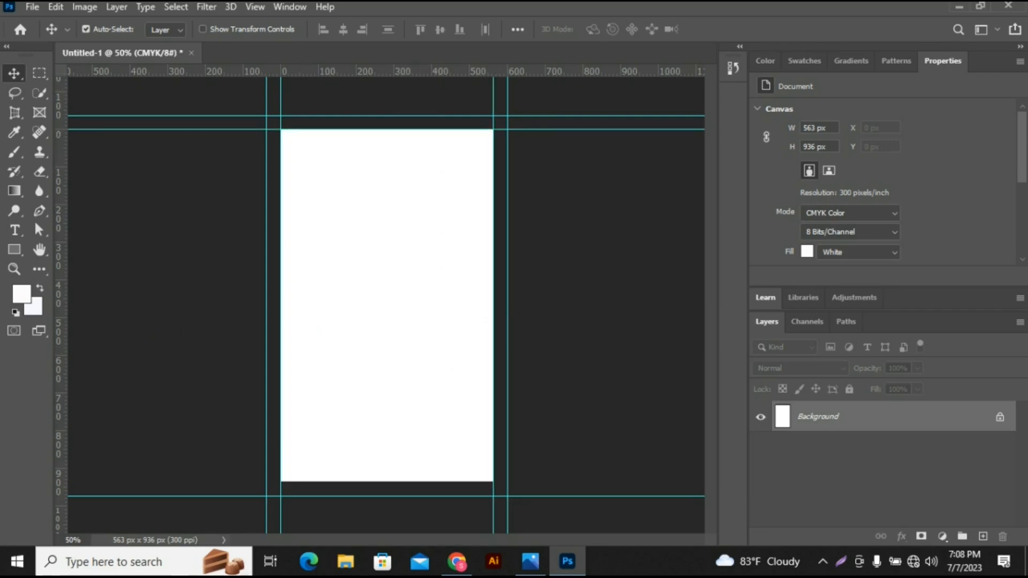
pyautogui.moveTo(428, 71); pyautogui.dragTo(429, 481)
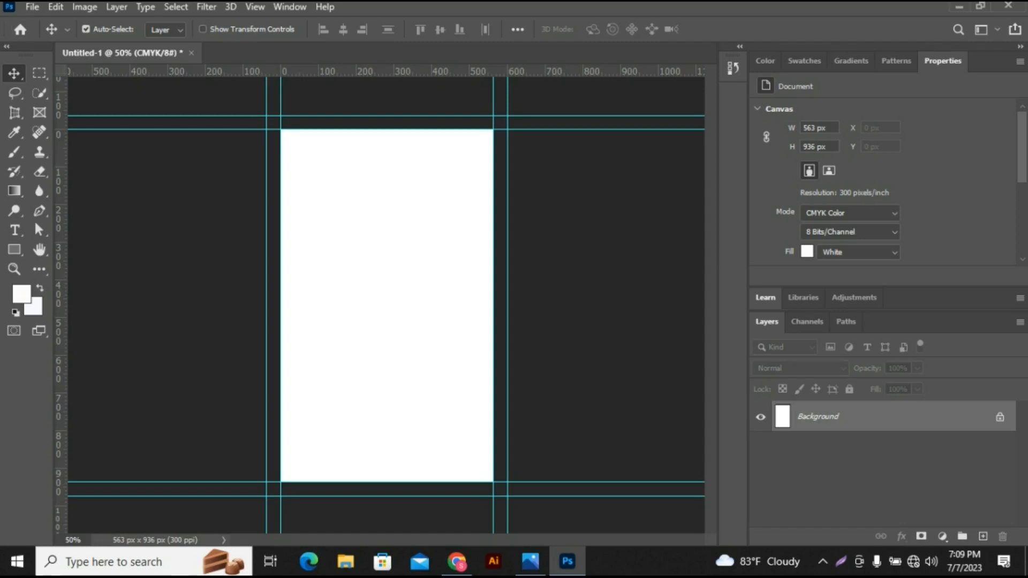
# - Enlarge the canvas relatively by 0.50 inches in both width and height
pyautogui.hotkey('alt', 'i')
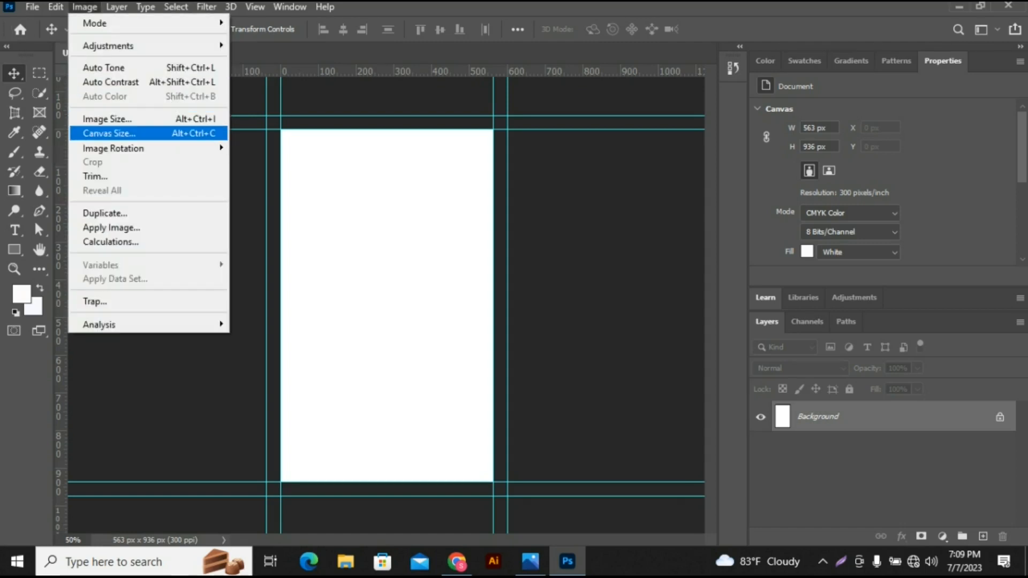
pyautogui.click(109, 133)
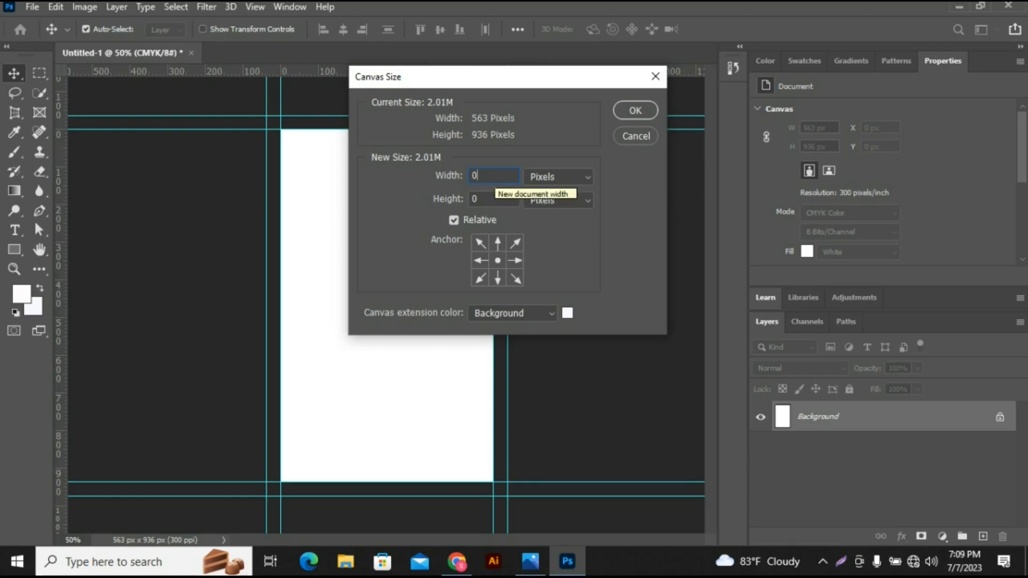
pyautogui.write('.50')
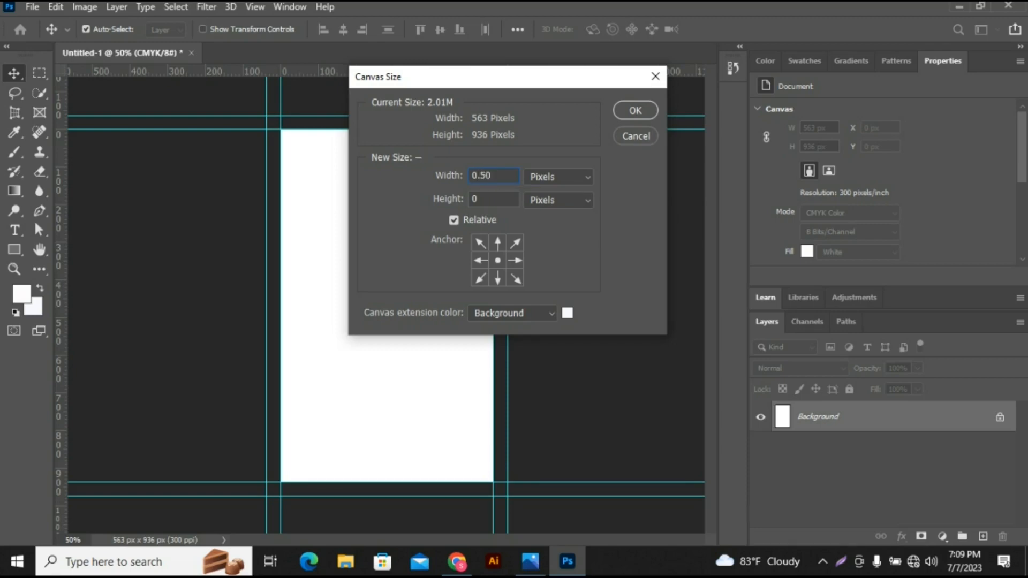
pyautogui.click(559, 177)
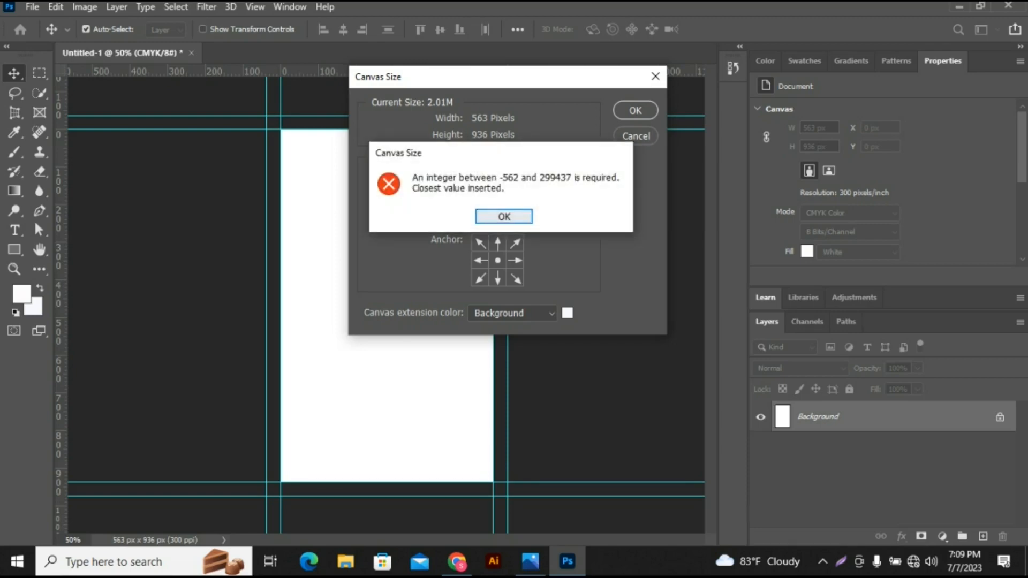
pyautogui.click(503, 216)
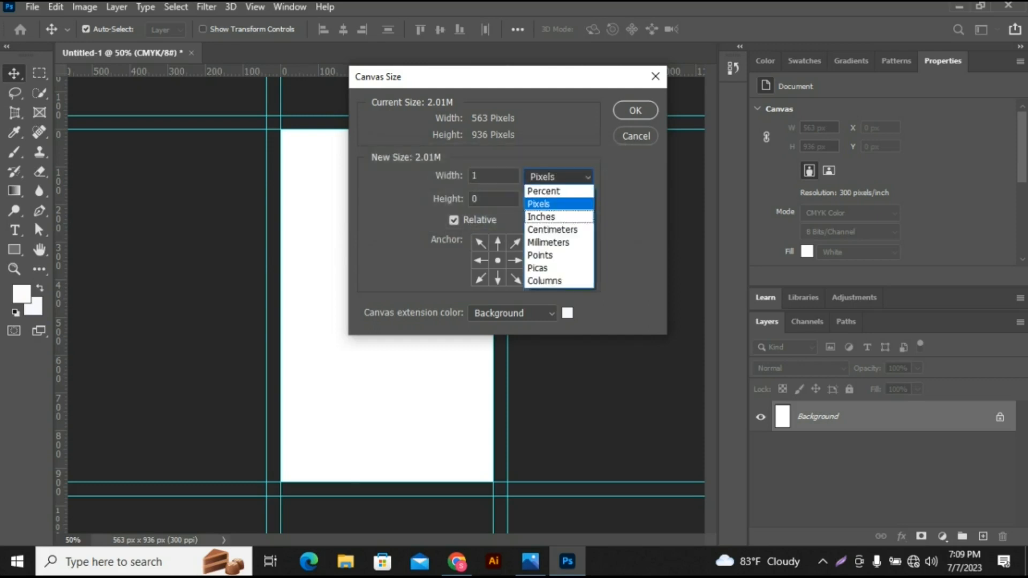
pyautogui.click(558, 217)
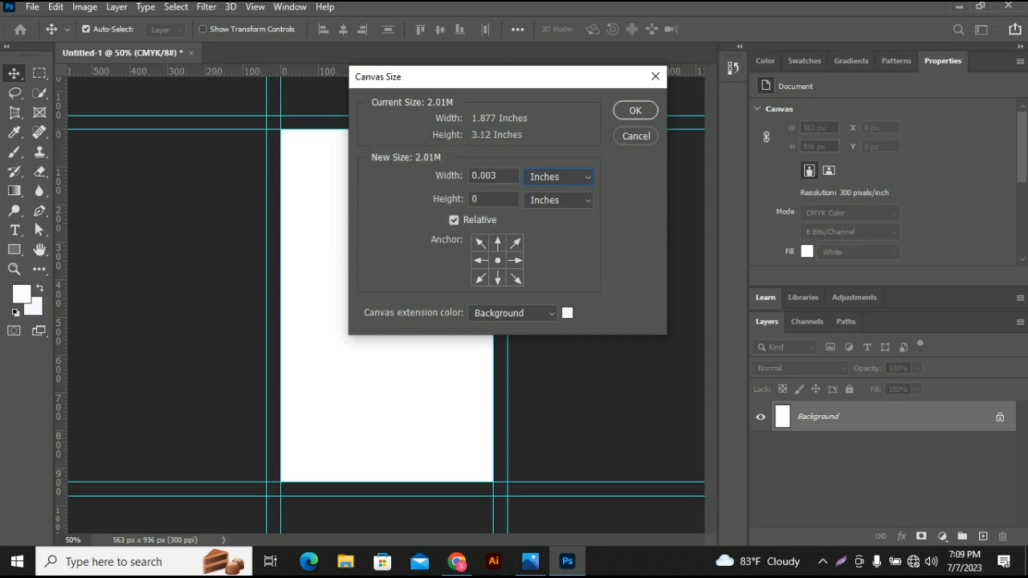
pyautogui.moveTo(497, 175); pyautogui.dragTo(471, 175)
pyautogui.write('0.50')
pyautogui.click(497, 199)
pyautogui.press('BackSpace')
pyautogui.write('0.50')
pyautogui.click(634, 110)
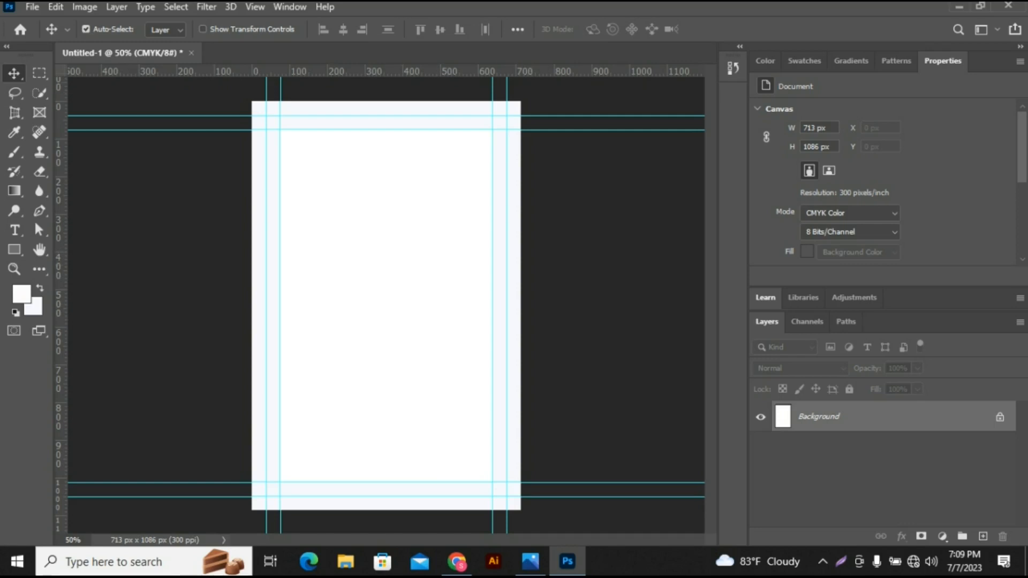
# - Add a third set of guides along all four edges of the enlarged canvas
pyautogui.moveTo(407, 71); pyautogui.dragTo(407, 101)
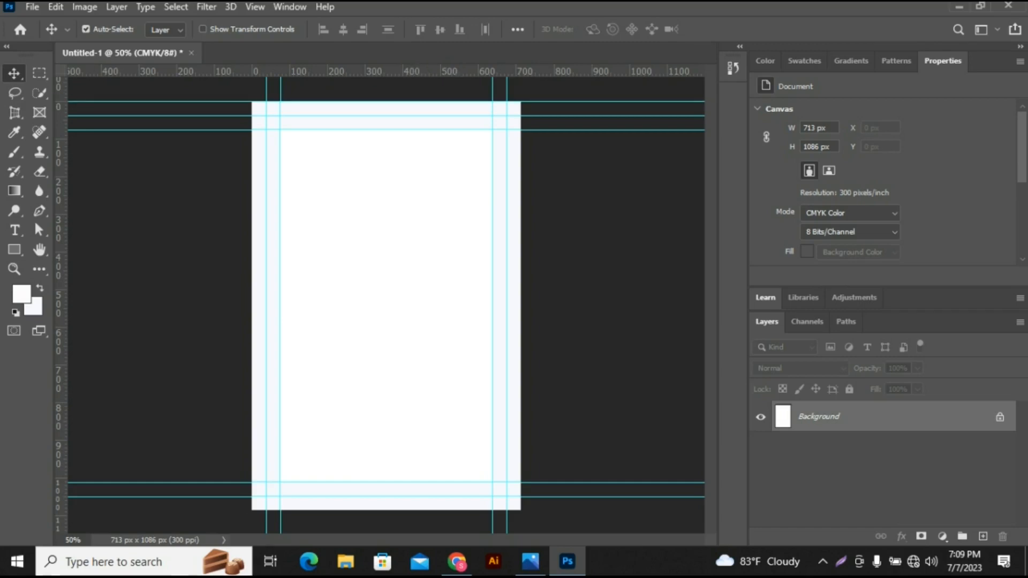
pyautogui.moveTo(59, 329); pyautogui.dragTo(253, 335)
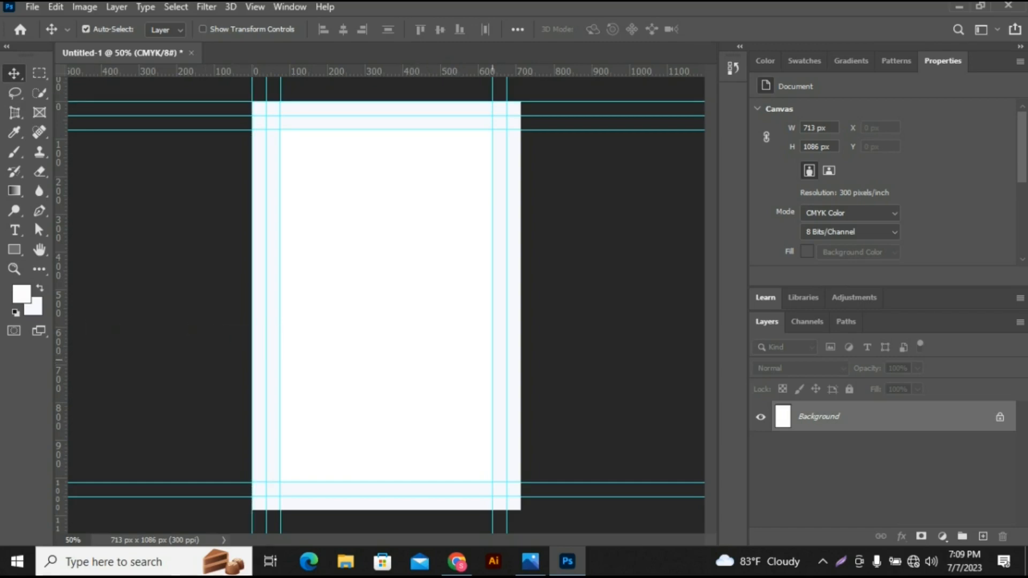
pyautogui.moveTo(58, 329); pyautogui.dragTo(520, 324)
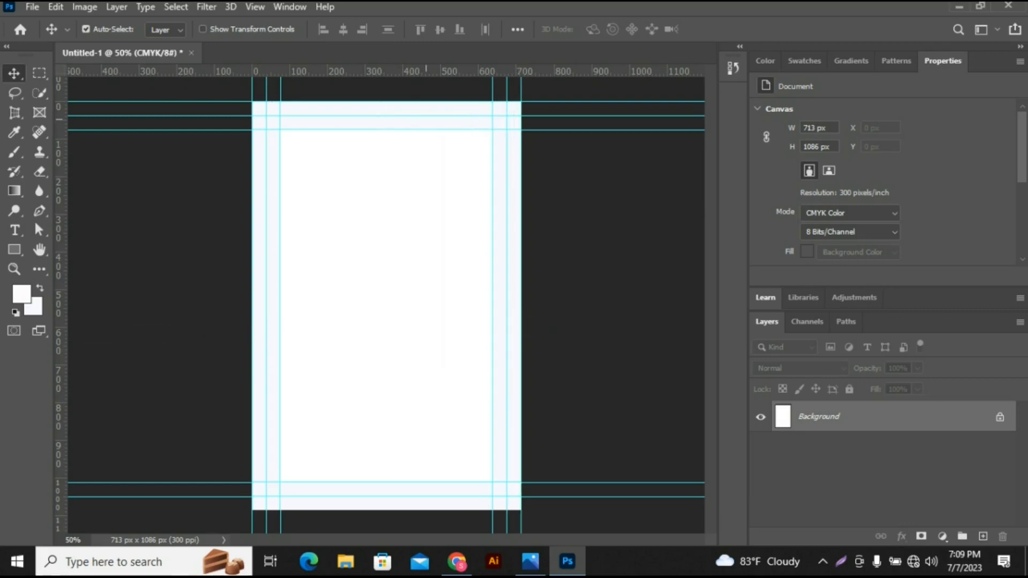
pyautogui.moveTo(418, 71); pyautogui.dragTo(431, 510)
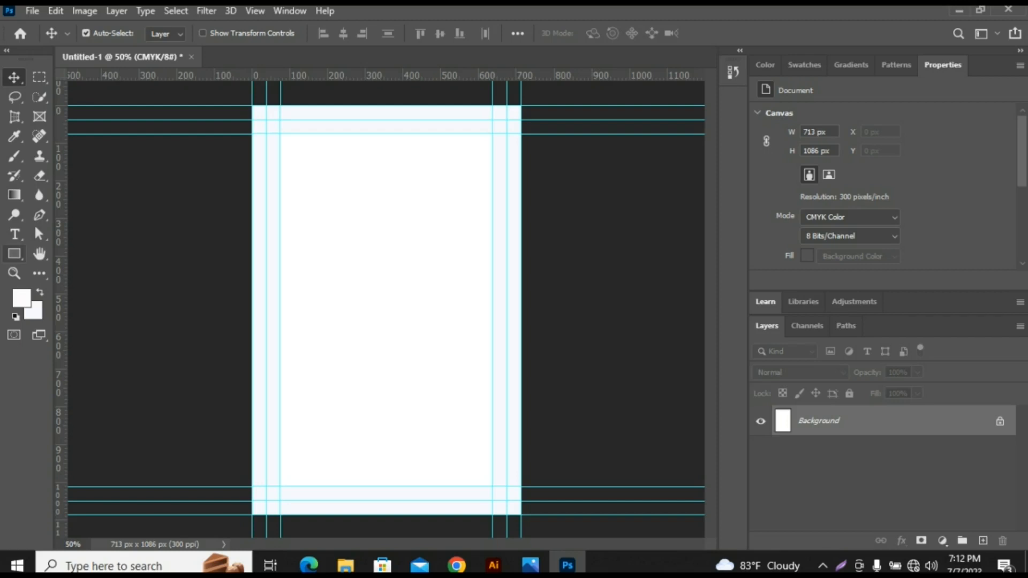
# - Draw a black rectangle covering the whole 713 × 1086 px canvas and lock its layer
pyautogui.click(14, 253)
pyautogui.moveTo(253, 106); pyautogui.dragTo(530, 478)
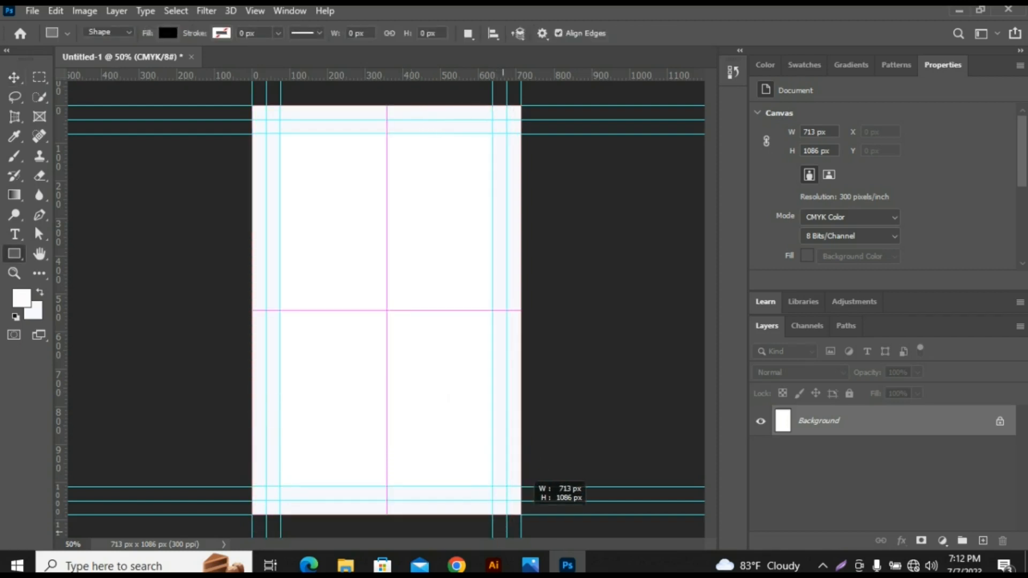
pyautogui.moveTo(521, 515); pyautogui.dragTo(521, 514)
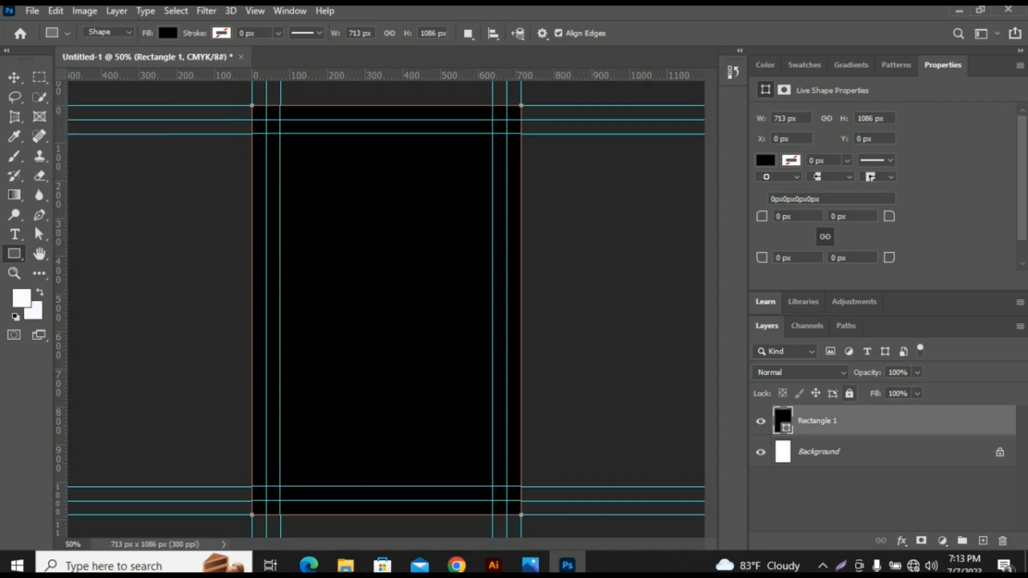
pyautogui.click(849, 393)
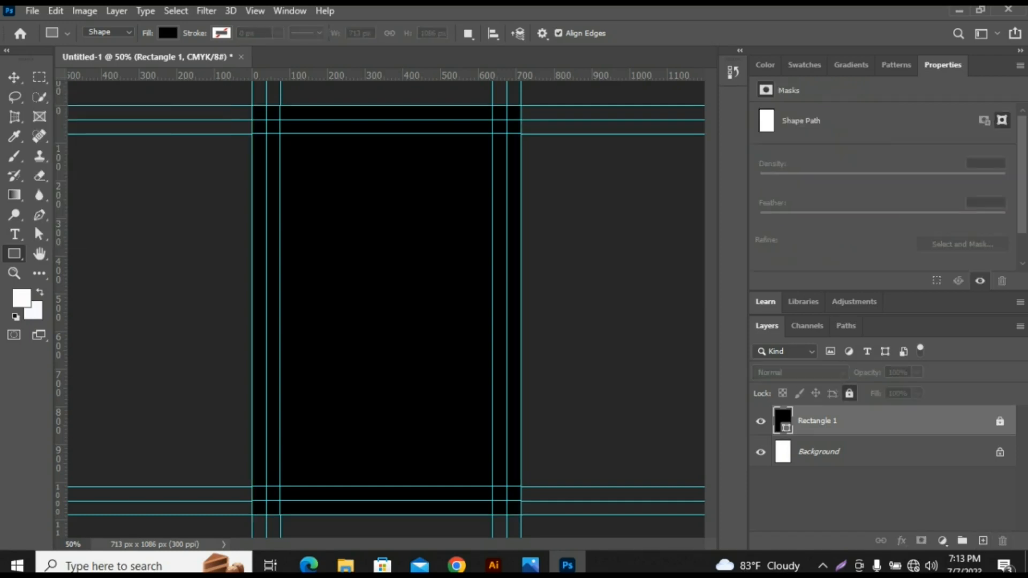
pyautogui.click(14, 78)
pyautogui.click(161, 240)
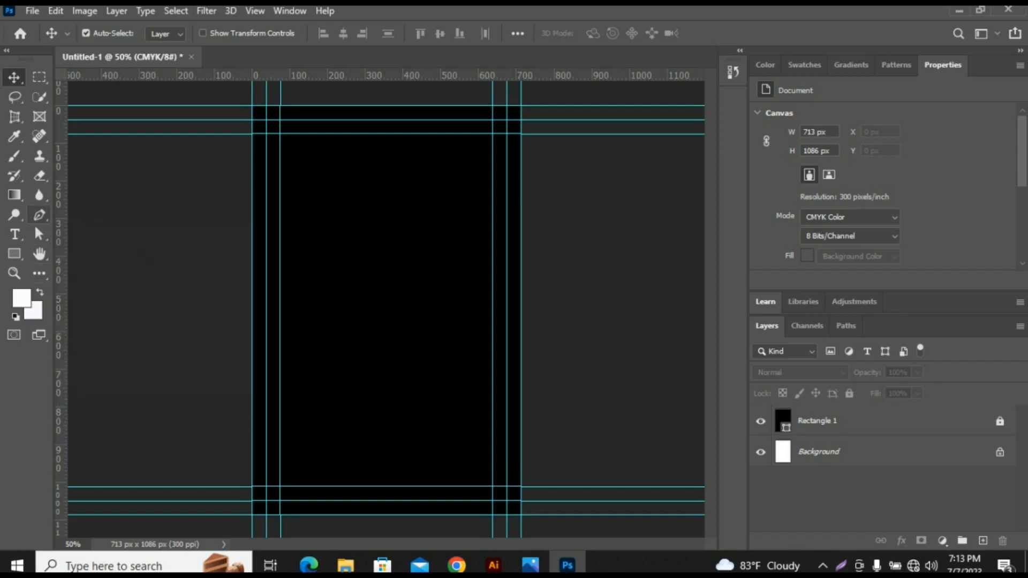
# - Draw a closed Pen tool shape across the card's top, its lower edge curving down to the right and its corners beyond the canvas
pyautogui.click(39, 215)
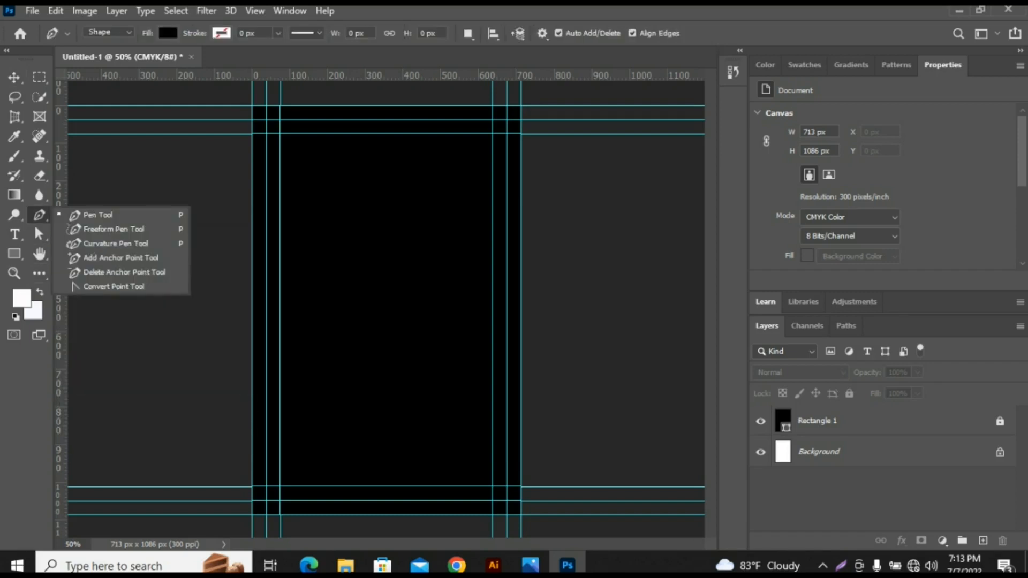
pyautogui.click(98, 215)
pyautogui.click(230, 133)
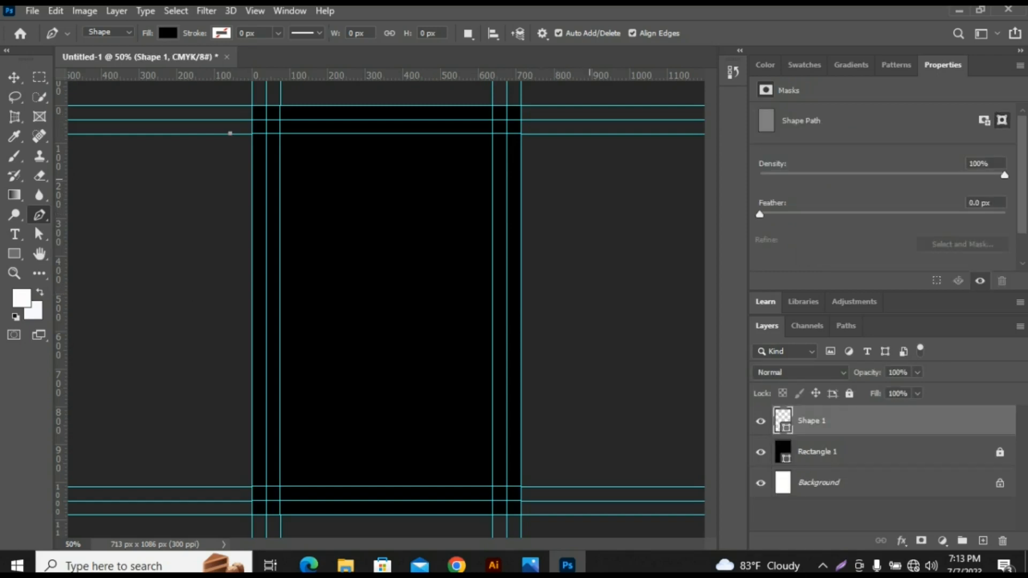
pyautogui.moveTo(546, 197); pyautogui.dragTo(632, 291)
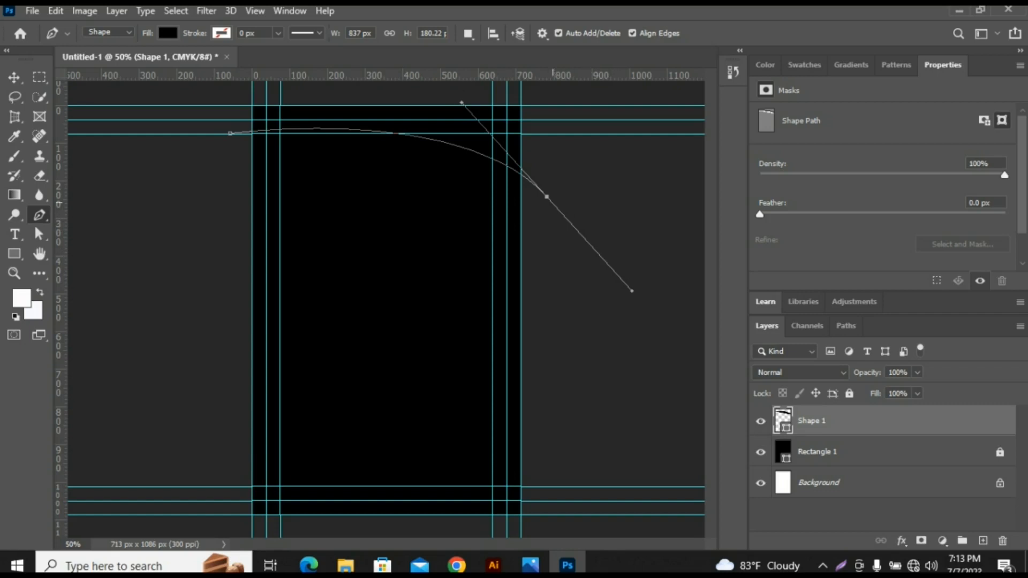
pyautogui.keyDown('alt'); pyautogui.click(547, 196); pyautogui.keyUp('alt')
pyautogui.click(555, 86)
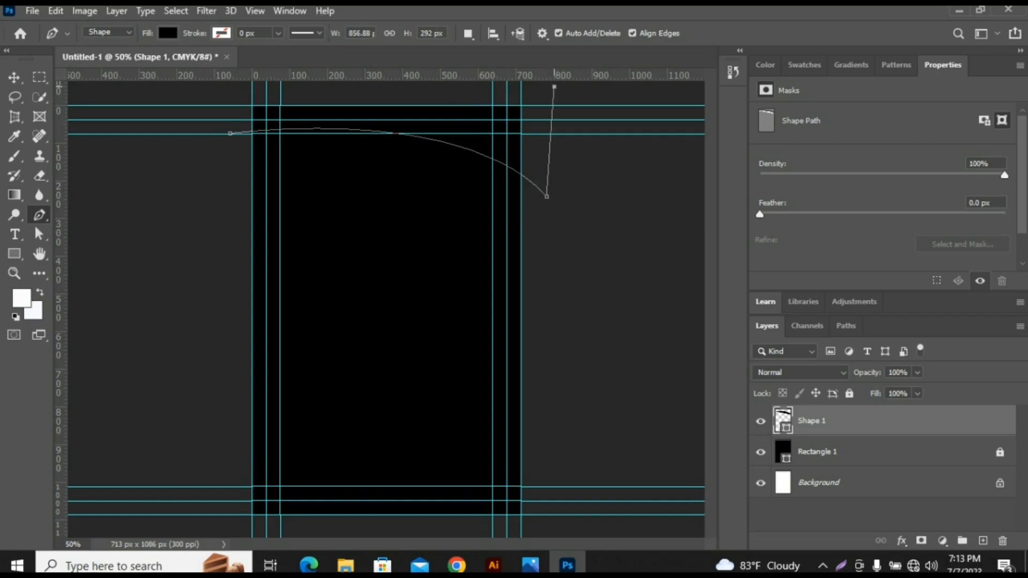
pyautogui.click(229, 91)
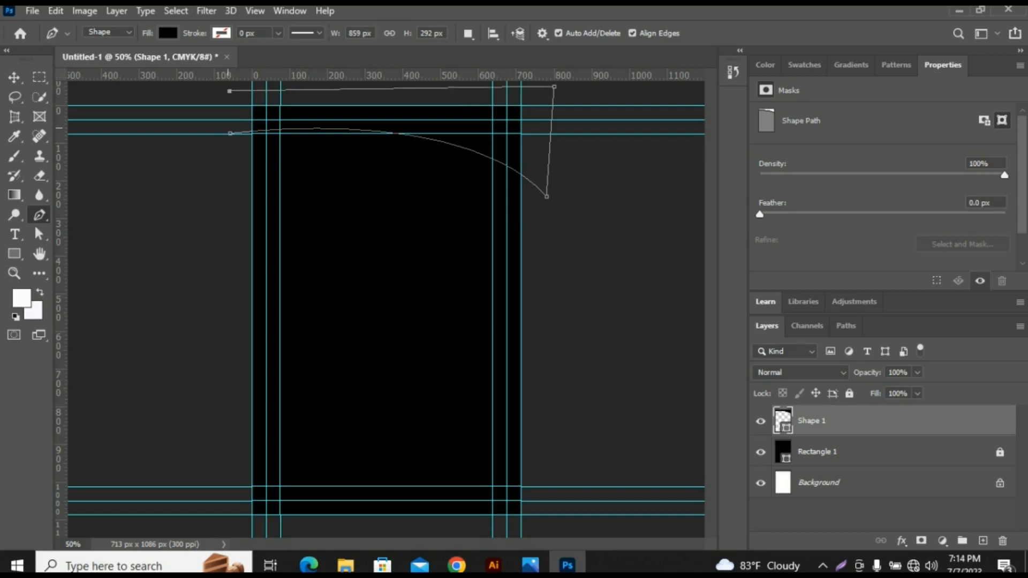
pyautogui.click(230, 133)
# - Fill the curved top shape with green 16da84
pyautogui.doubleClick(783, 421)
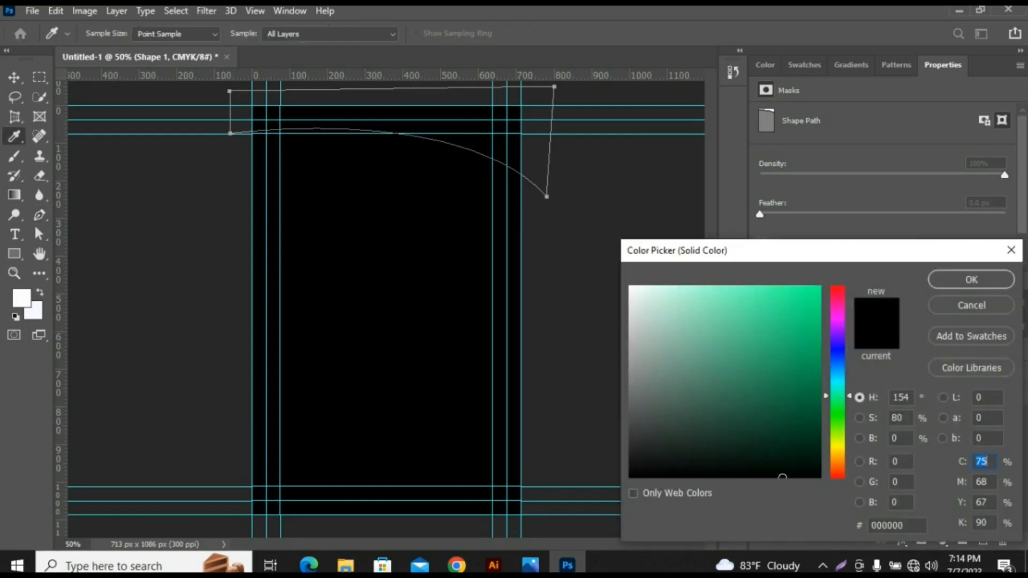
pyautogui.click(801, 313)
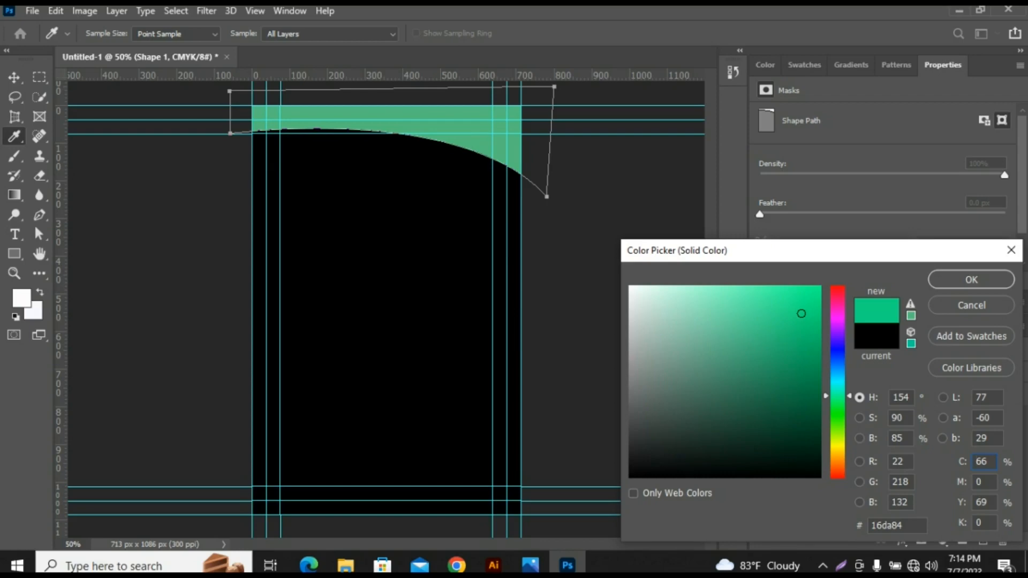
pyautogui.press('Return')
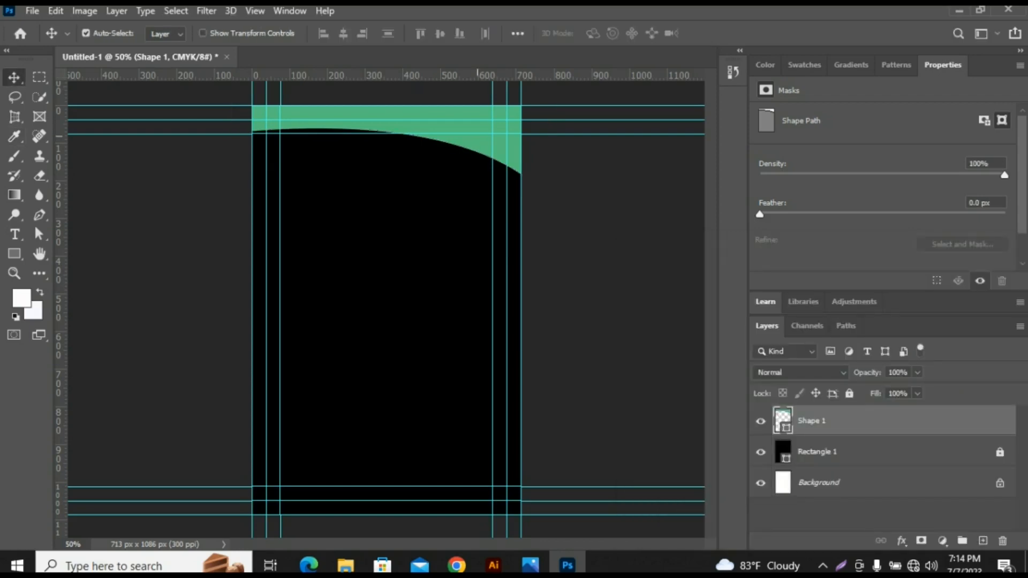
# - Duplicate the green curved shape slightly lower and recolour the copy dark green 075c29
pyautogui.moveTo(392, 139); pyautogui.dragTo(392, 145)
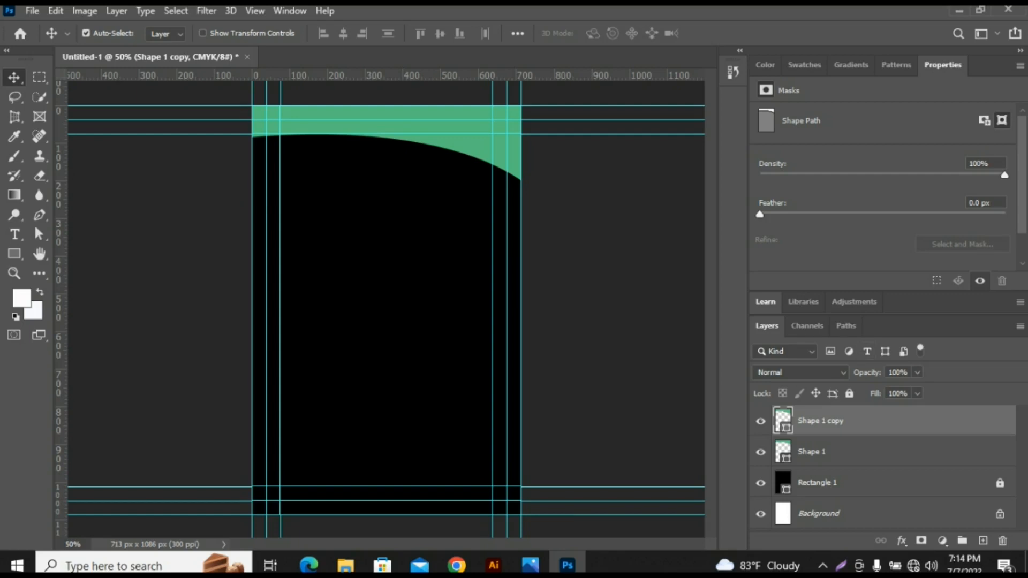
pyautogui.doubleClick(783, 421)
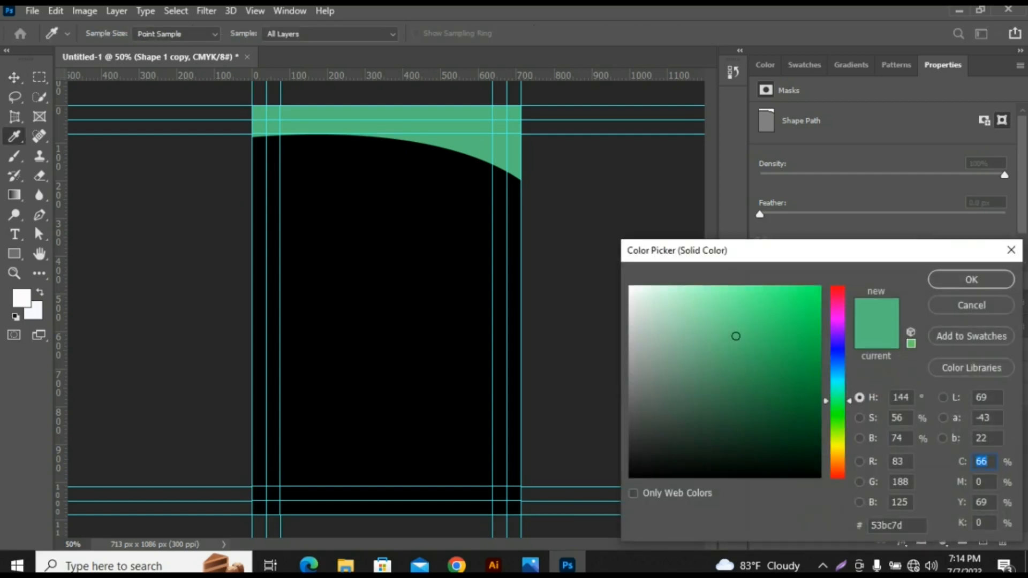
pyautogui.click(806, 434)
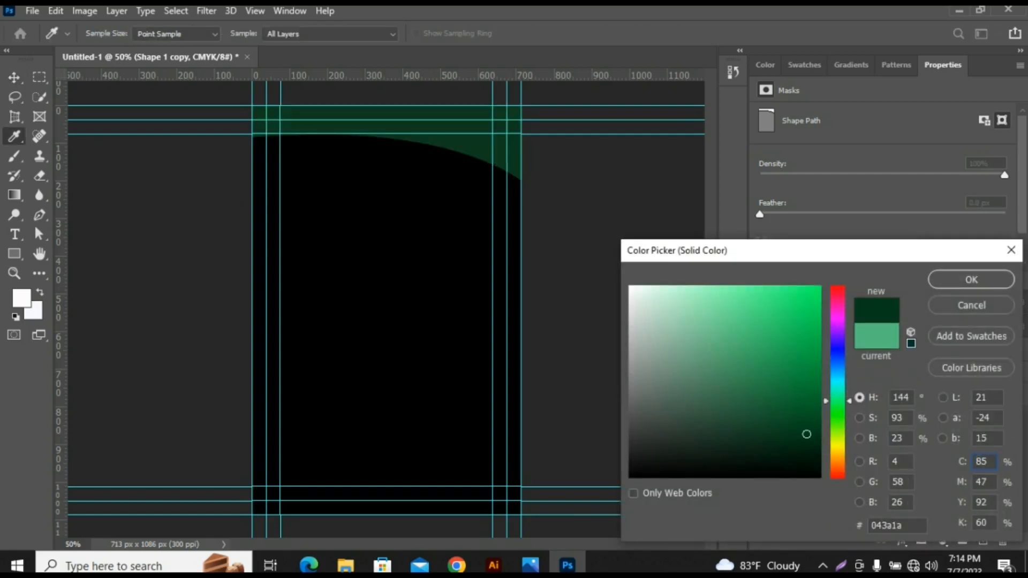
pyautogui.moveTo(806, 434); pyautogui.dragTo(805, 409)
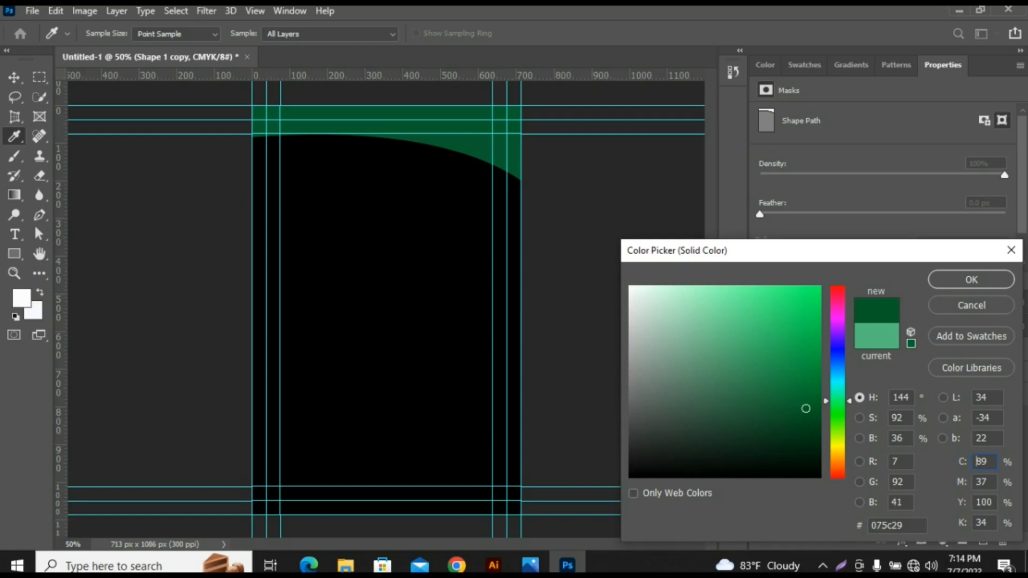
pyautogui.click(971, 280)
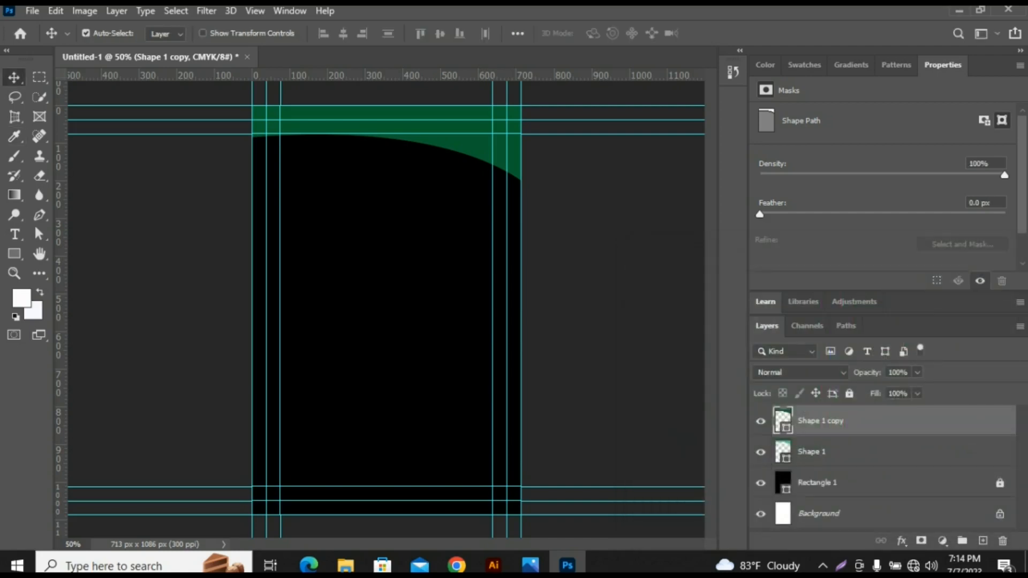
# - Move the light green shape's layer above the dark green copy, leaving a dark strip along the curve
pyautogui.click(846, 452)
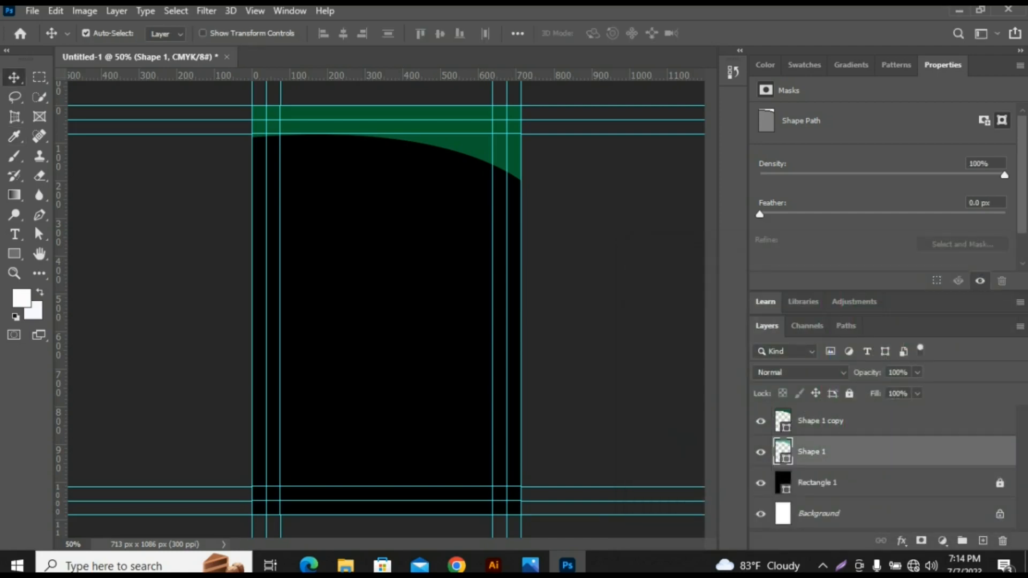
pyautogui.moveTo(846, 452); pyautogui.dragTo(846, 413)
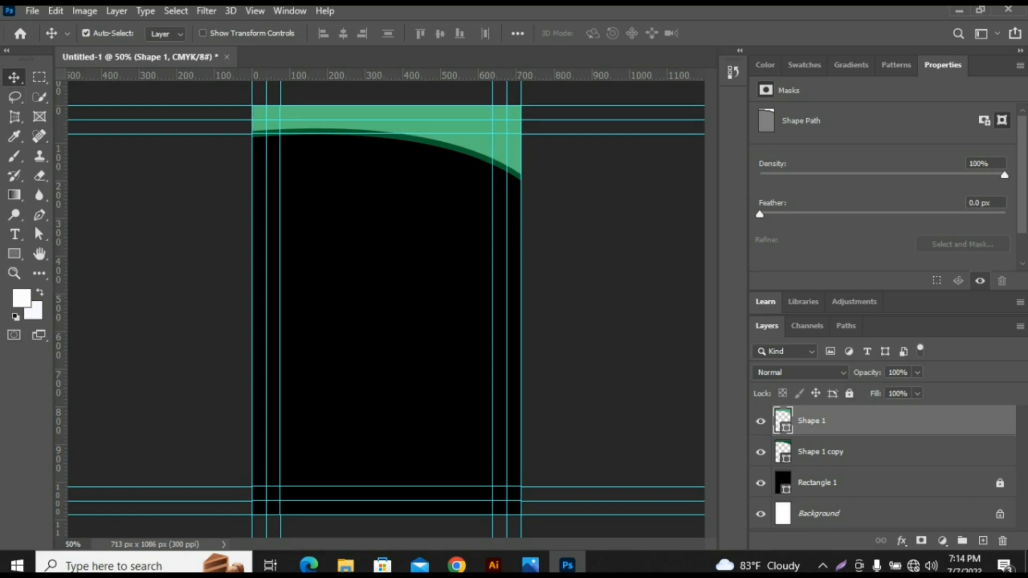
pyautogui.click(132, 188)
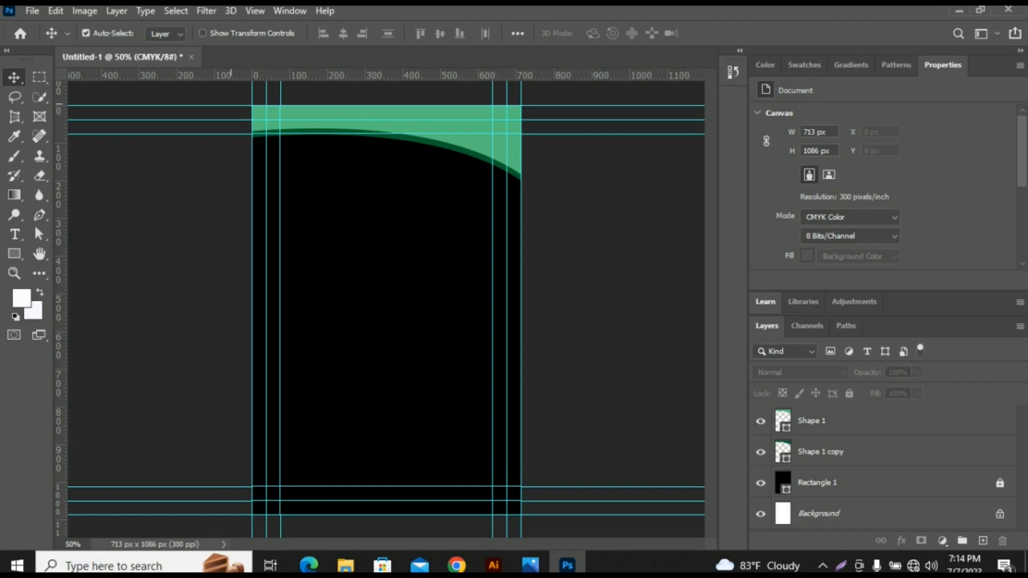
# - Select both curved top shapes and place a duplicate of the pair below them on the card
pyautogui.moveTo(231, 104); pyautogui.dragTo(568, 184)
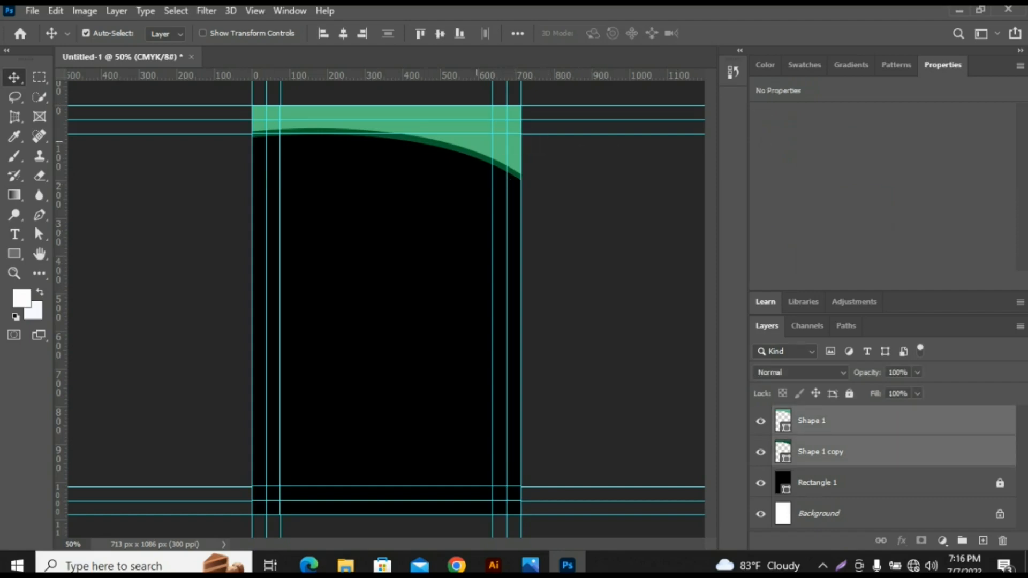
pyautogui.moveTo(476, 141); pyautogui.dragTo(487, 257)
pyautogui.moveTo(491, 221); pyautogui.dragTo(492, 221)
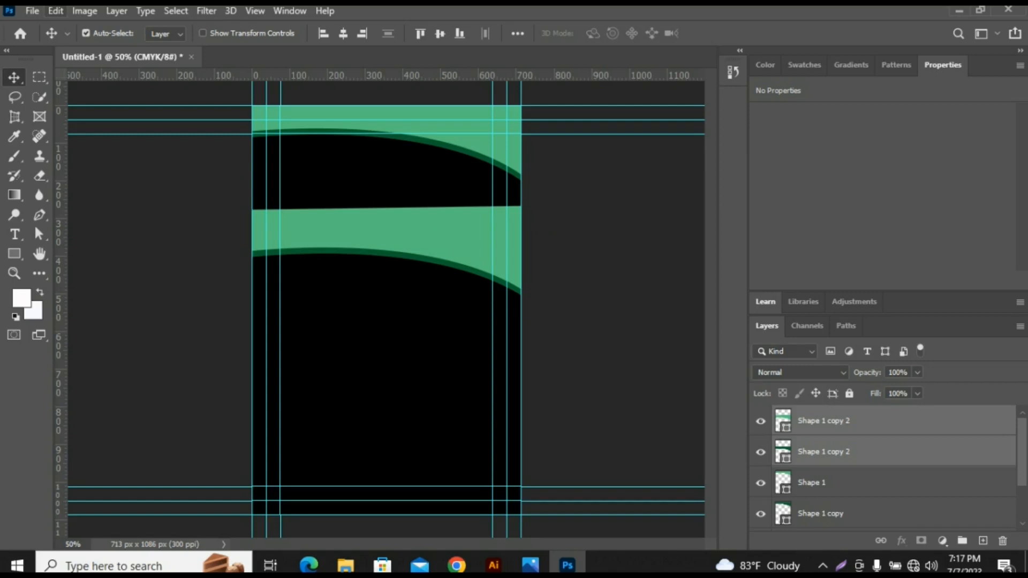
# - Flip the duplicated pair of curved shapes vertically and move it down to the card's bottom edge
pyautogui.click(55, 10)
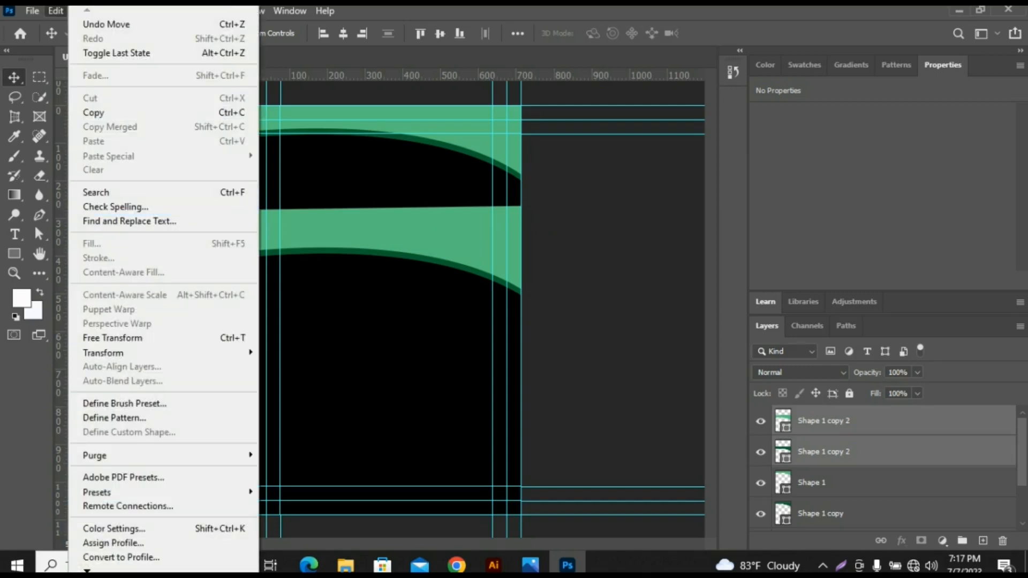
pyautogui.moveTo(107, 352)
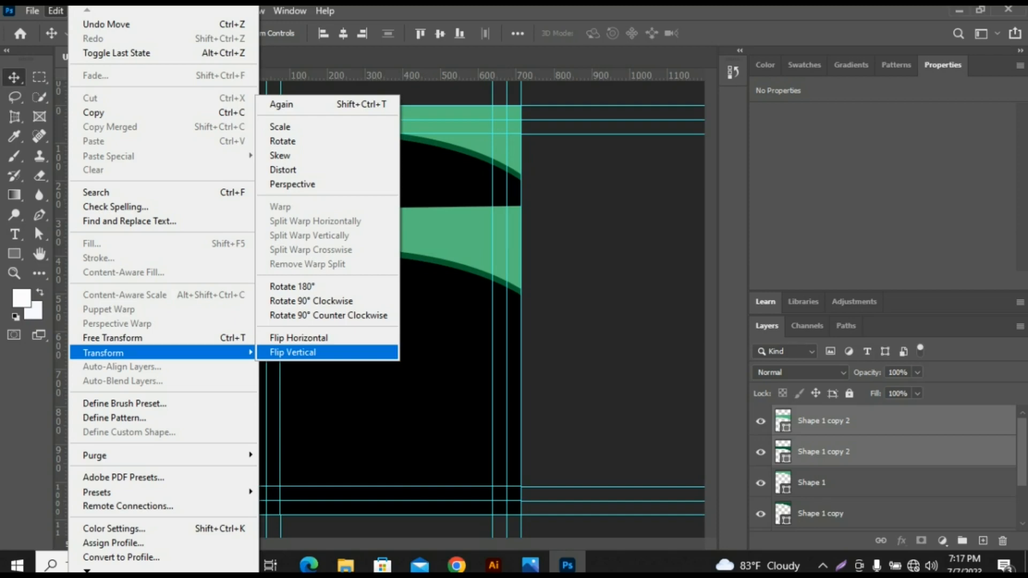
pyautogui.click(293, 352)
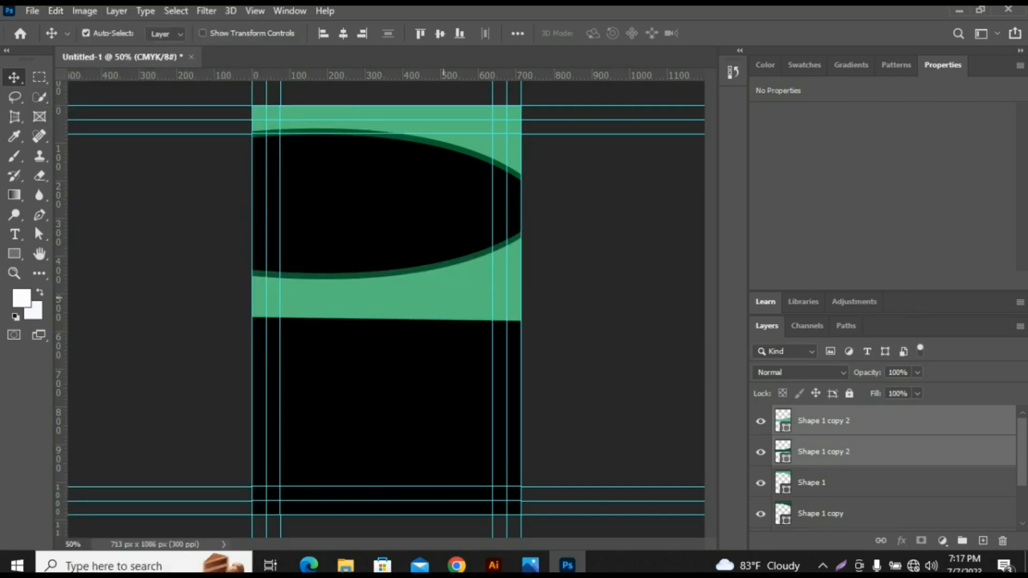
pyautogui.moveTo(386, 251); pyautogui.dragTo(470, 370)
pyautogui.moveTo(450, 262); pyautogui.dragTo(455, 462)
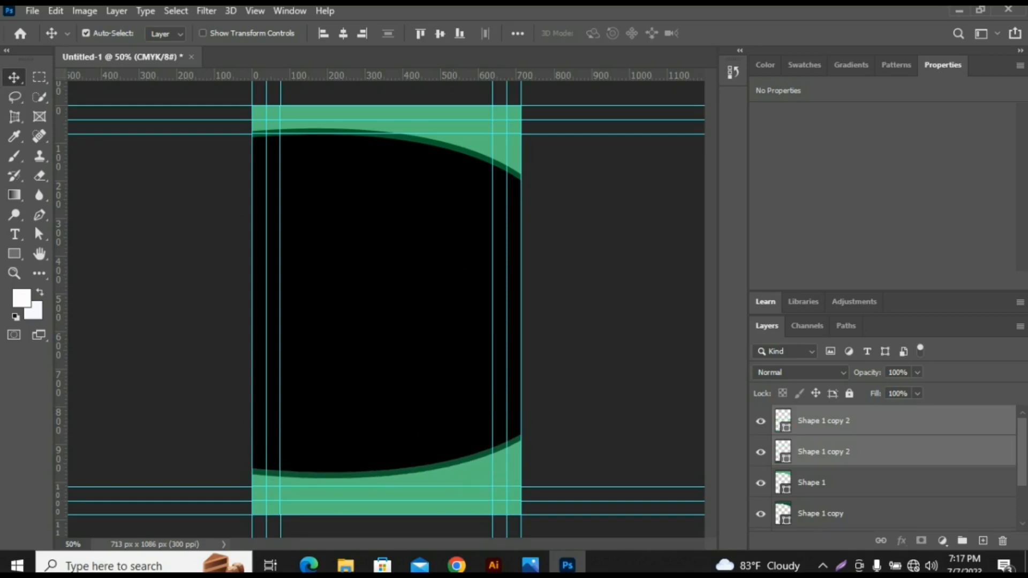
pyautogui.click(637, 355)
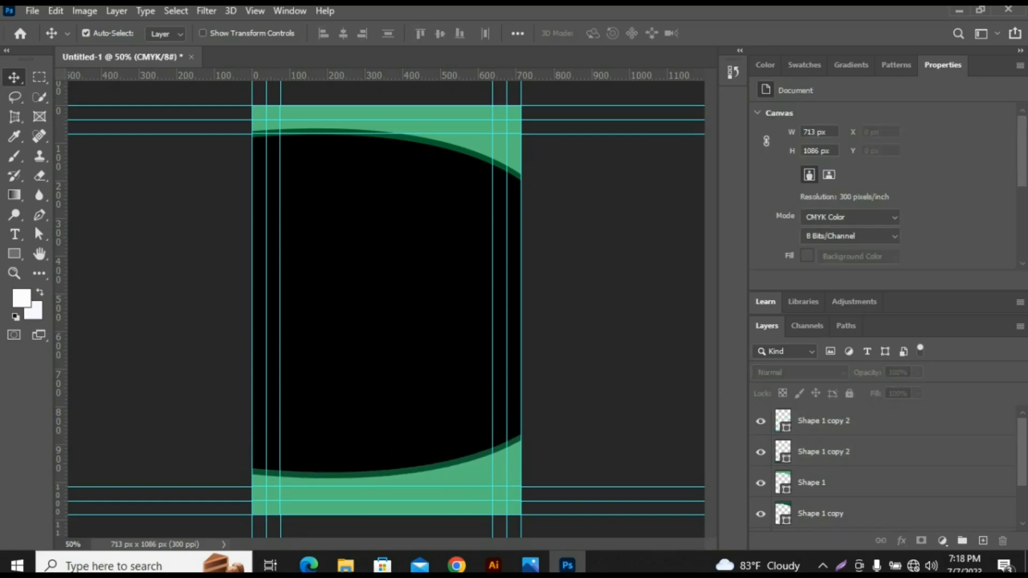
# - Place the logo file 1.png on the card, scaled to about 99 px wide and centred horizontally below the top curve
pyautogui.click(346, 565)
pyautogui.moveTo(175, 188); pyautogui.dragTo(377, 300)
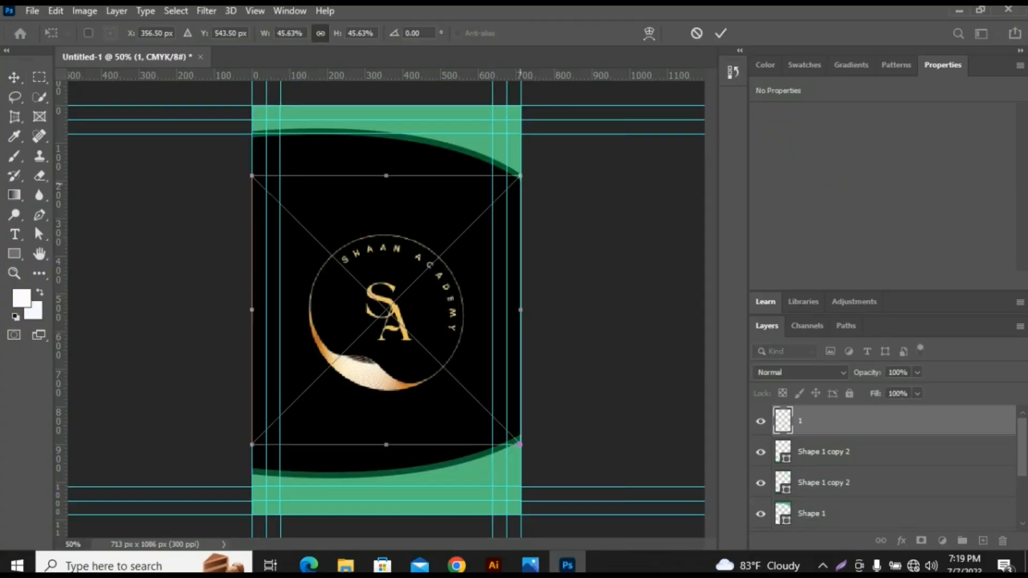
pyautogui.moveTo(520, 176); pyautogui.dragTo(418, 278)
pyautogui.moveTo(381, 312); pyautogui.dragTo(381, 205)
pyautogui.press('Return')
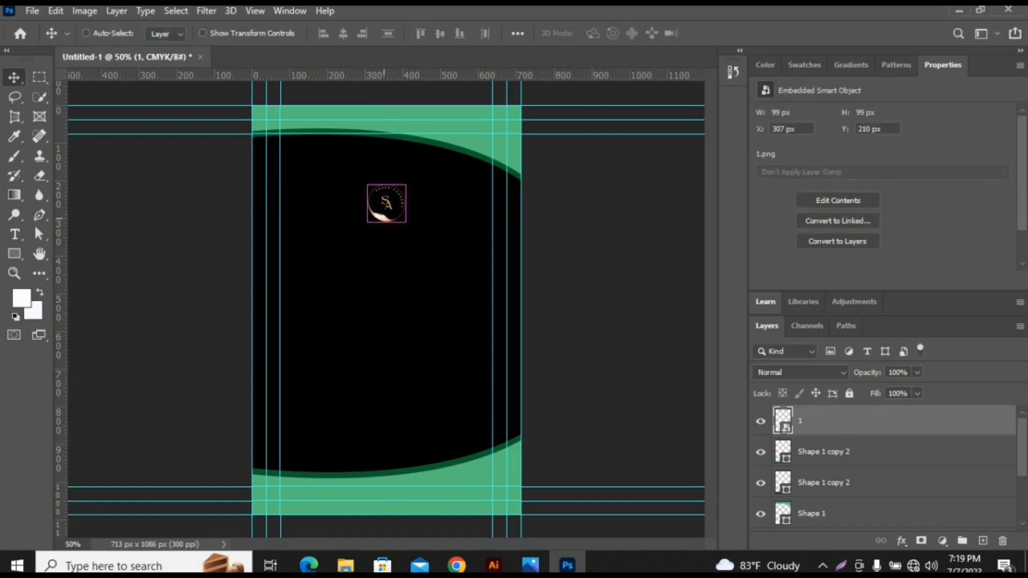
# - Scale the logo down to about 86 px wide and shift it slightly left of the card's centre
pyautogui.hotkey('ctrl', 't')
pyautogui.moveTo(386, 203); pyautogui.dragTo(360, 203)
pyautogui.moveTo(393, 170); pyautogui.dragTo(389, 175)
pyautogui.hotkey('ctrl', 'z')
pyautogui.press('Return')
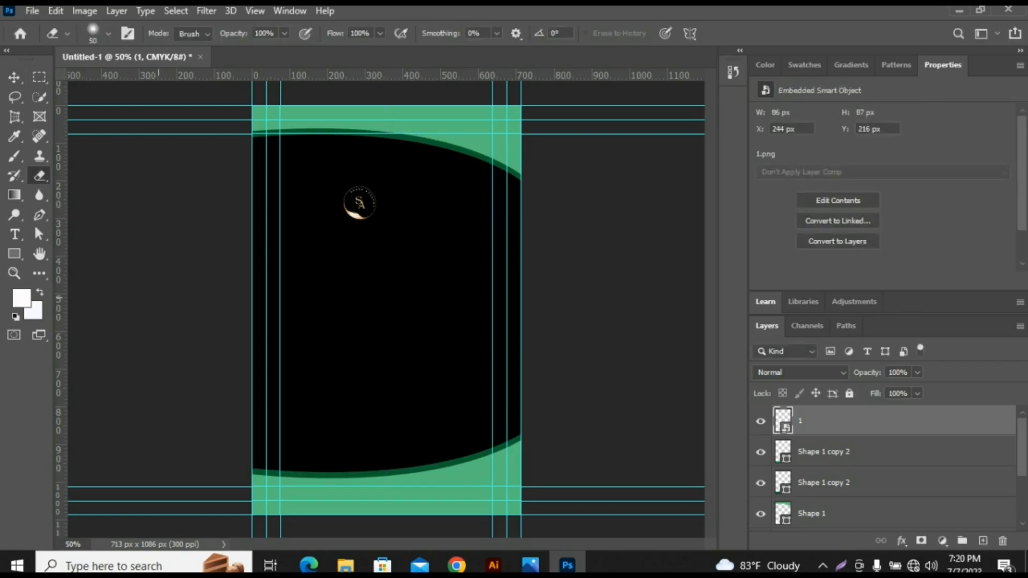
# - Add the text SHAAN ACADEMY in white Roboto Bold, 14 pt, in the middle of the card
pyautogui.click(15, 234)
pyautogui.click(274, 332)
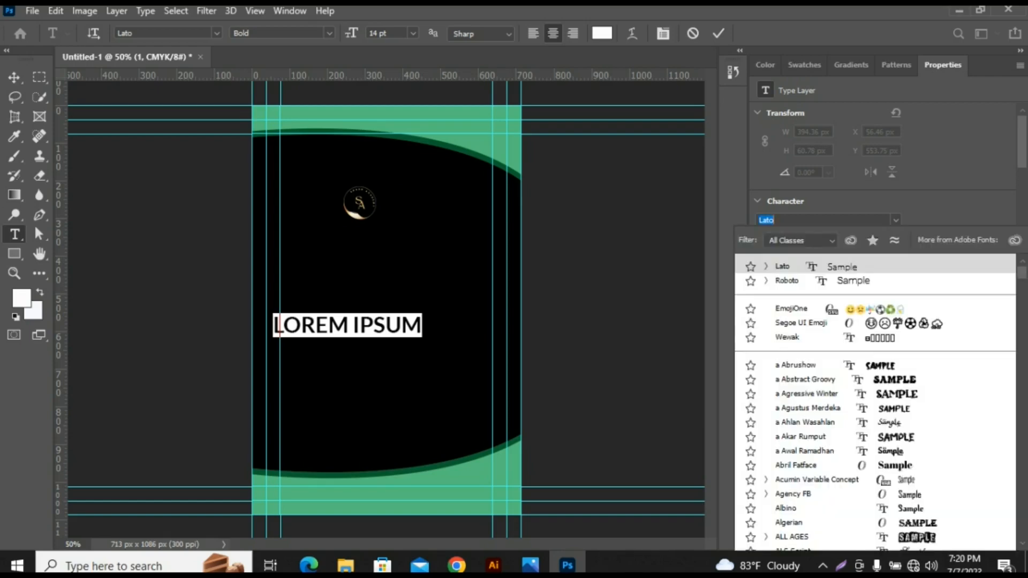
pyautogui.press('Down')
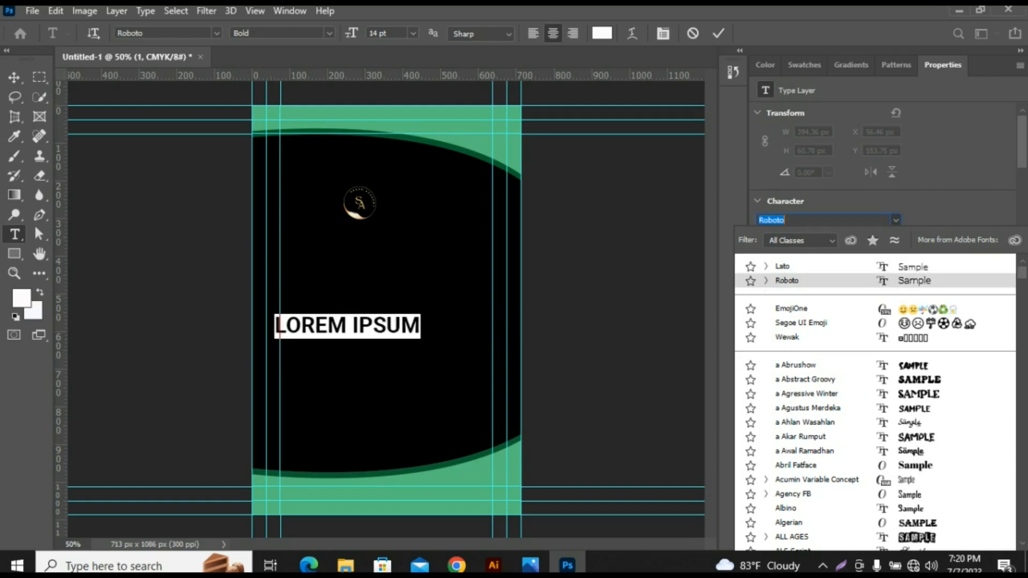
pyautogui.press('Return')
pyautogui.press('BackSpace')
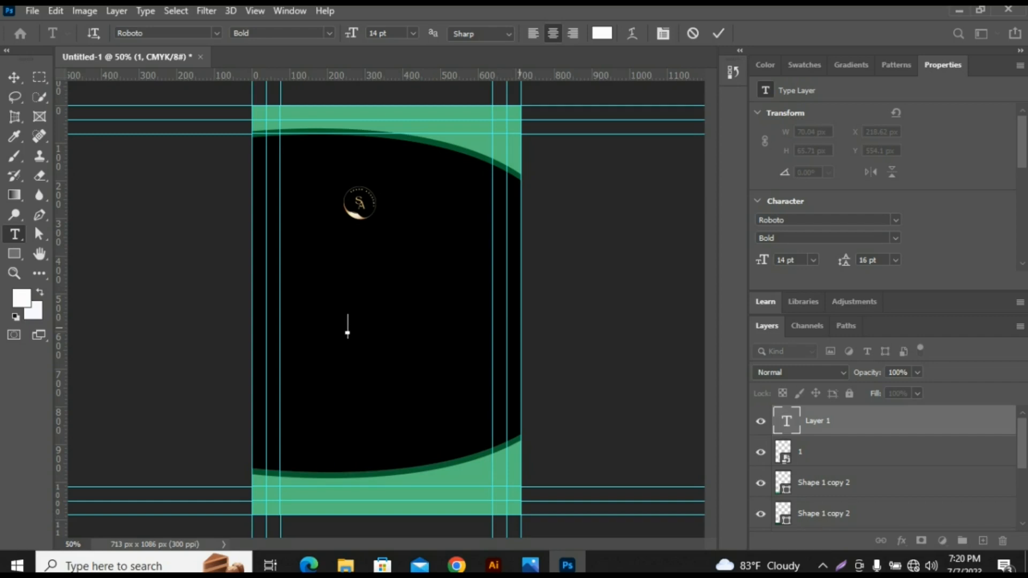
pyautogui.write('SHAAN')
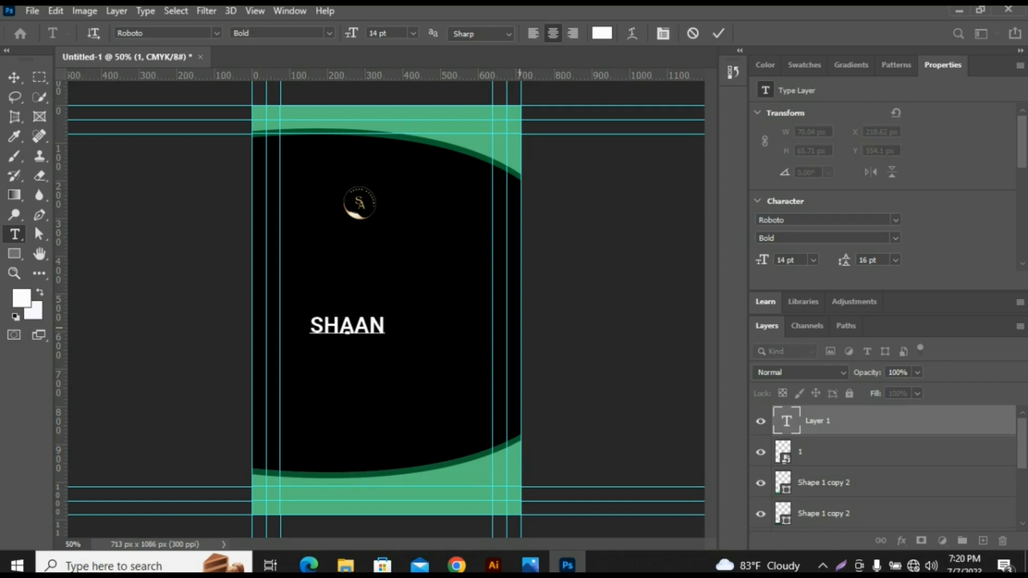
pyautogui.write(' ACADEMY')
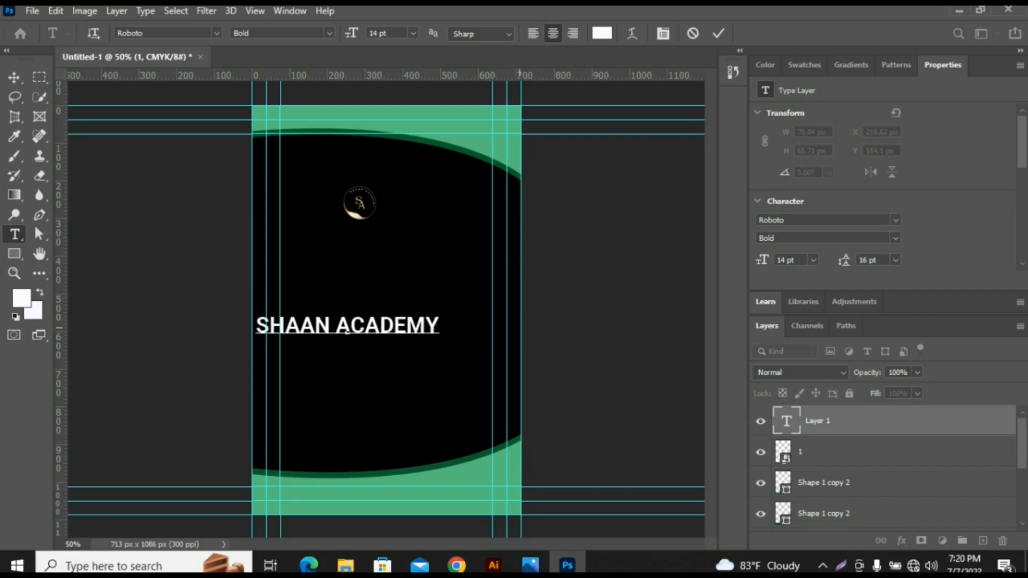
# - Scale the SHAAN ACADEMY text down and position it to the right of the logo, below the top curve
pyautogui.click(14, 78)
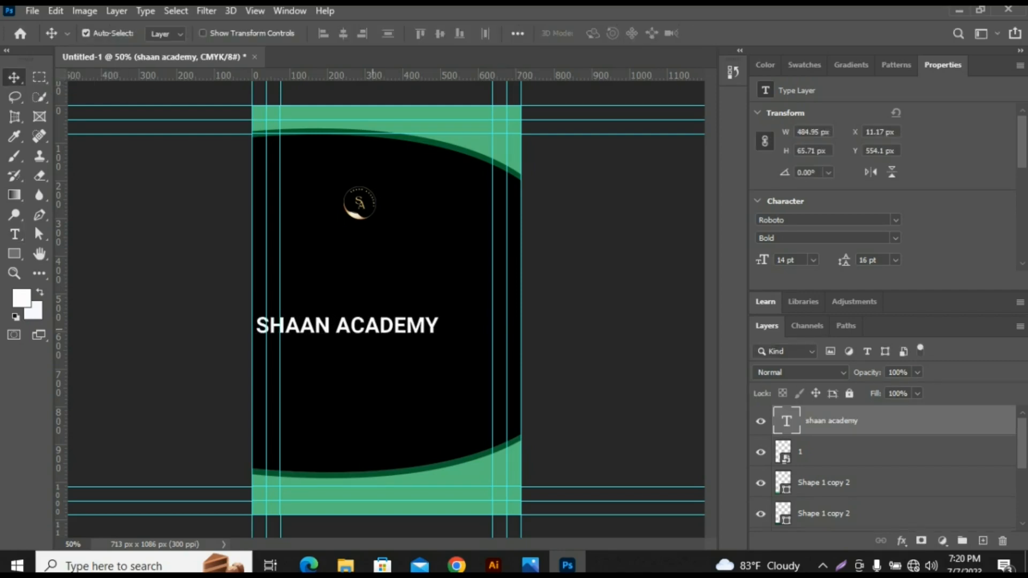
pyautogui.hotkey('ctrl', 't')
pyautogui.moveTo(439, 316); pyautogui.dragTo(443, 203)
pyautogui.press('Return')
pyautogui.click(454, 263)
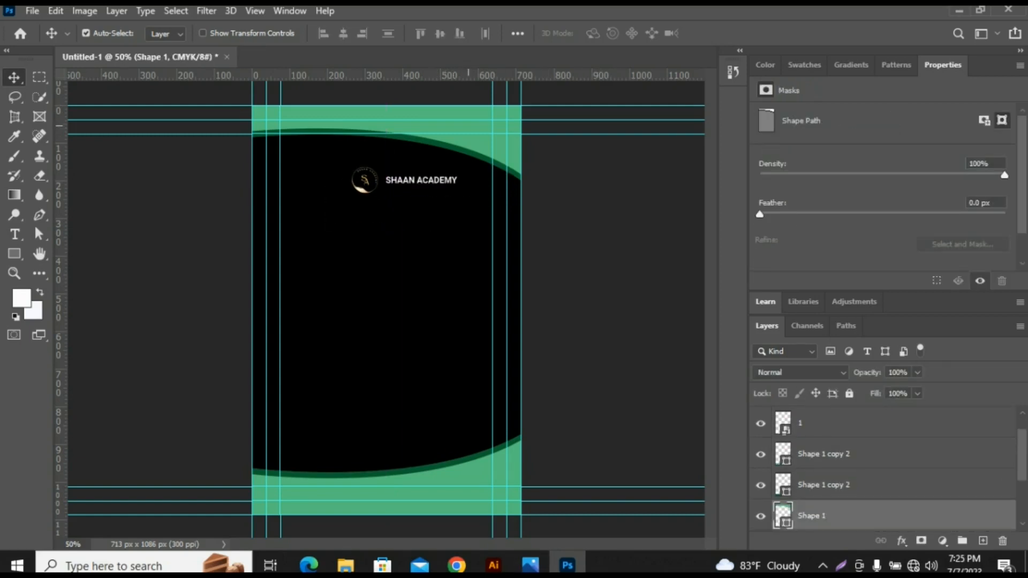
# - Recolour the light green top shape with the cream f4e0c5 sampled from the logo and copy its hex code
pyautogui.moveTo(473, 121); pyautogui.dragTo(473, 121)
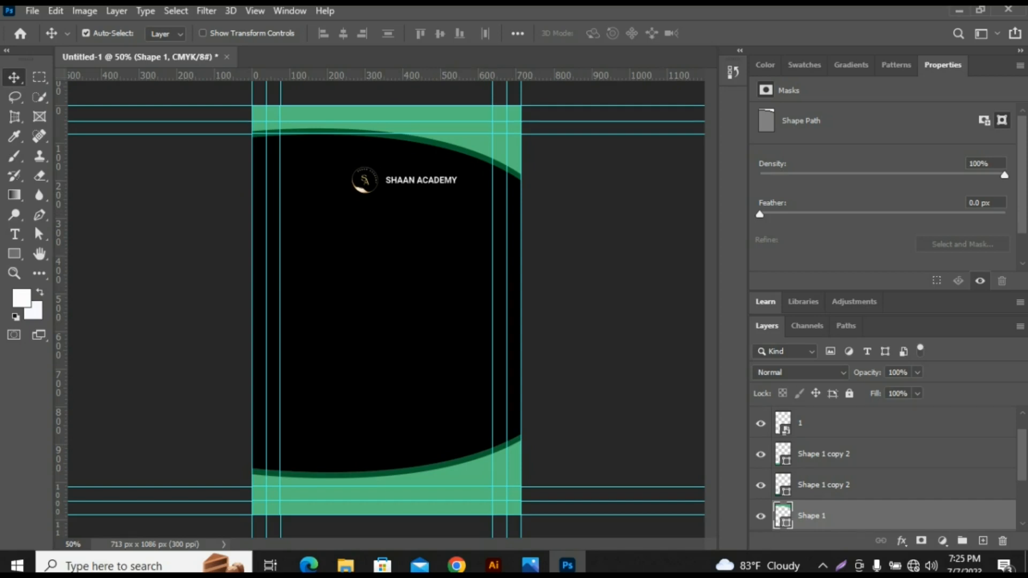
pyautogui.doubleClick(782, 515)
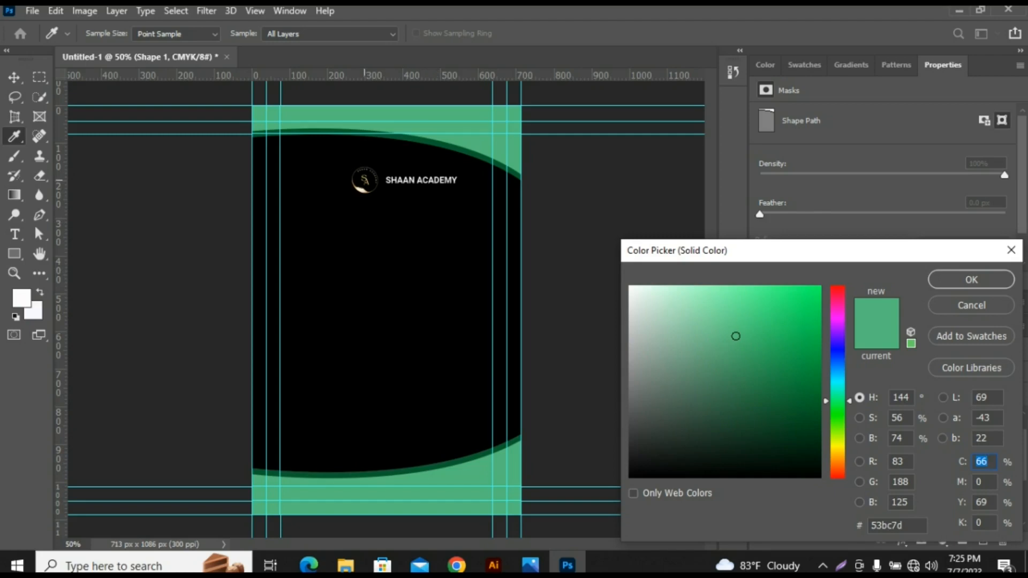
pyautogui.moveTo(364, 180); pyautogui.dragTo(362, 191)
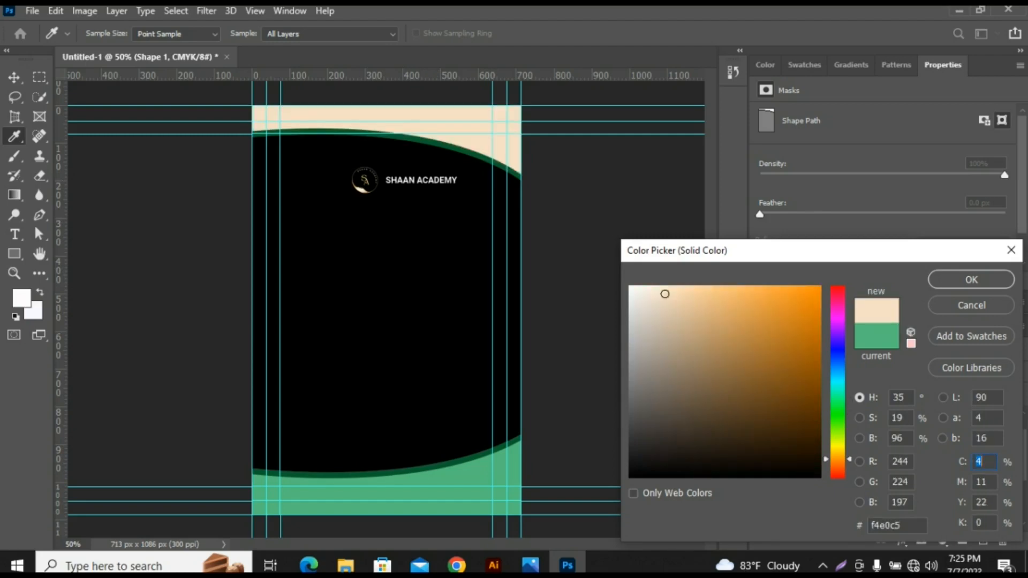
pyautogui.doubleClick(885, 525)
pyautogui.hotkey('ctrl', 'c')
pyautogui.press('Return')
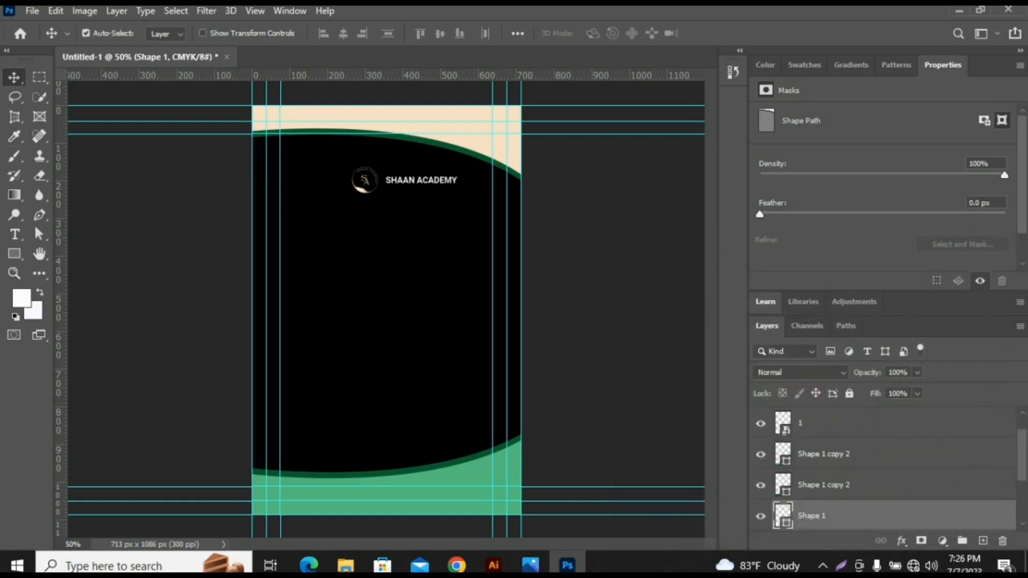
# - Recolour the light green bottom shape with the same cream, f4e0c5
pyautogui.click(487, 479)
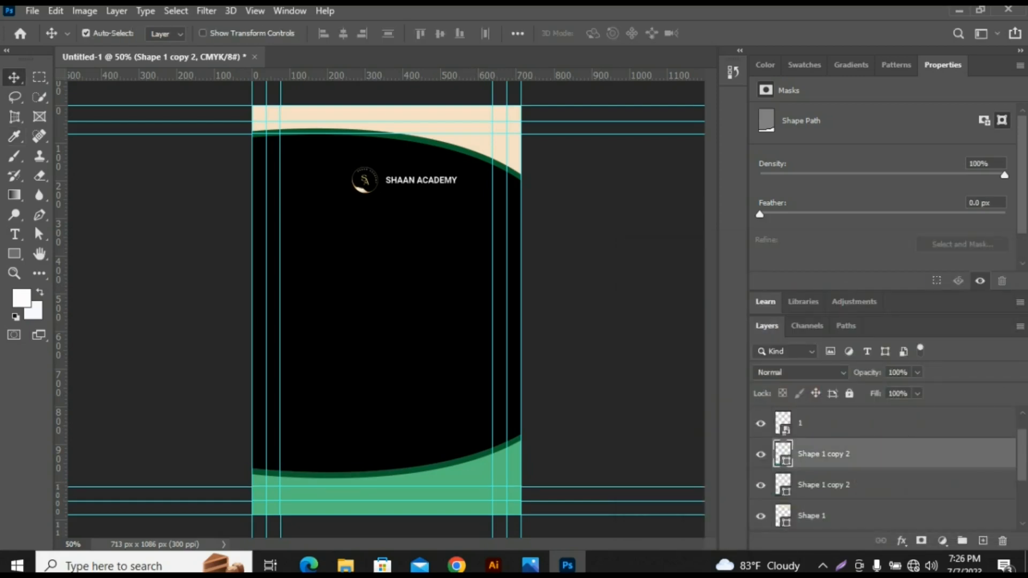
pyautogui.doubleClick(783, 454)
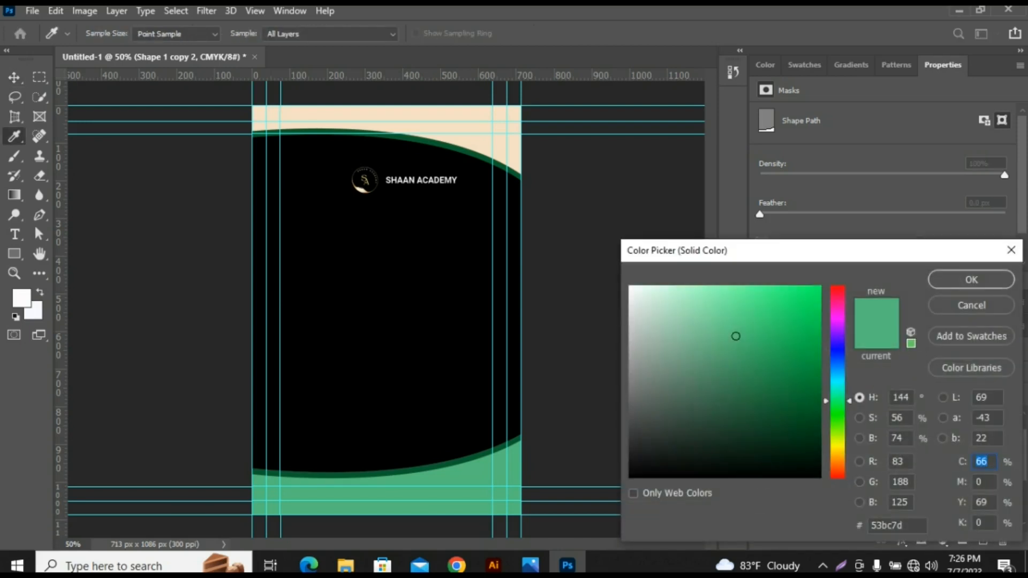
pyautogui.moveTo(903, 526); pyautogui.dragTo(870, 525)
pyautogui.hotkey('ctrl', 'v')
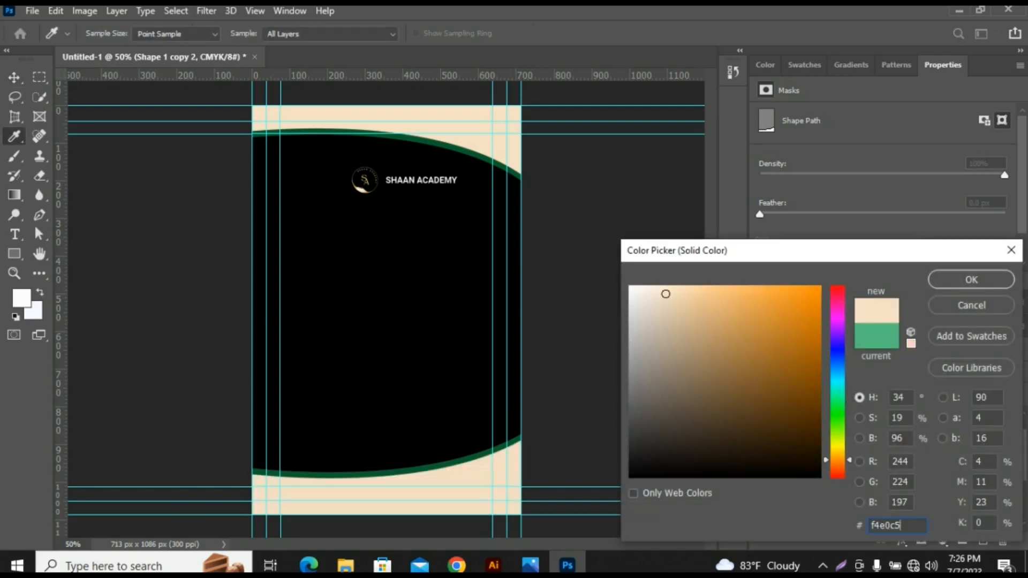
pyautogui.press('Return')
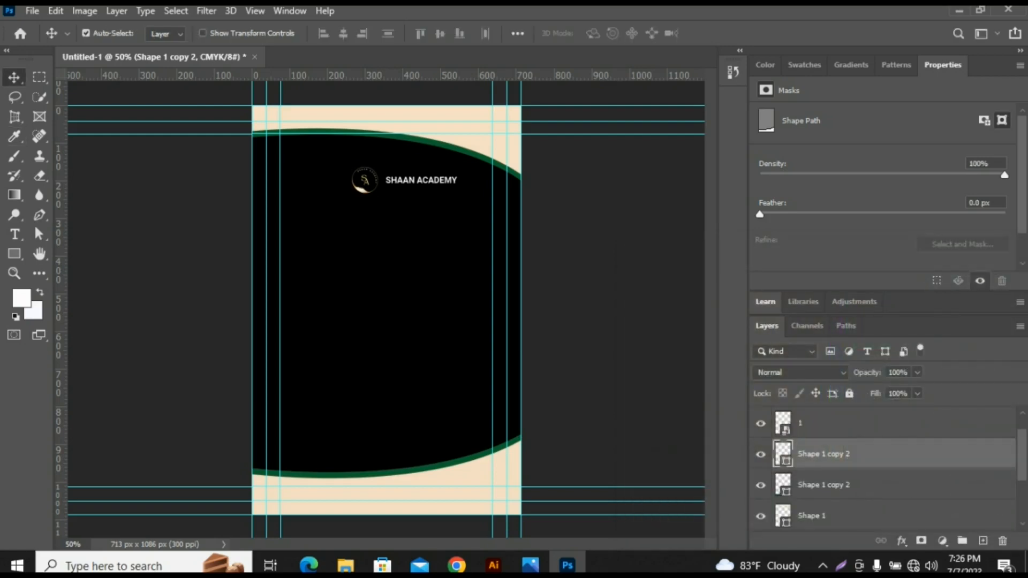
pyautogui.click(163, 221)
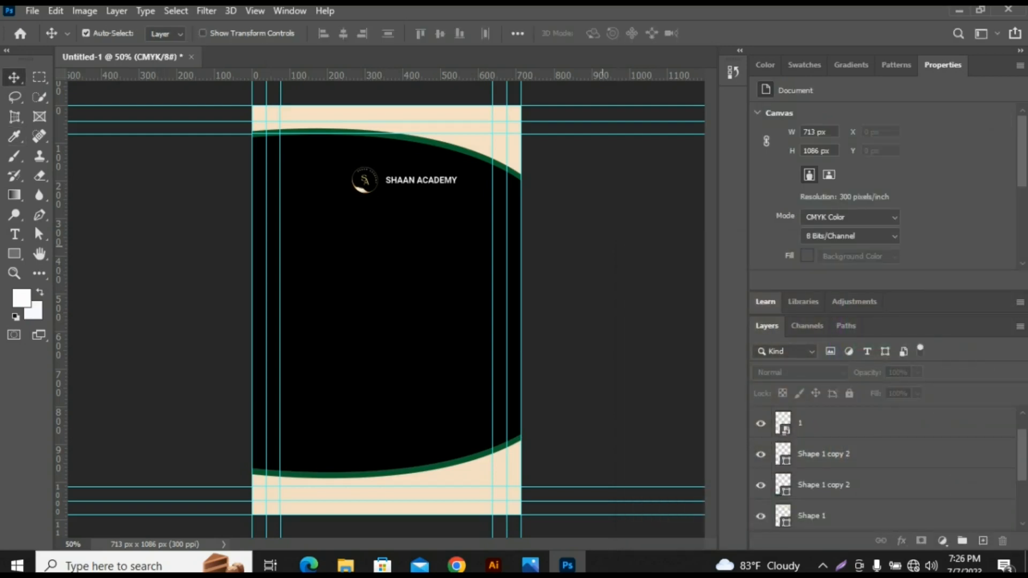
# - Recolour the dark green strip along the top curve with the orange d79b51 sampled from the logo, copying its hex code
pyautogui.click(478, 156)
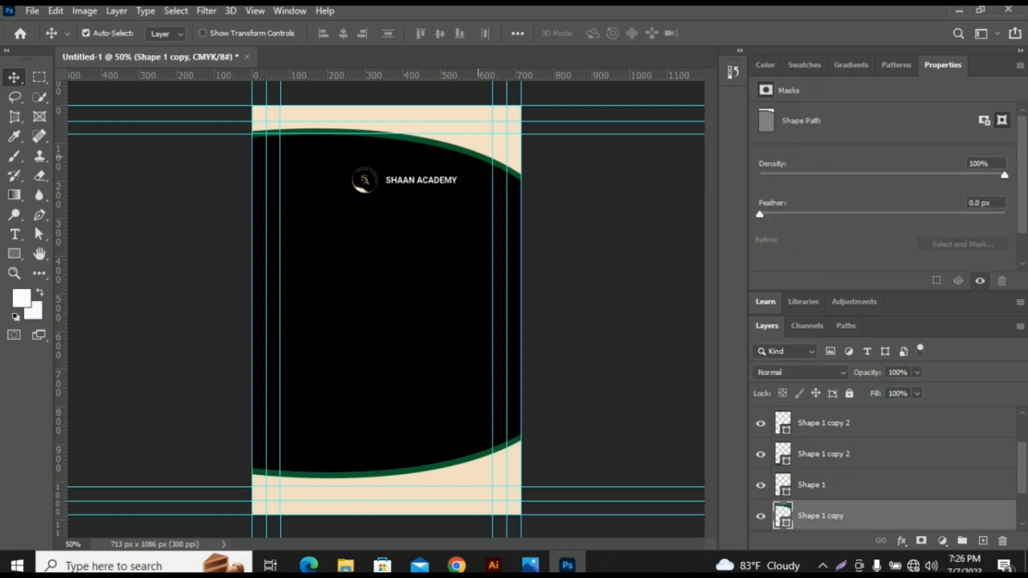
pyautogui.doubleClick(783, 516)
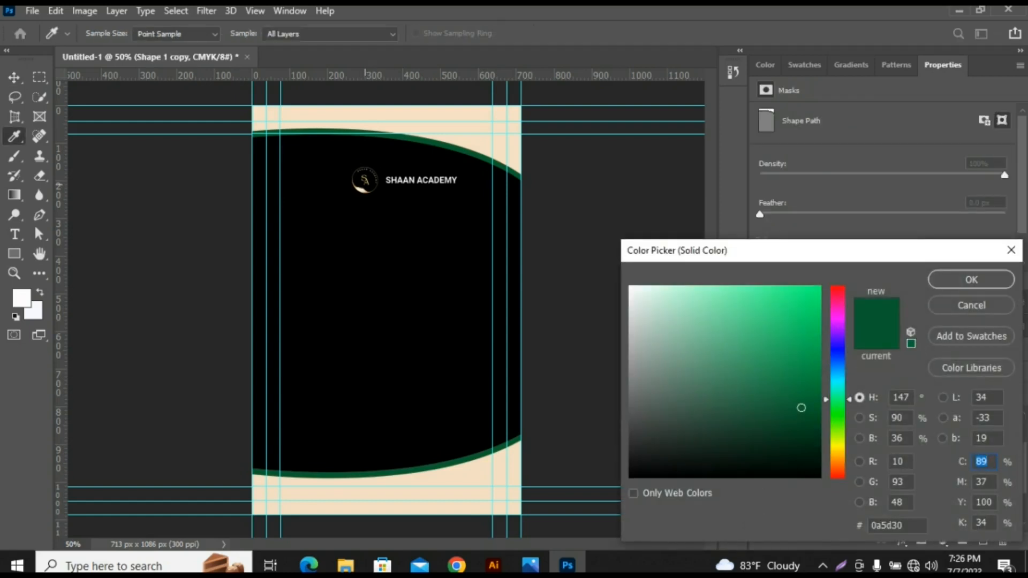
pyautogui.click(364, 180)
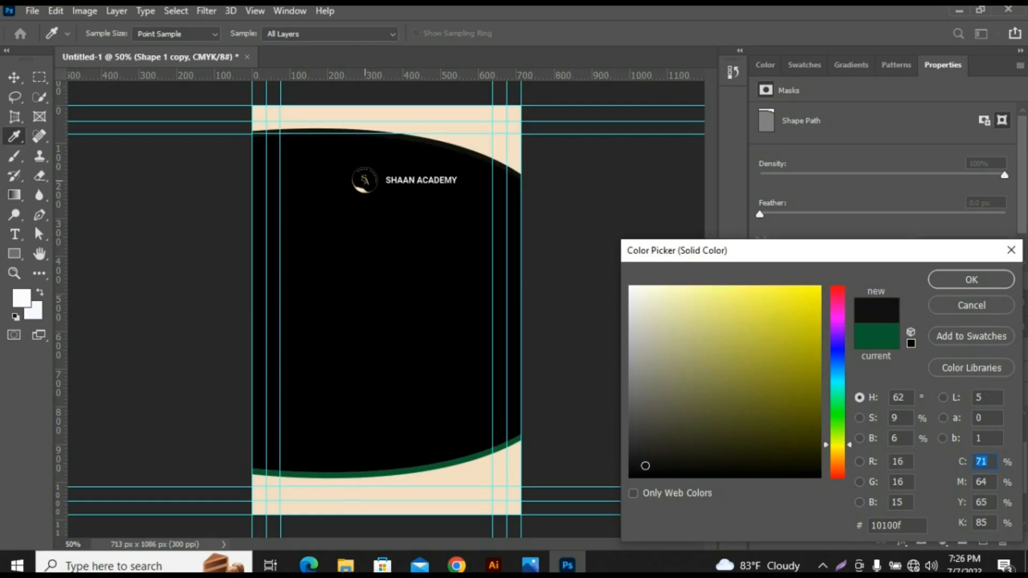
pyautogui.click(365, 181)
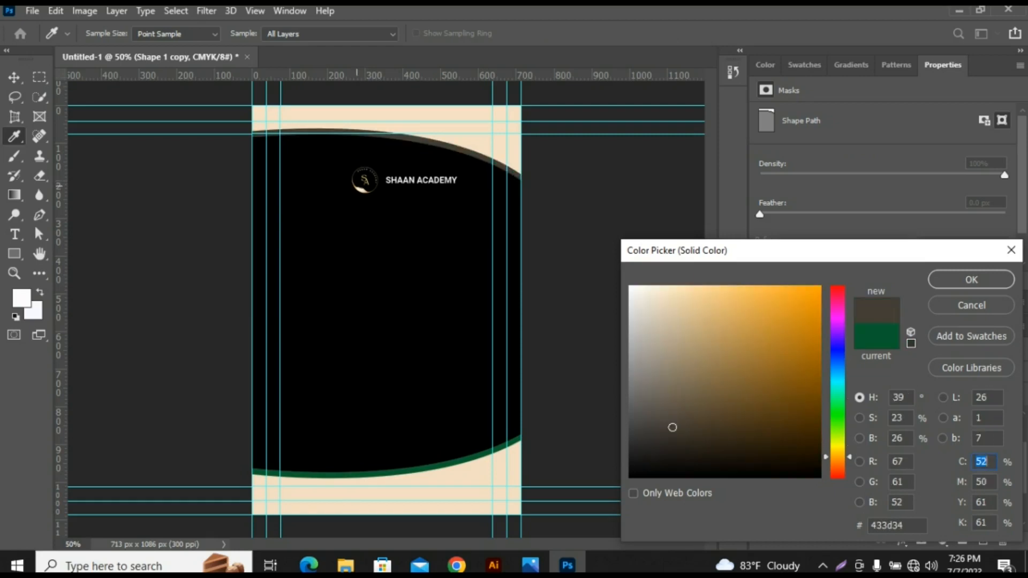
pyautogui.click(356, 188)
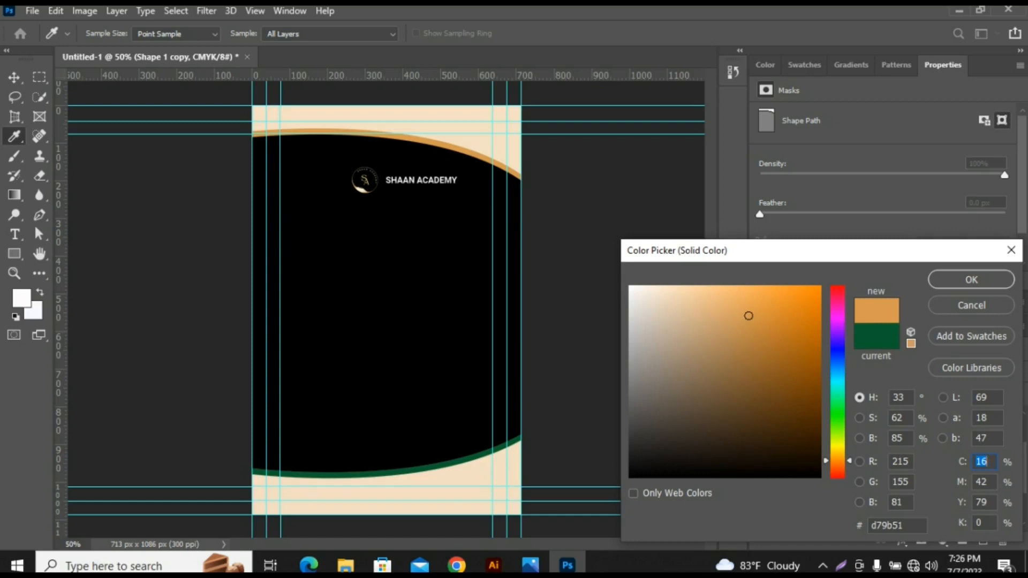
pyautogui.moveTo(906, 526); pyautogui.dragTo(870, 526)
pyautogui.hotkey('ctrl', 'c')
pyautogui.click(971, 279)
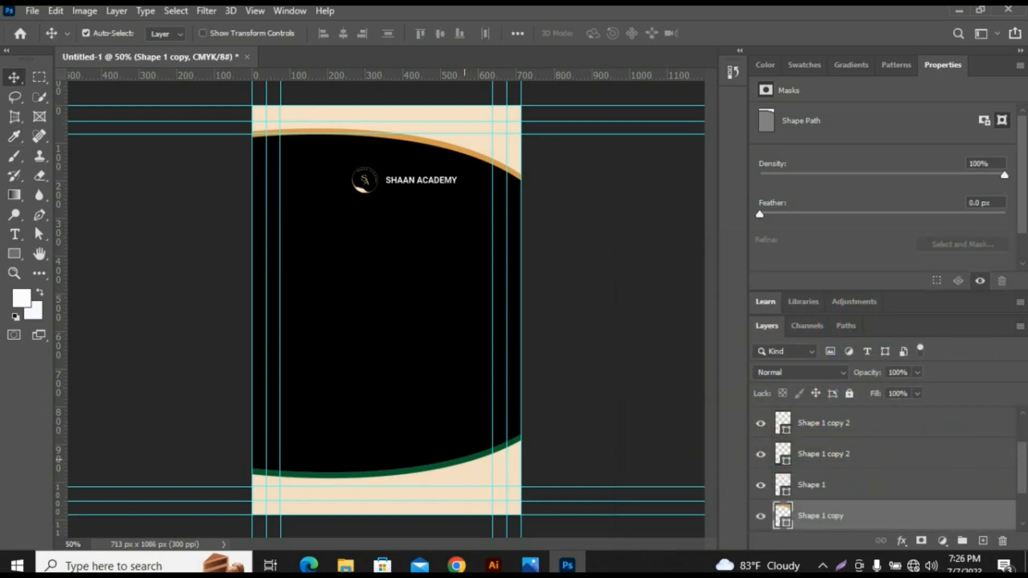
# - Recolour the dark green strip along the bottom curve with the same orange, d79b51
pyautogui.click(464, 459)
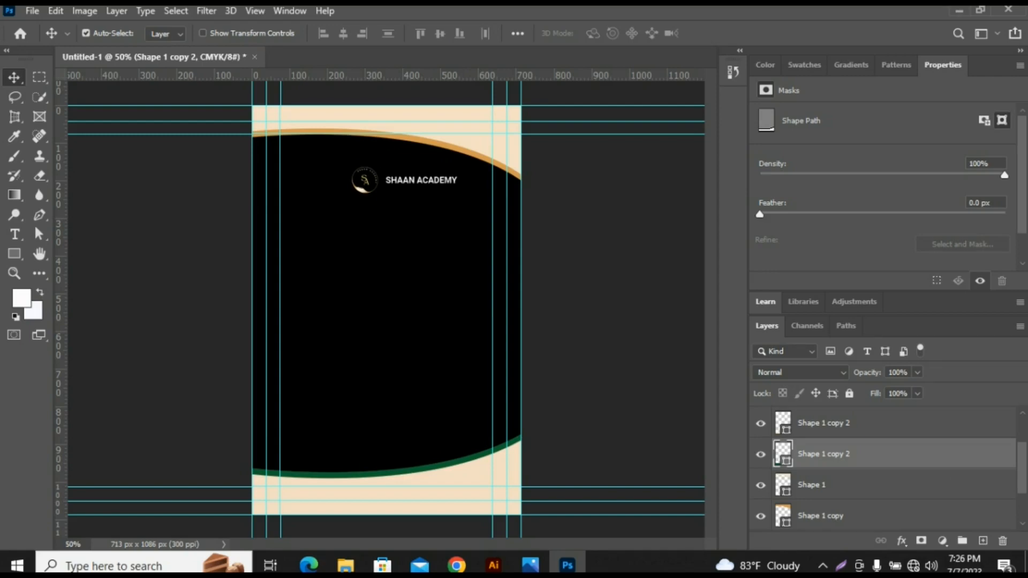
pyautogui.doubleClick(782, 454)
pyautogui.moveTo(908, 526); pyautogui.dragTo(870, 525)
pyautogui.hotkey('ctrl', 'v')
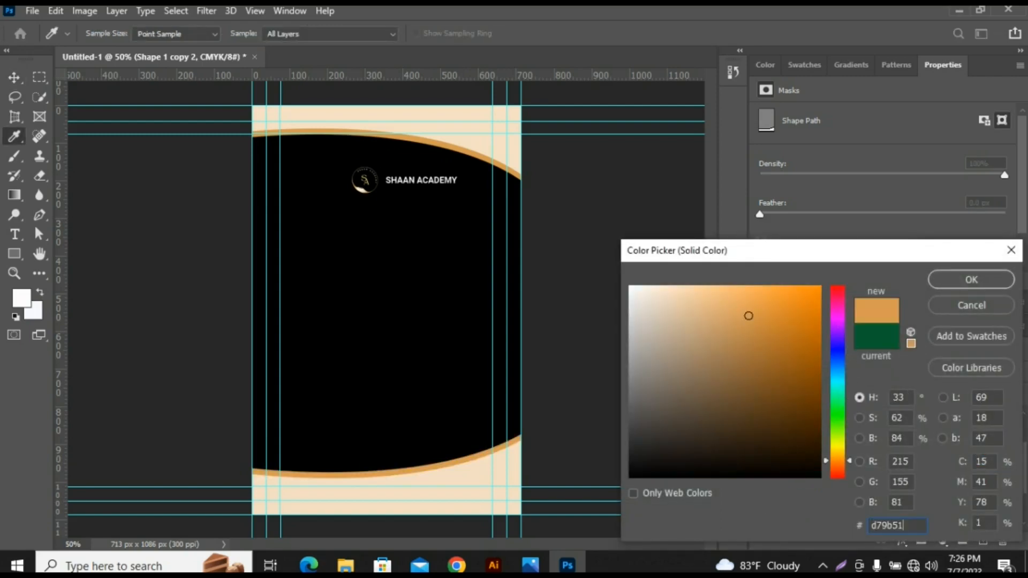
pyautogui.click(971, 279)
pyautogui.click(142, 137)
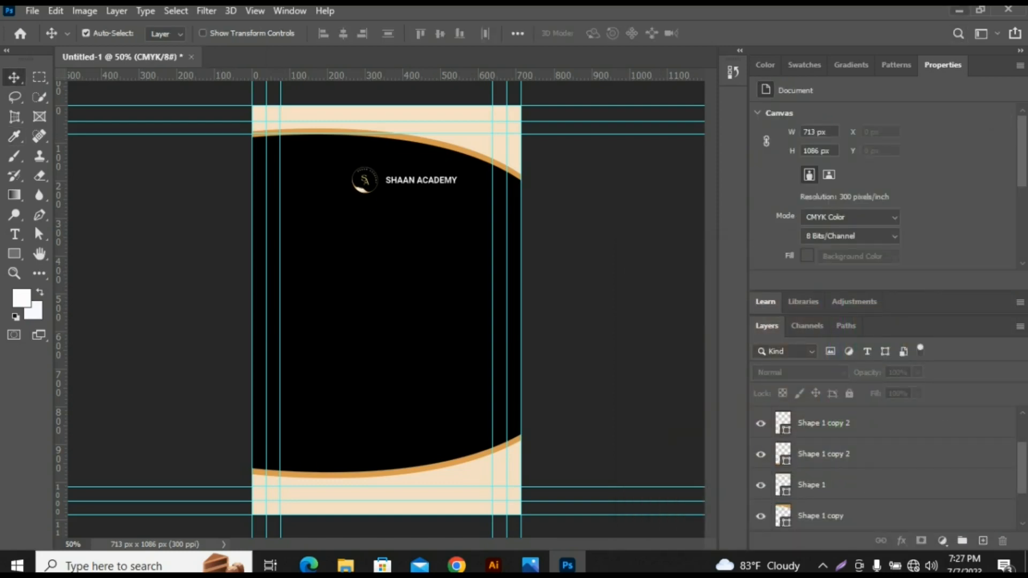
# - Place the portrait photo Untitled-1 from the Personal folder on the card and scale it to about 65%
pyautogui.click(567, 565)
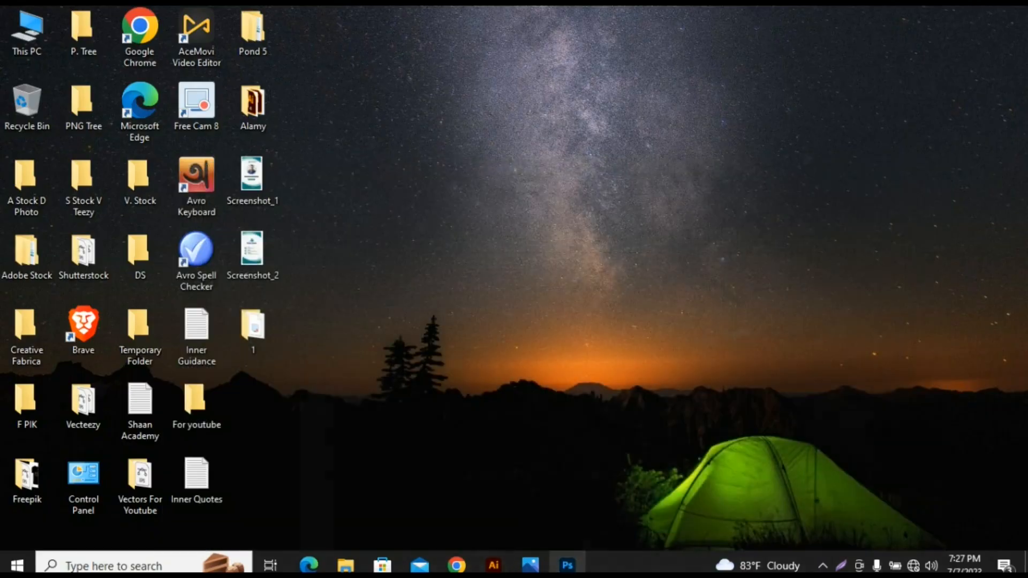
pyautogui.click(346, 565)
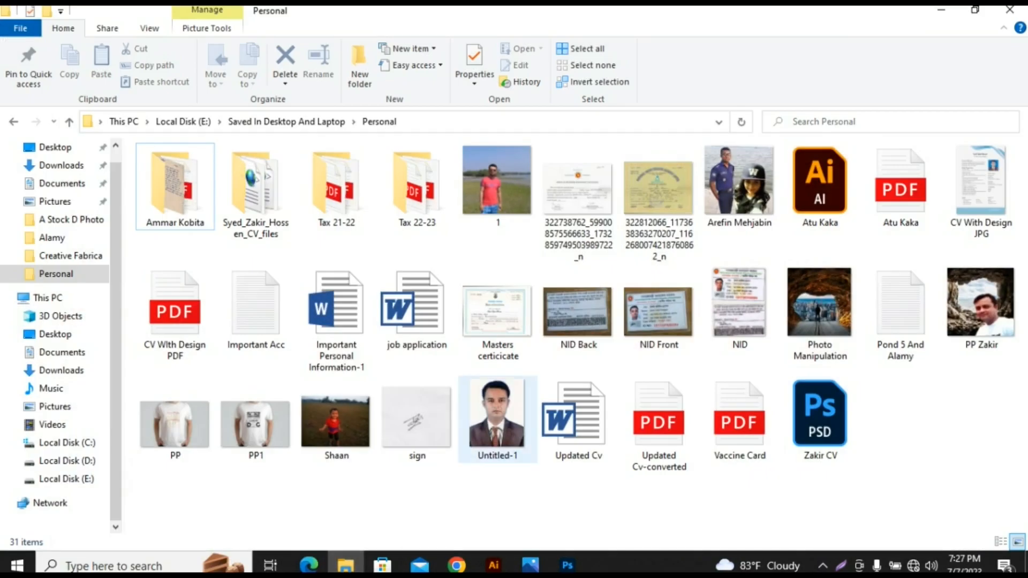
pyautogui.click(498, 420)
pyautogui.moveTo(497, 417); pyautogui.dragTo(401, 364)
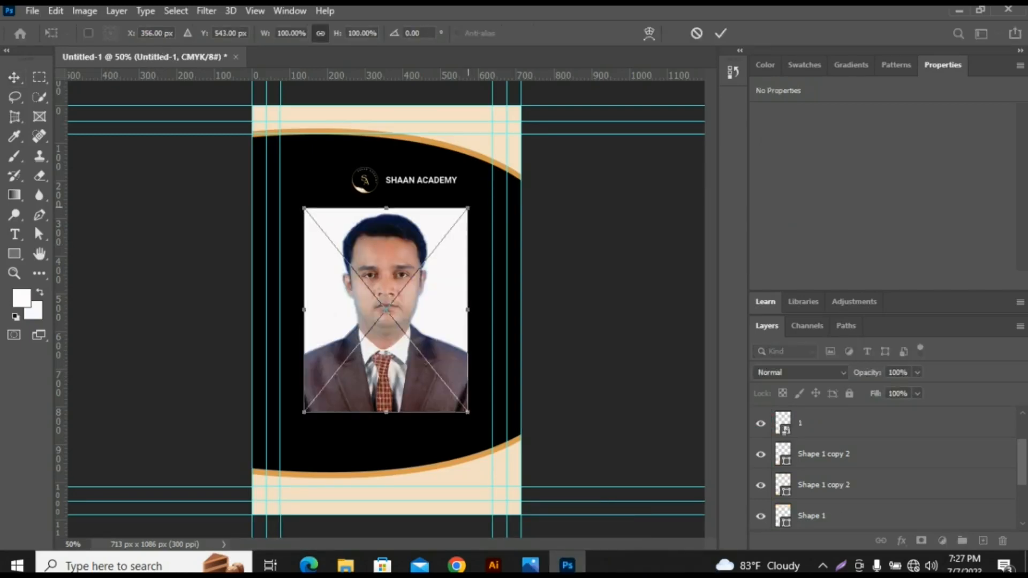
pyautogui.moveTo(468, 208); pyautogui.dragTo(439, 243)
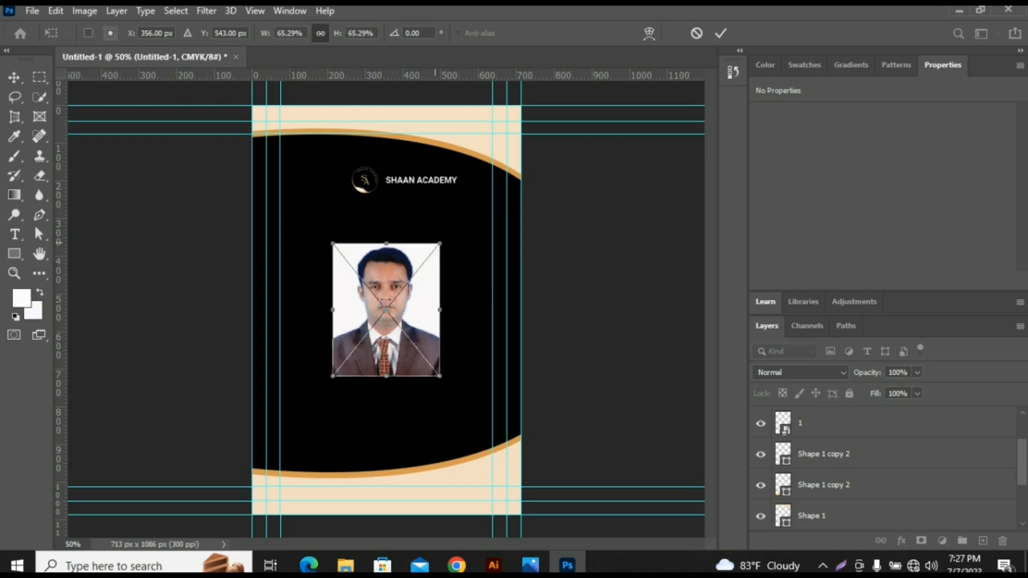
pyautogui.press('Return')
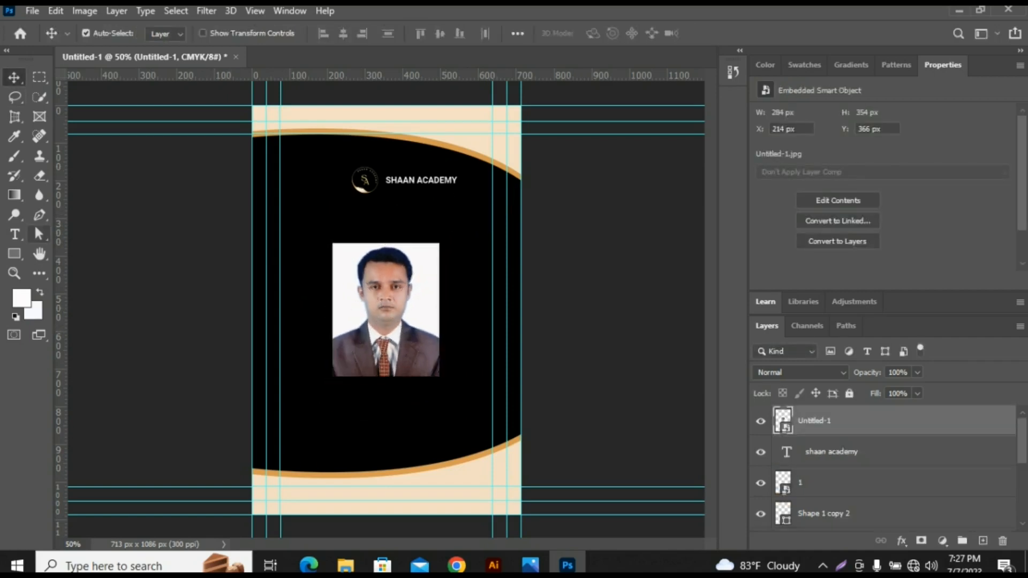
# - Draw a circle about 252 px in diameter over the face and upper part of the portrait photo
pyautogui.click(14, 254)
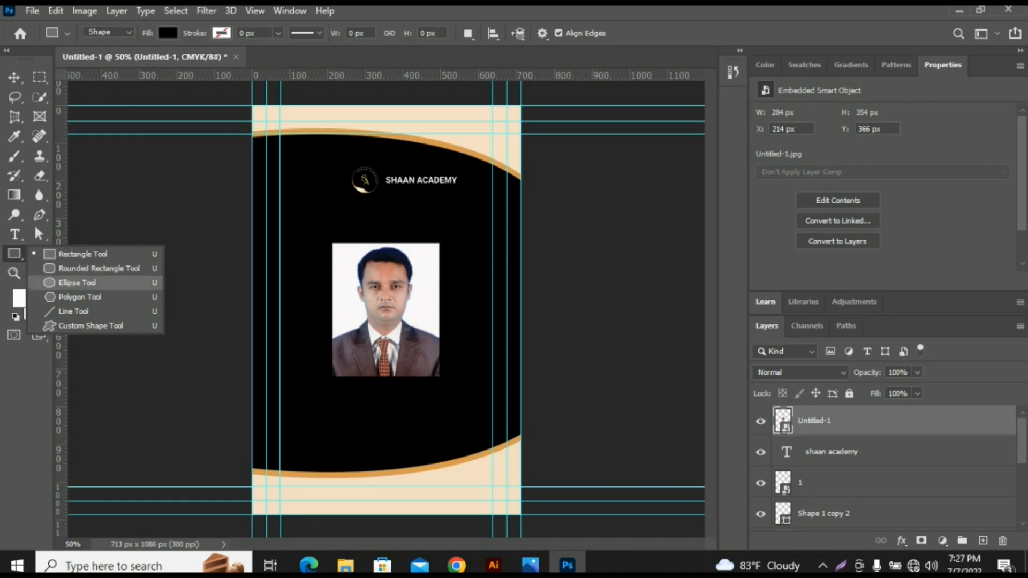
pyautogui.click(77, 283)
pyautogui.moveTo(387, 295); pyautogui.dragTo(435, 343)
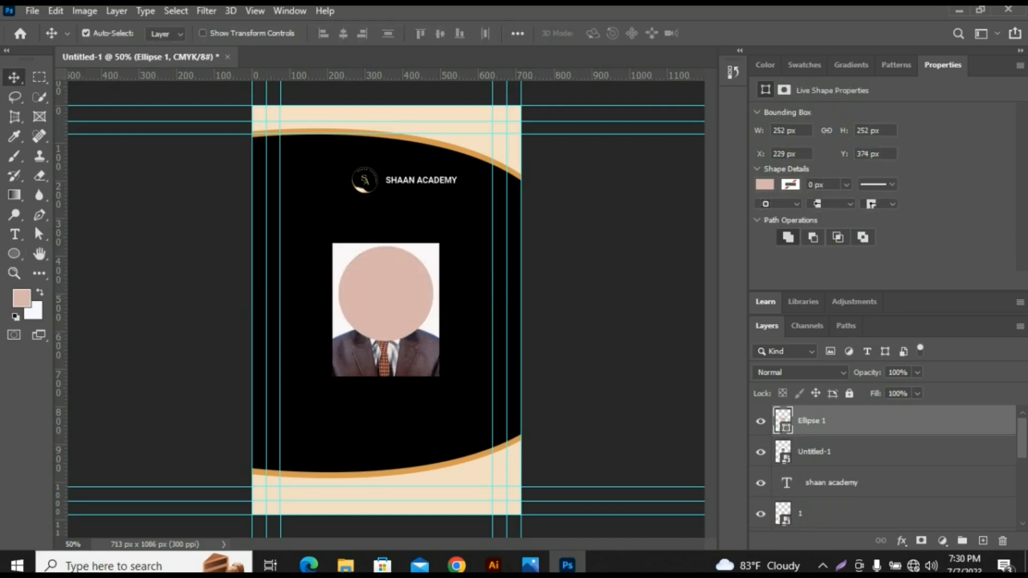
# - Place the photo layer above the circle and clip the photo to it with a clipping mask
pyautogui.click(824, 452)
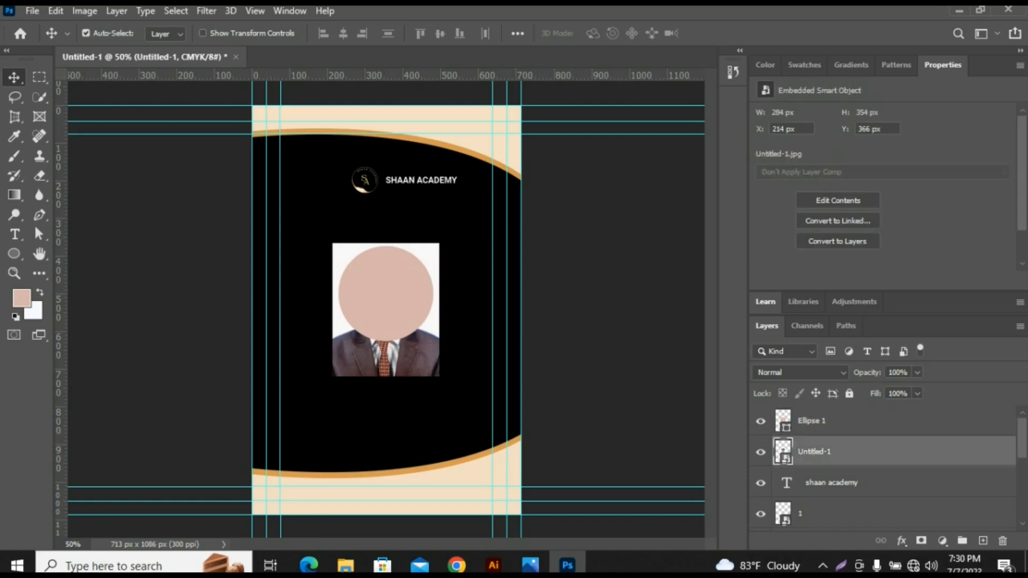
pyautogui.moveTo(819, 451); pyautogui.dragTo(819, 411)
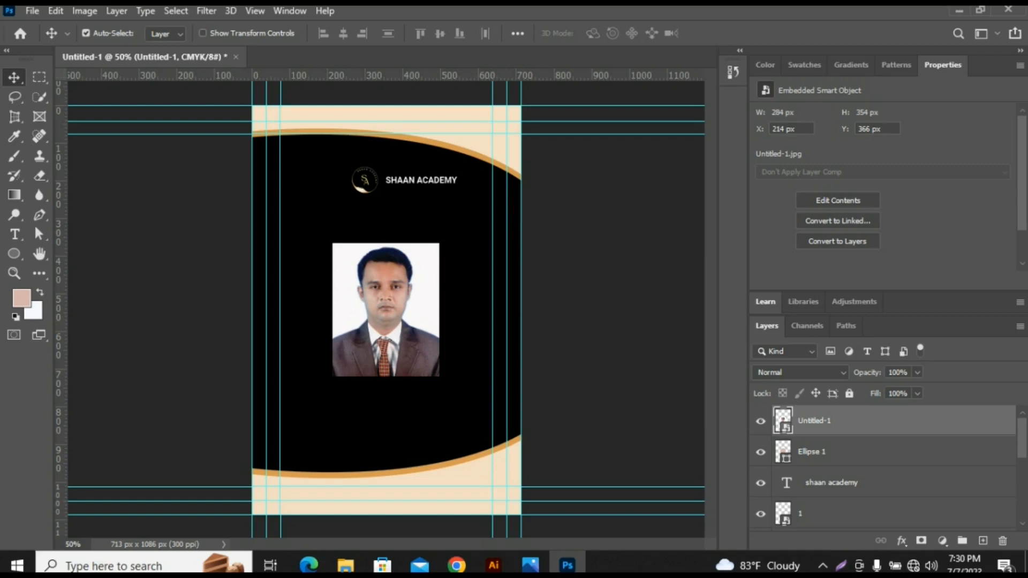
pyautogui.rightClick(803, 421)
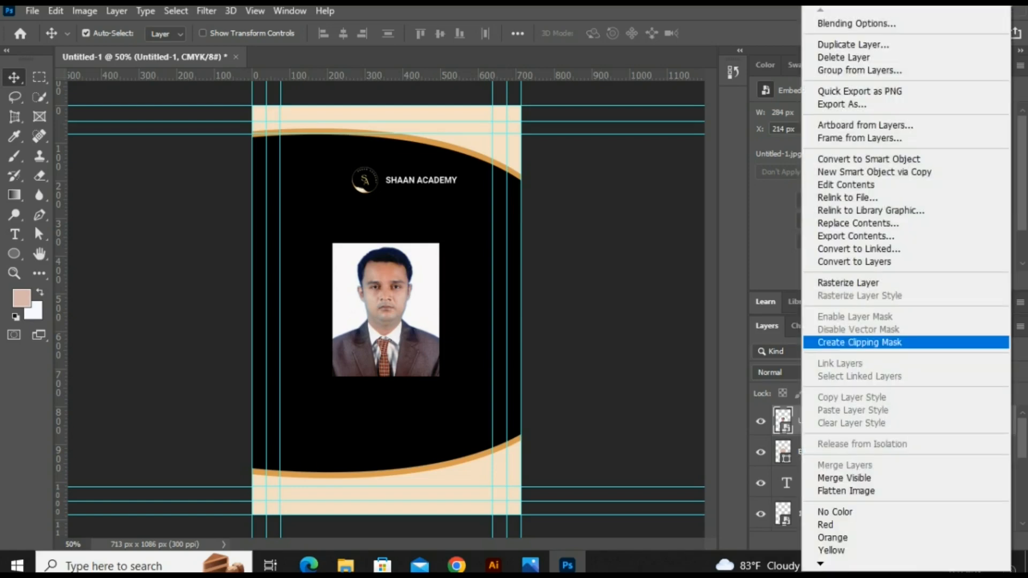
pyautogui.click(859, 342)
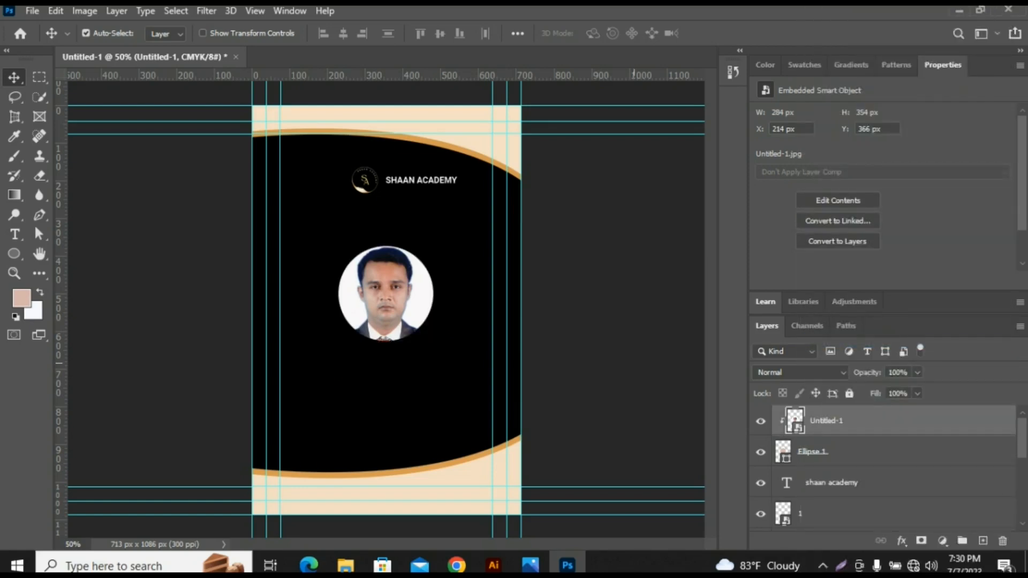
# - Draw a circle about 256 px wide with no fill and a stroke of about 7.41 px, and fit it around the round photo
pyautogui.click(14, 254)
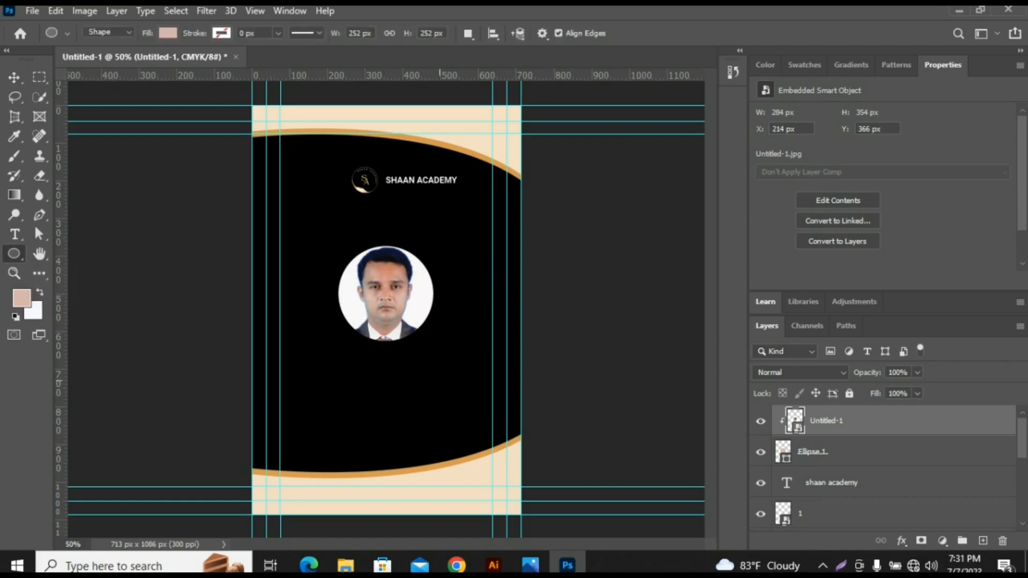
pyautogui.moveTo(413, 382); pyautogui.dragTo(461, 410)
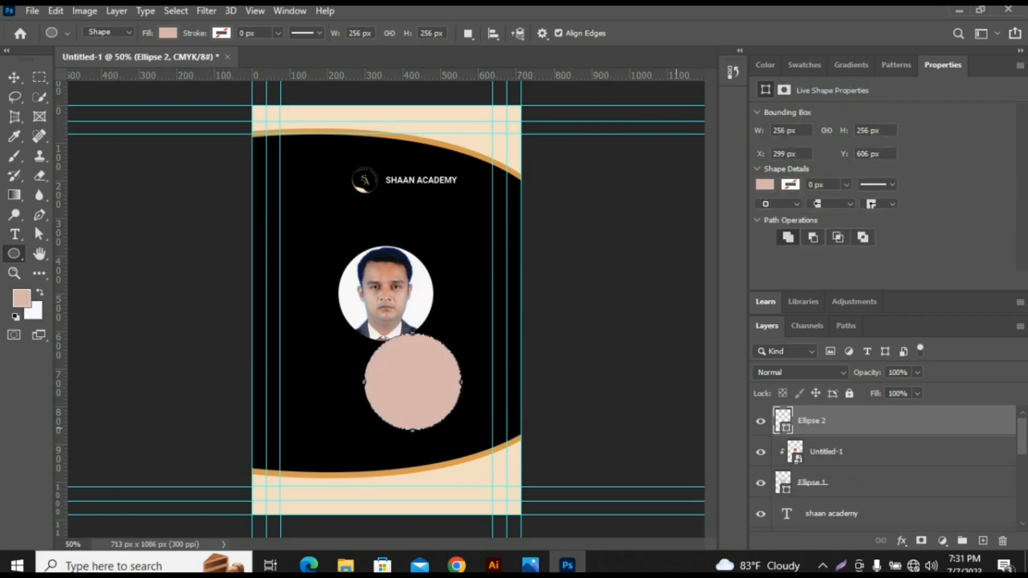
pyautogui.click(167, 33)
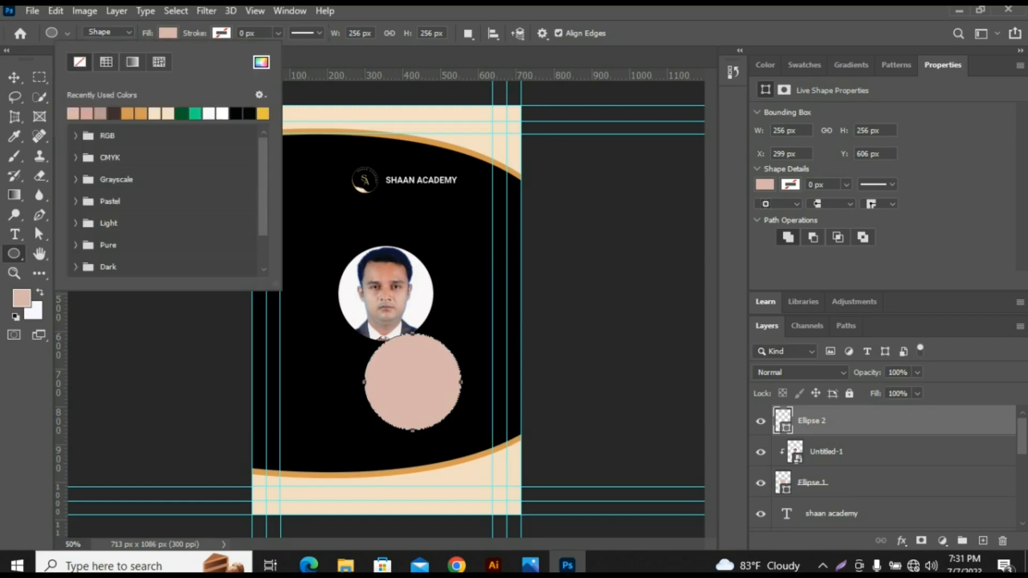
pyautogui.click(79, 62)
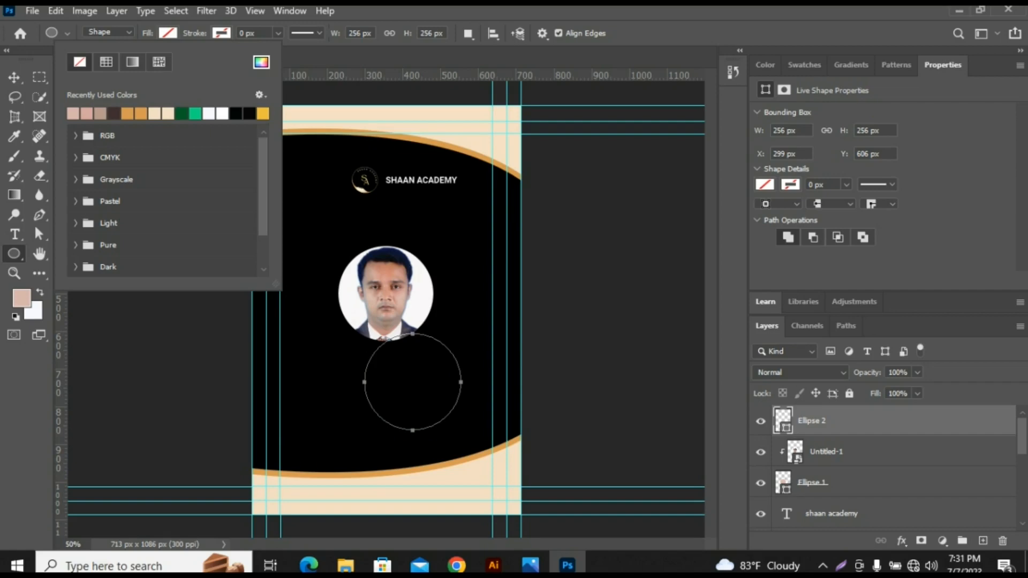
pyautogui.click(278, 33)
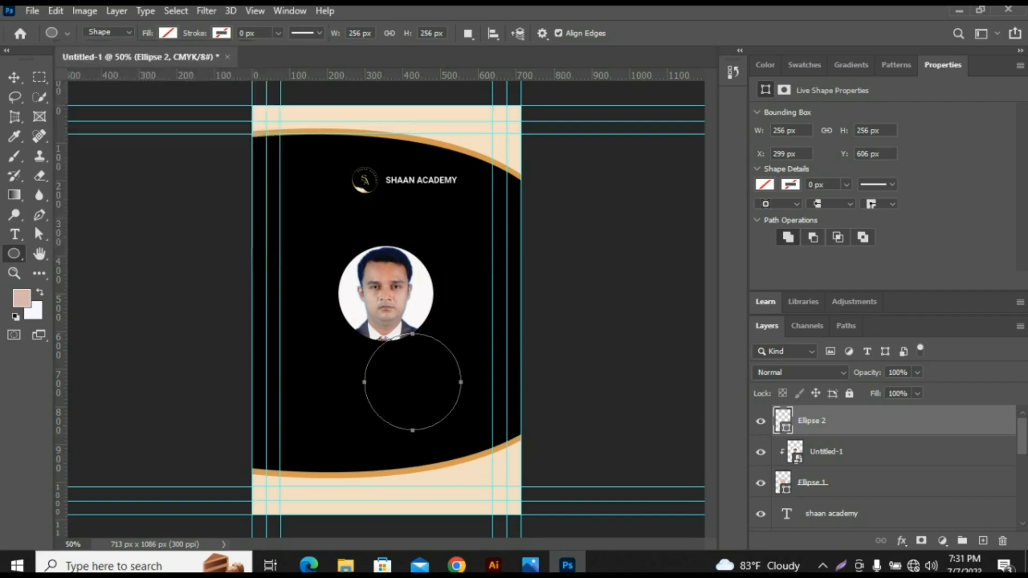
pyautogui.moveTo(277, 50); pyautogui.dragTo(265, 50)
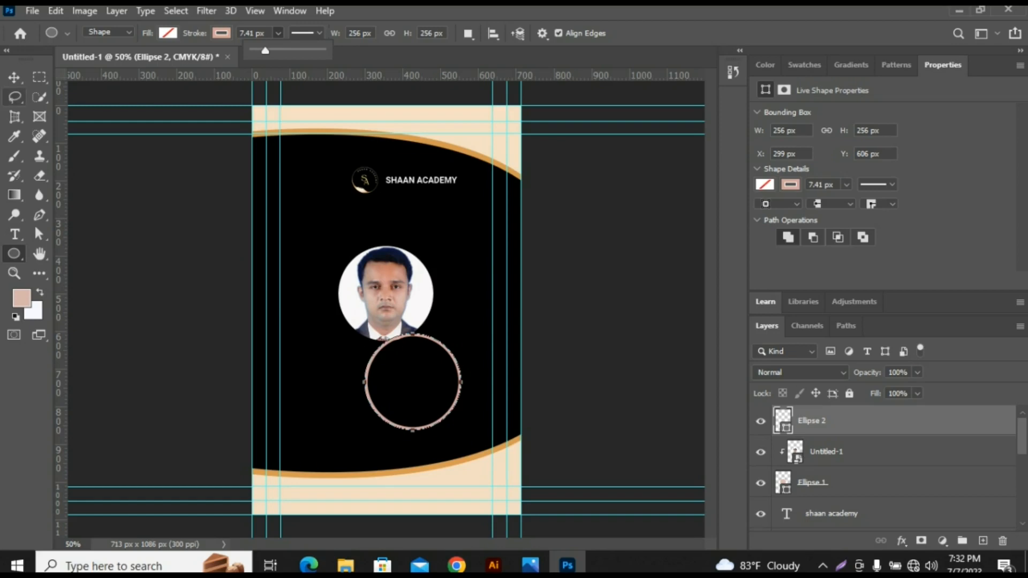
pyautogui.click(15, 77)
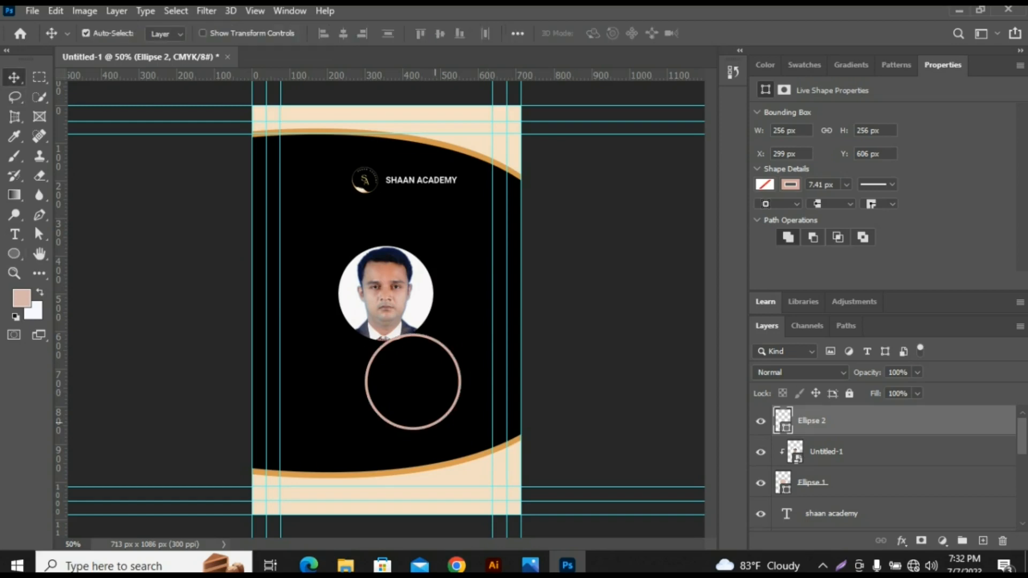
pyautogui.moveTo(440, 379); pyautogui.dragTo(415, 293)
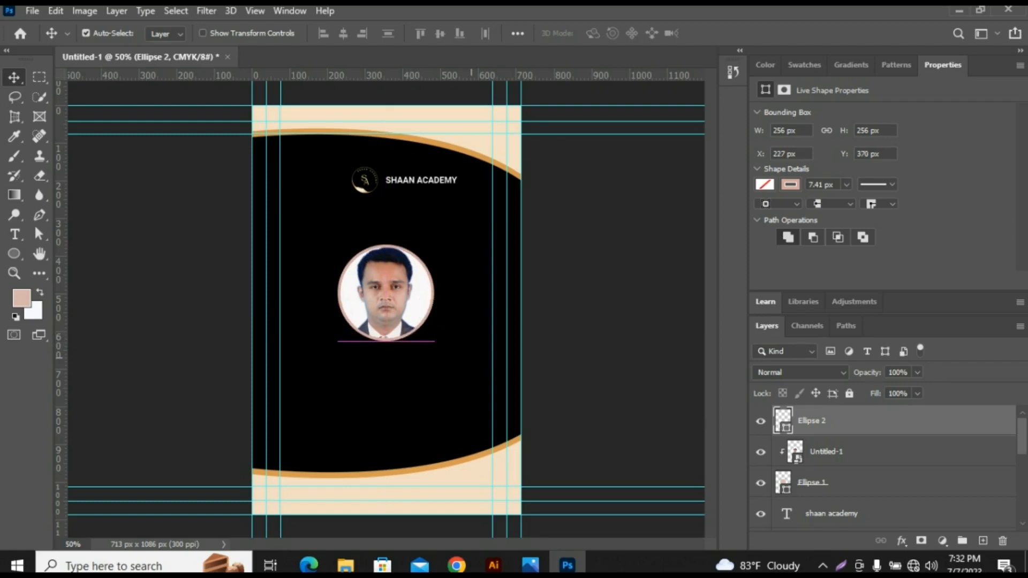
# - Examine up close how the ring fits along the edge of the round photo
pyautogui.click(229, 347)
pyautogui.hotkey('ctrl', '+')
pyautogui.hotkey('ctrl', '+')
pyautogui.hotkey('ctrl', '+')
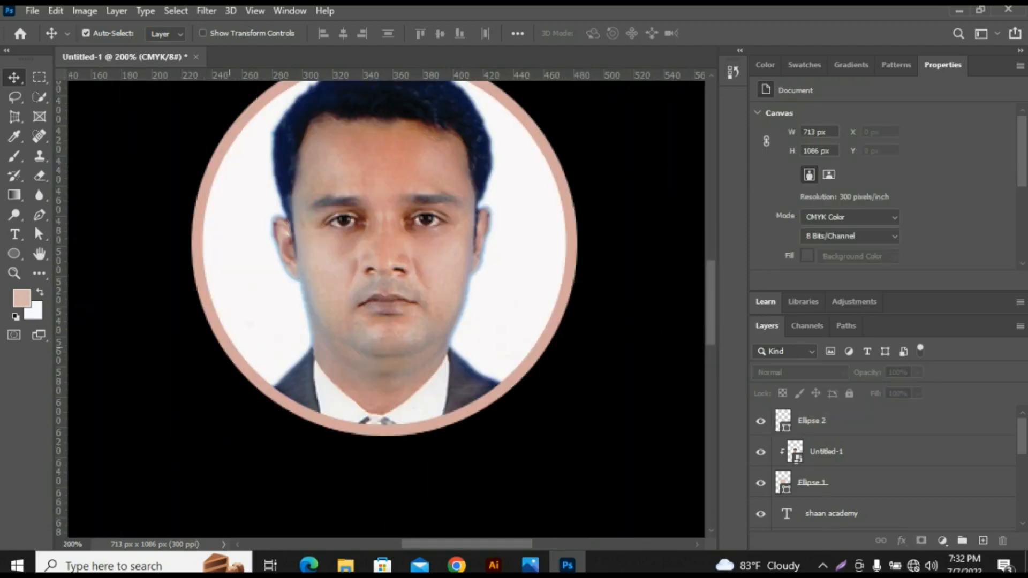
pyautogui.scroll(2, 386, 308)
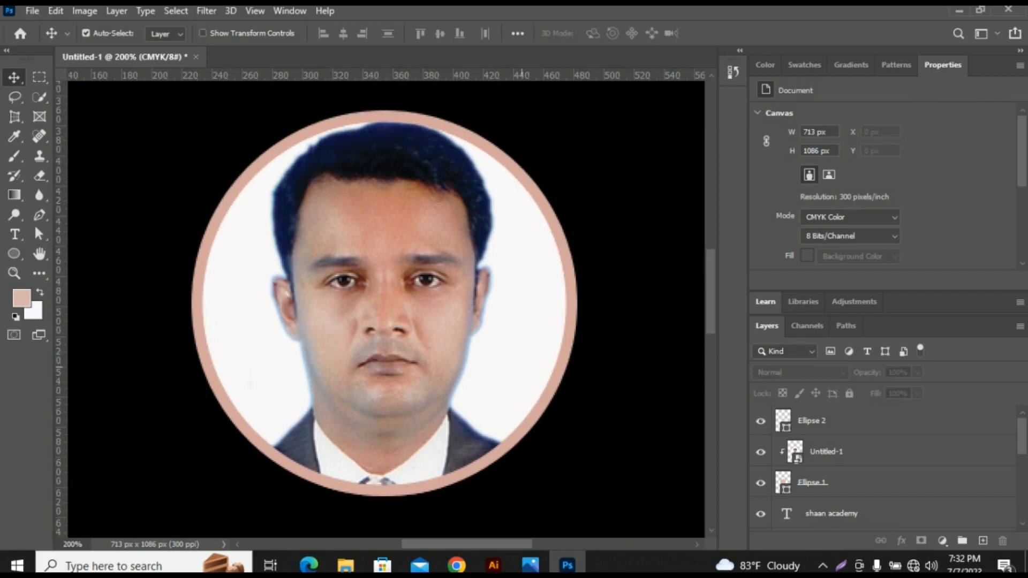
pyautogui.press('ctrl')
pyautogui.hotkey('ctrl', '-')
pyautogui.hotkey('ctrl', '-')
pyautogui.hotkey('ctrl', '-')
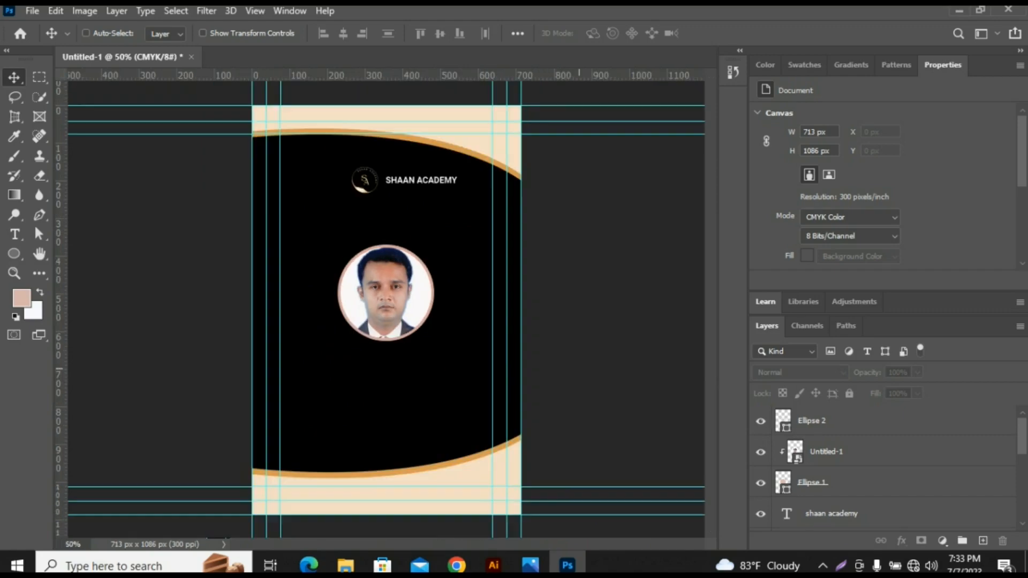
pyautogui.hotkey('ctrl', '-')
pyautogui.hotkey('ctrl', '+')
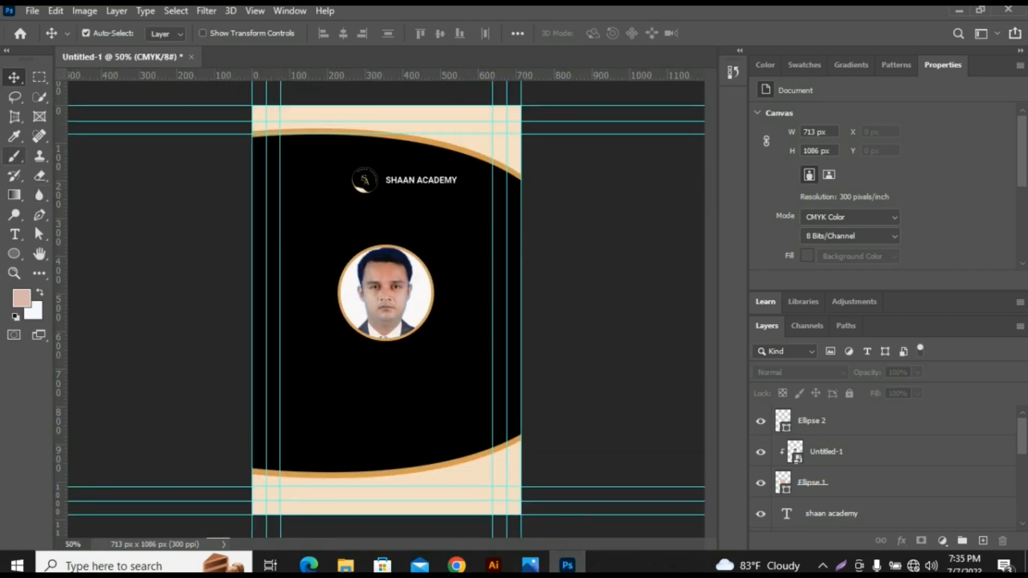
# - Add the cardholder's full name as a Roboto Bold 14 pt text line below the photo
pyautogui.click(15, 233)
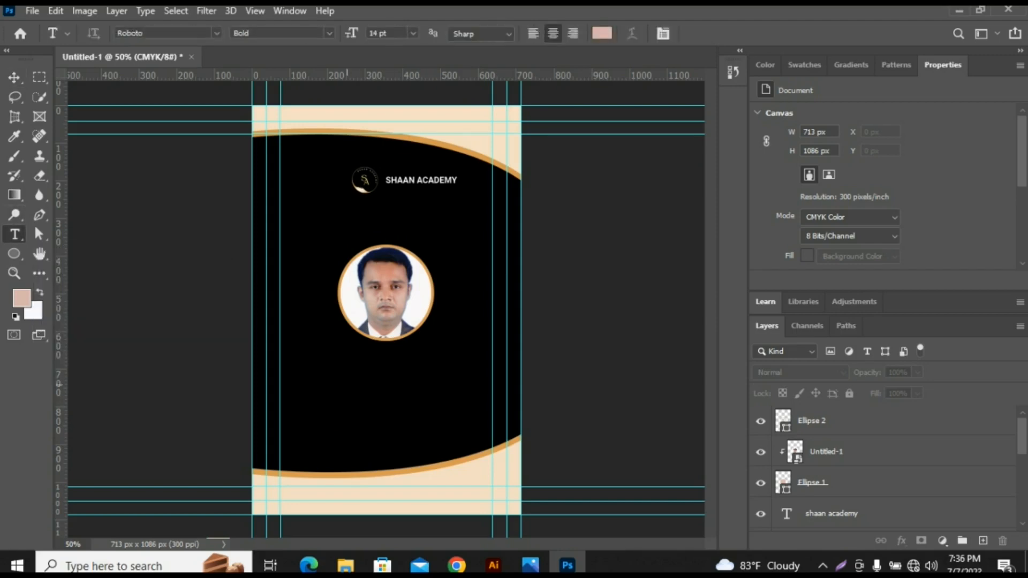
pyautogui.click(347, 383)
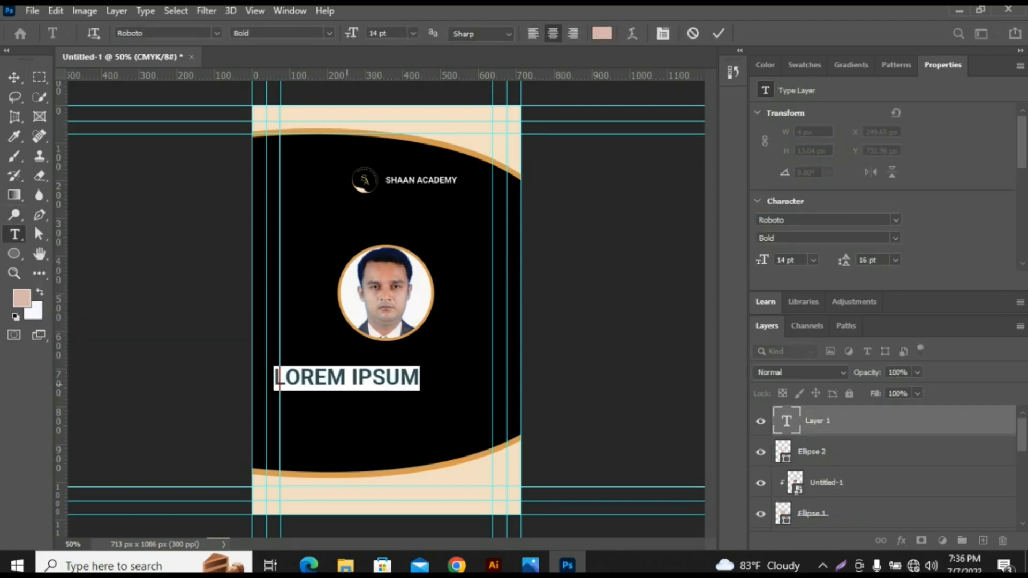
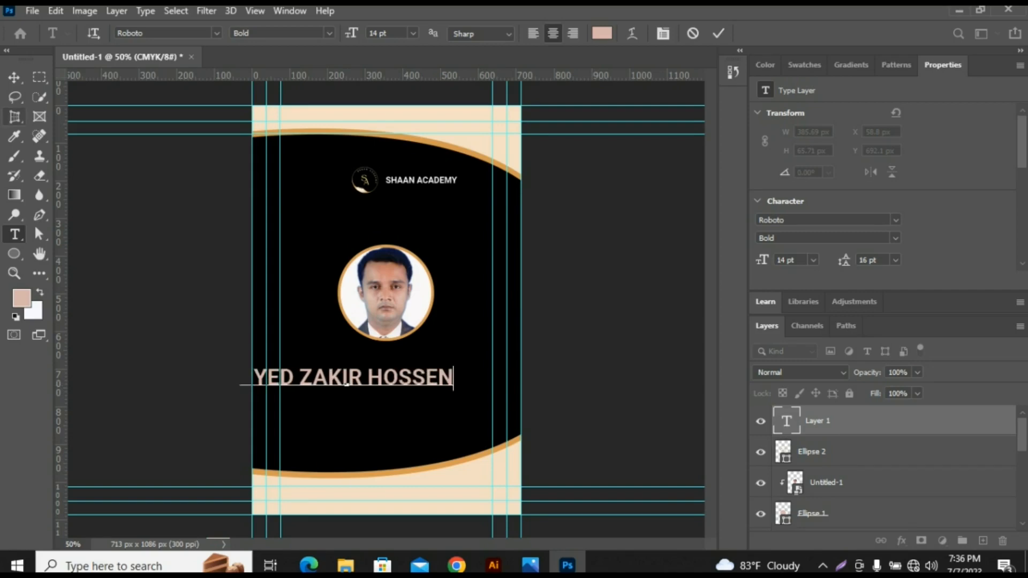
# - Scale the name text to about 73% and centre it just below the photo
pyautogui.click(14, 77)
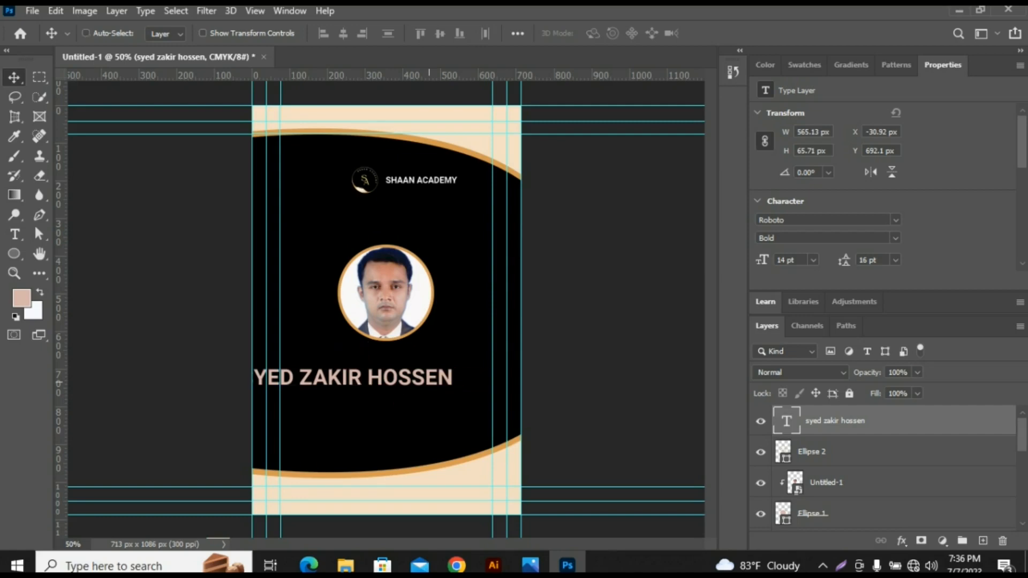
pyautogui.hotkey('ctrl', 't')
pyautogui.moveTo(417, 373); pyautogui.dragTo(464, 364)
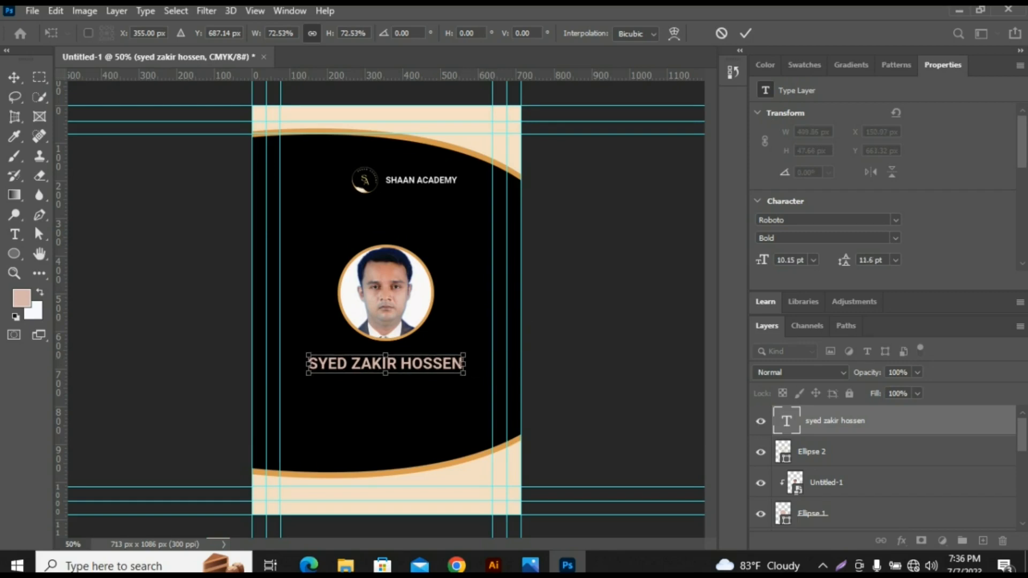
pyautogui.press('Return')
pyautogui.moveTo(158, 397); pyautogui.dragTo(131, 264)
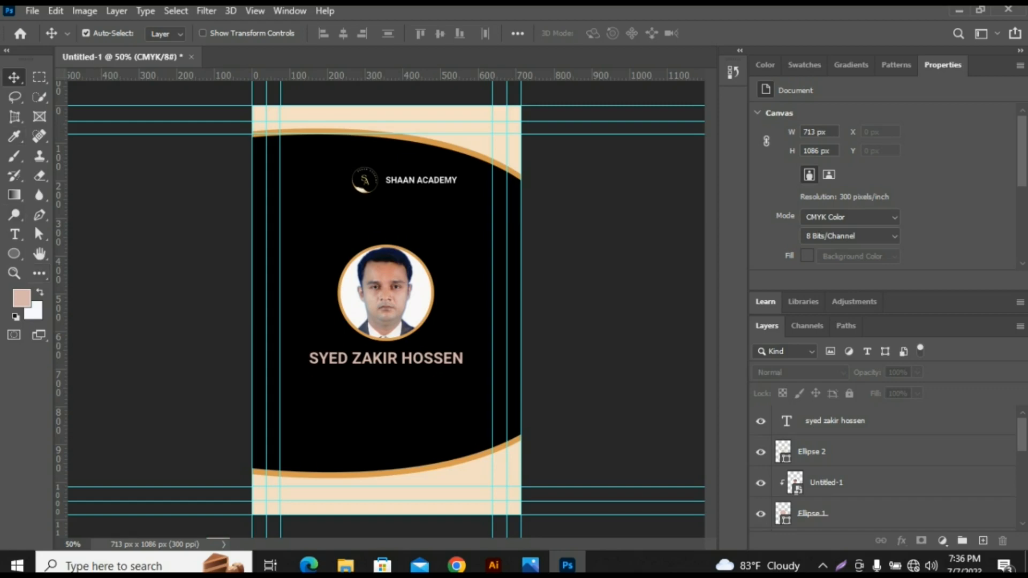
# - Draw a rounded rectangle about 289 by 60 px with a 10 px corner radius, centred just below the name
pyautogui.click(14, 253)
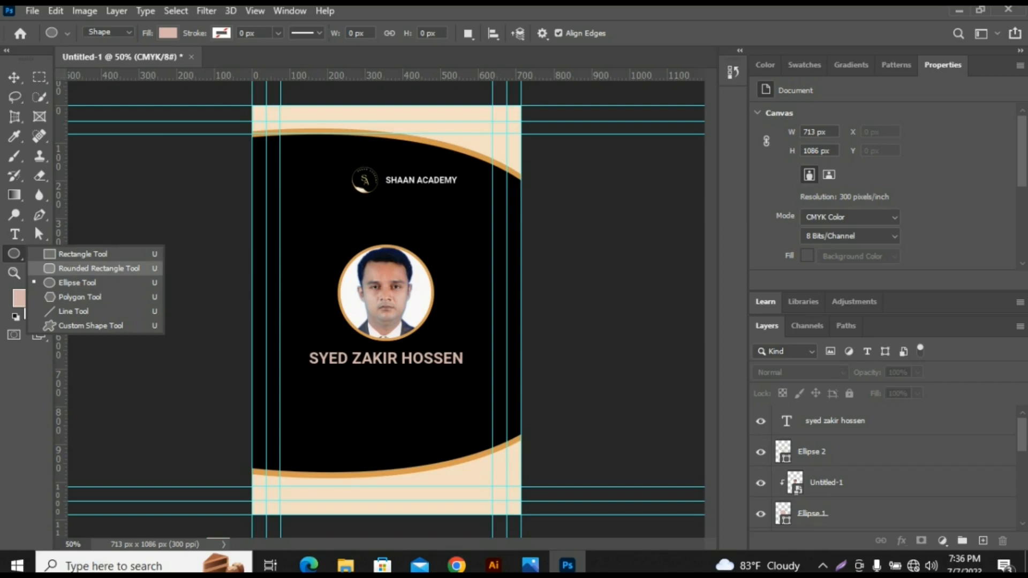
pyautogui.click(99, 268)
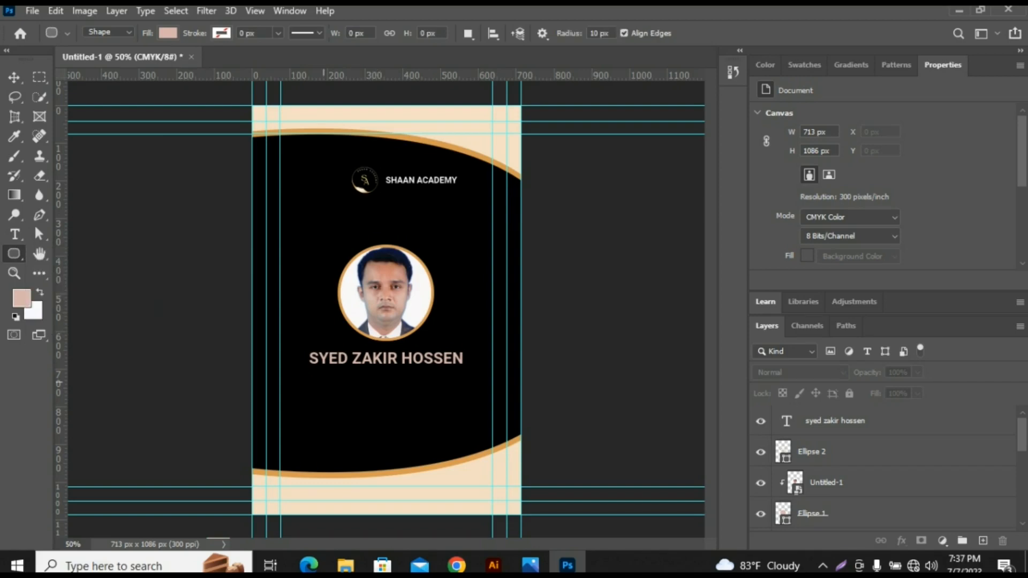
pyautogui.moveTo(330, 379); pyautogui.dragTo(440, 402)
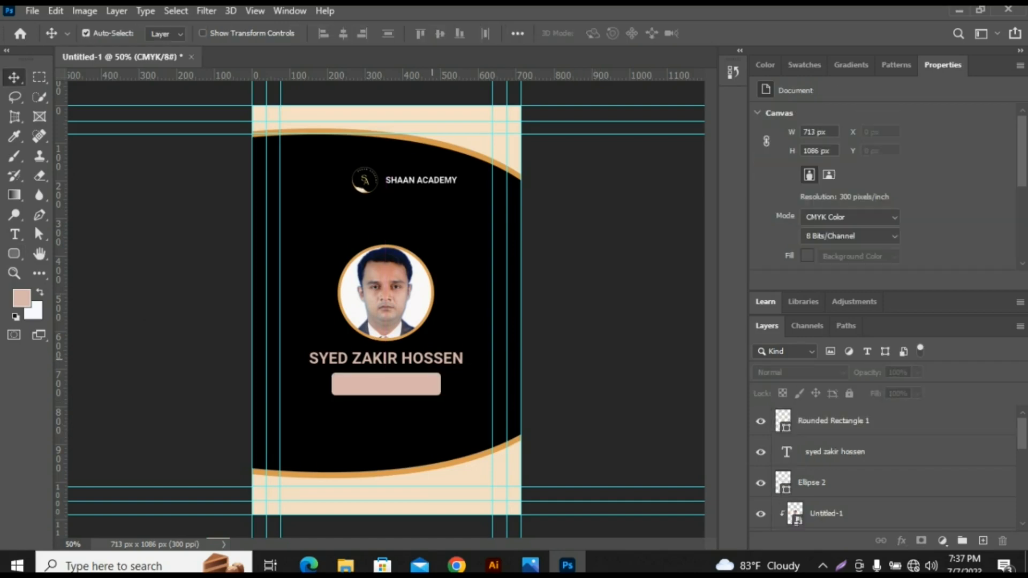
pyautogui.click(386, 358)
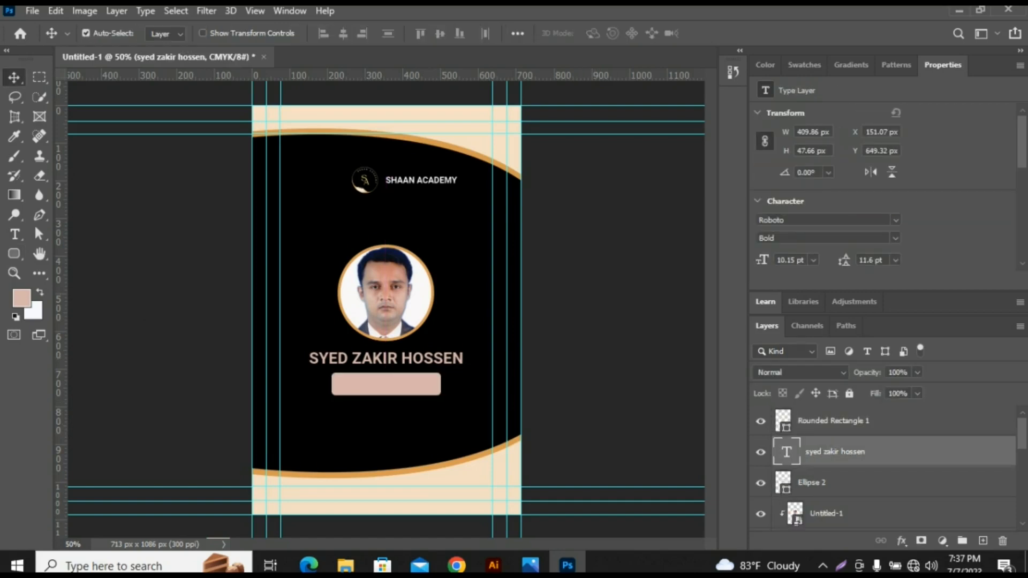
# - Recolour the name text below the photo to near-white, #f9f5f4
pyautogui.doubleClick(386, 358)
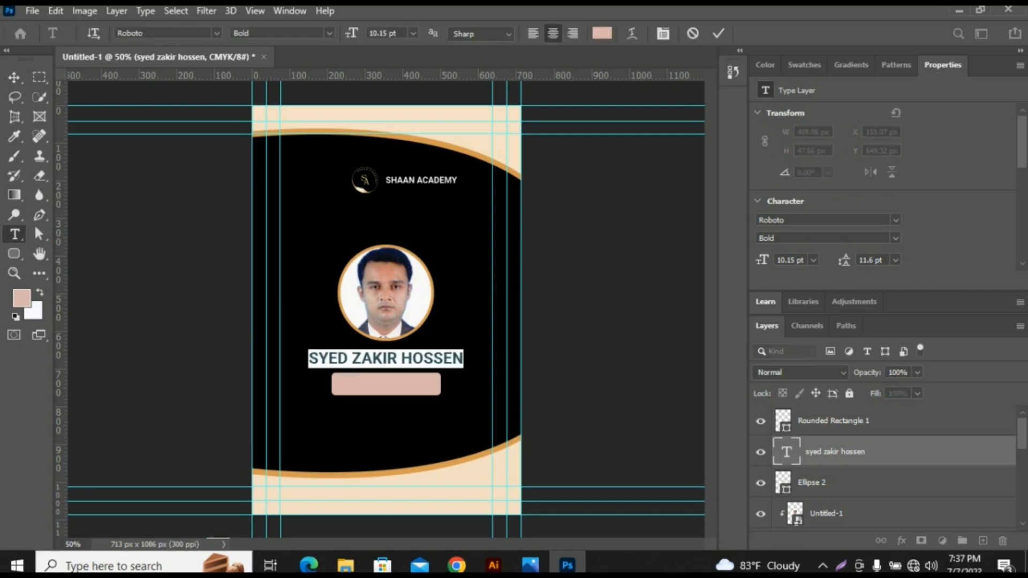
pyautogui.scroll(-3, 883, 187)
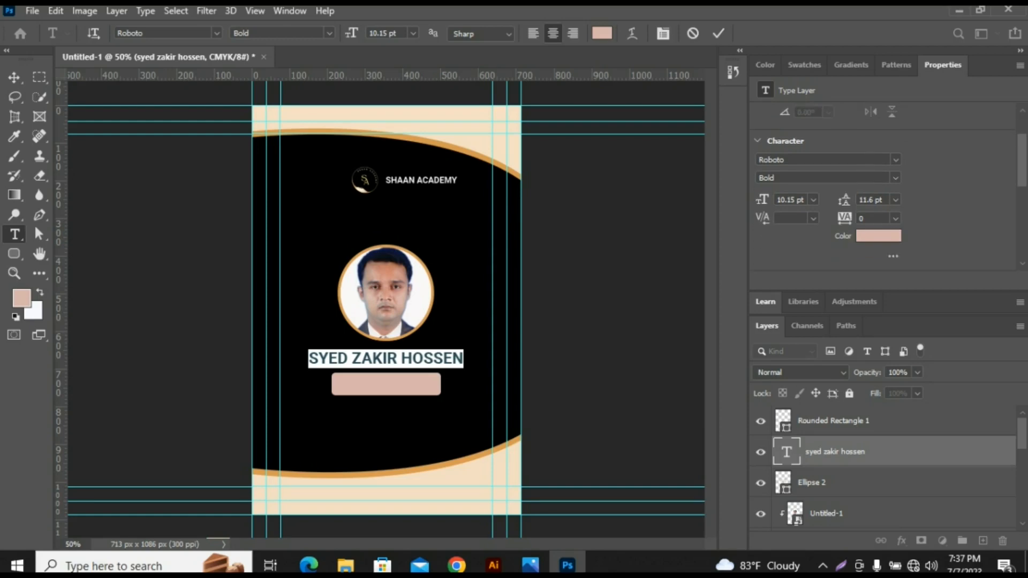
pyautogui.click(878, 236)
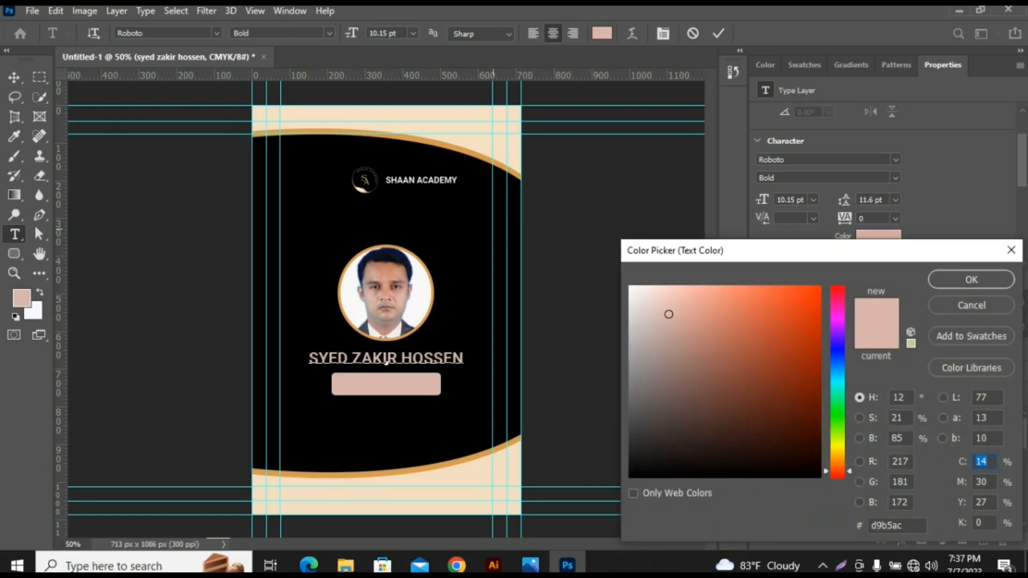
pyautogui.moveTo(669, 315); pyautogui.dragTo(630, 287)
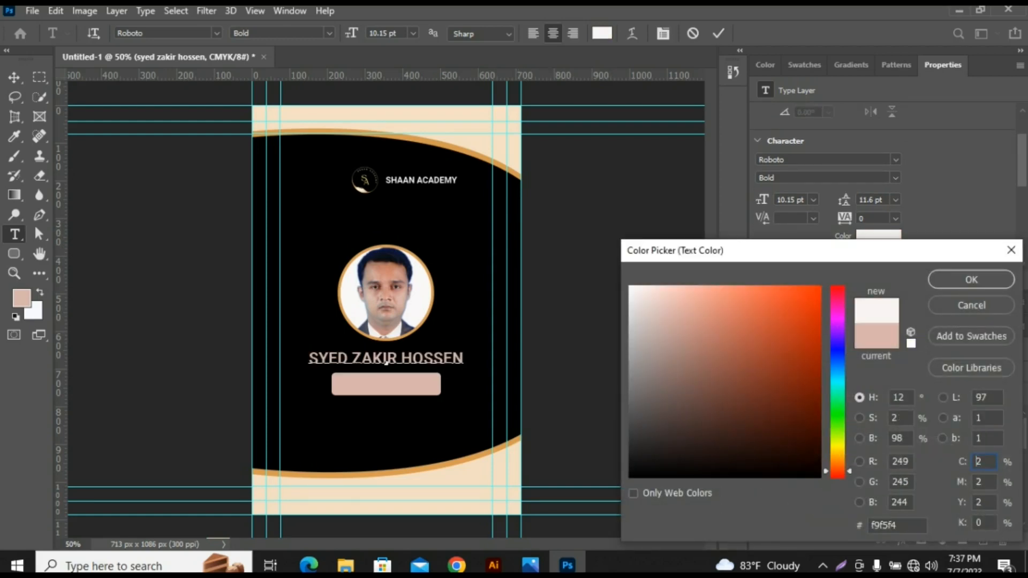
pyautogui.click(971, 279)
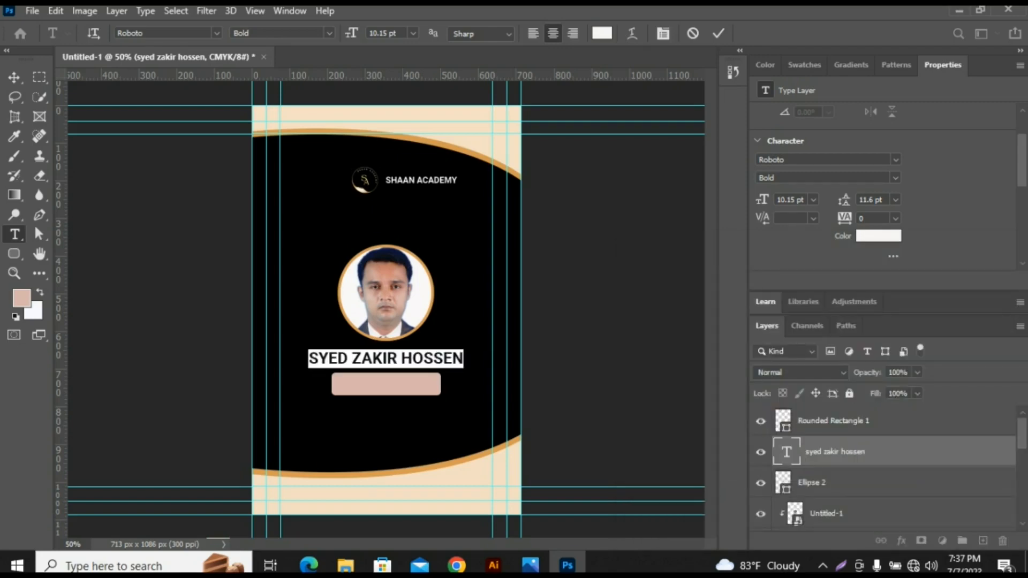
pyautogui.click(15, 78)
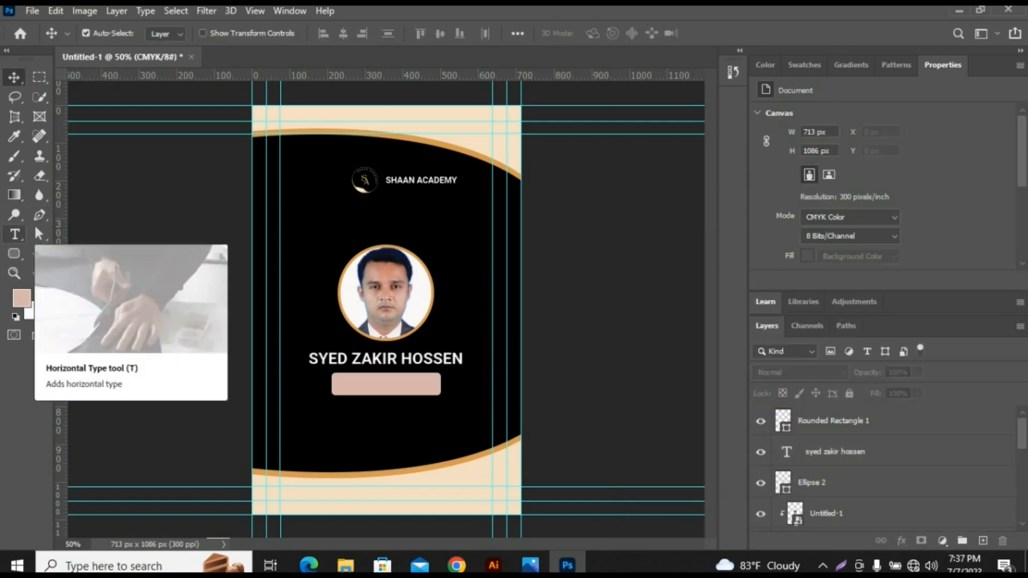
# - Add a Roboto Bold 14 pt text line "Designer" in small caps in the black area below the rounded rectangle
pyautogui.click(14, 234)
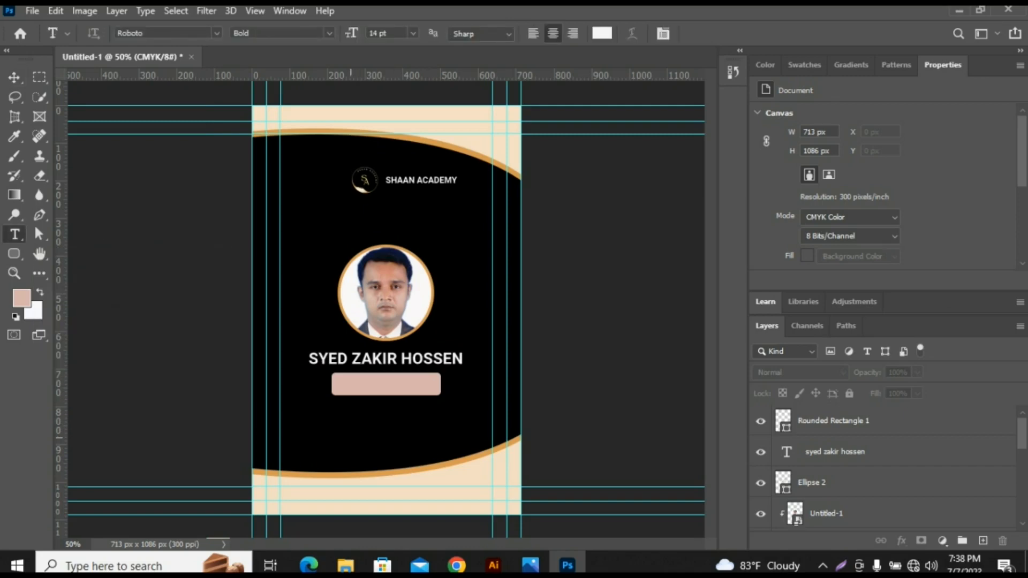
pyautogui.click(279, 436)
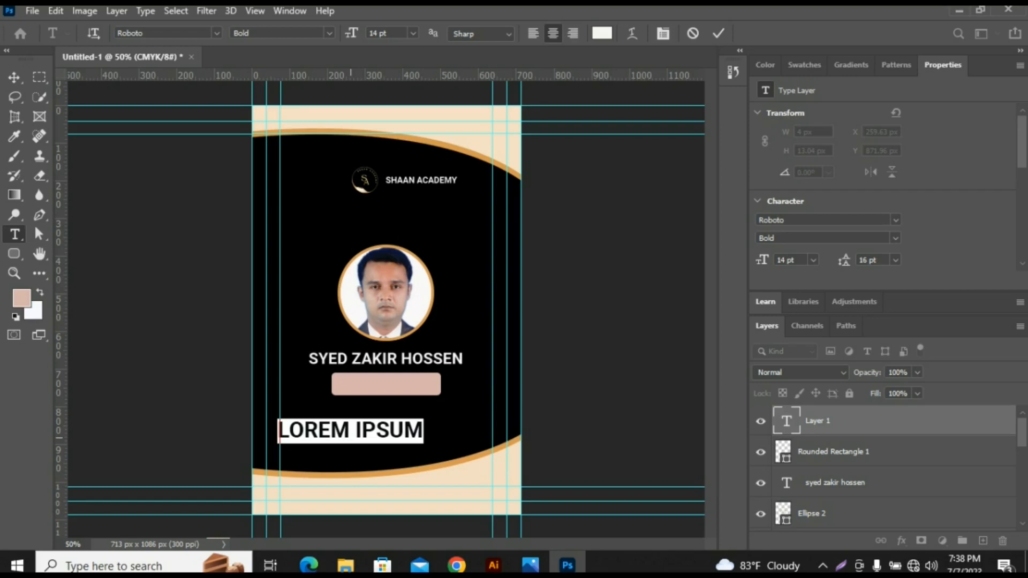
pyautogui.write('DESI')
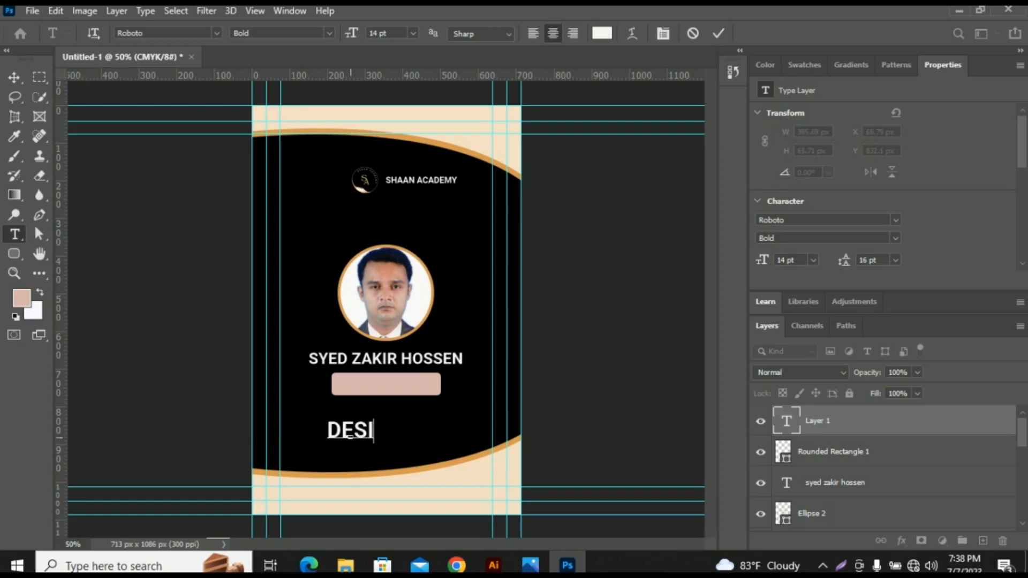
pyautogui.write('GNER')
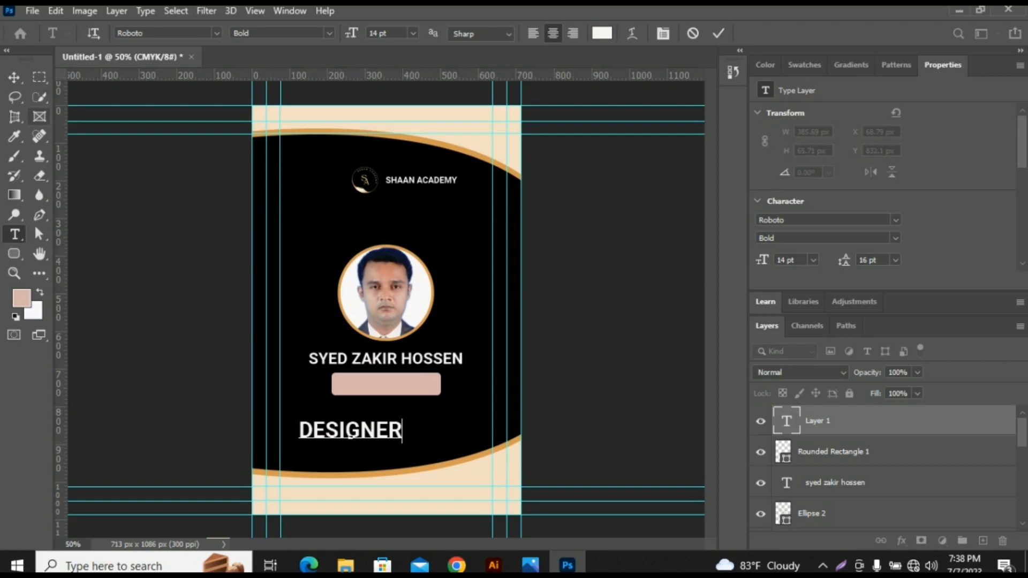
pyautogui.click(14, 76)
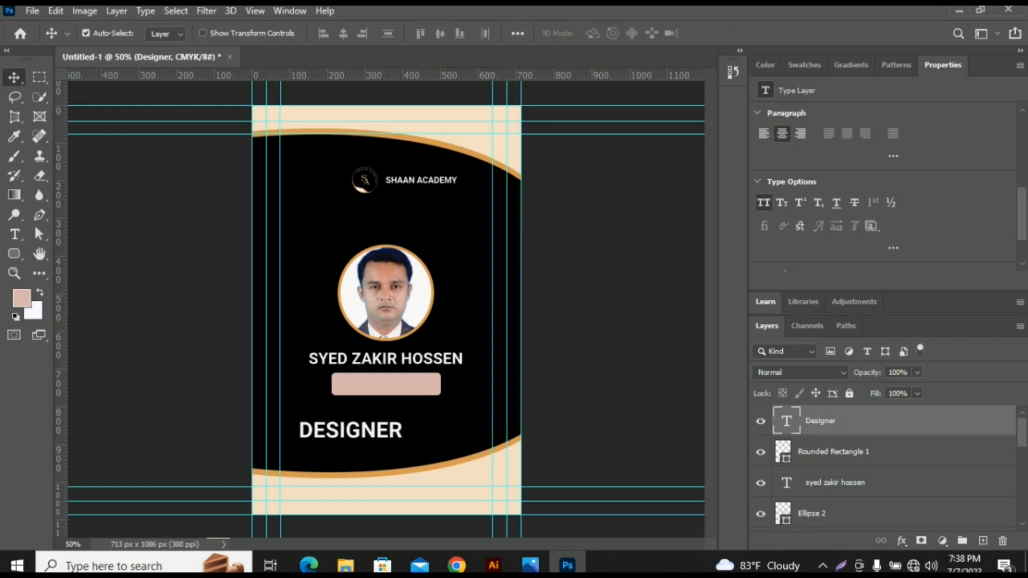
pyautogui.click(781, 202)
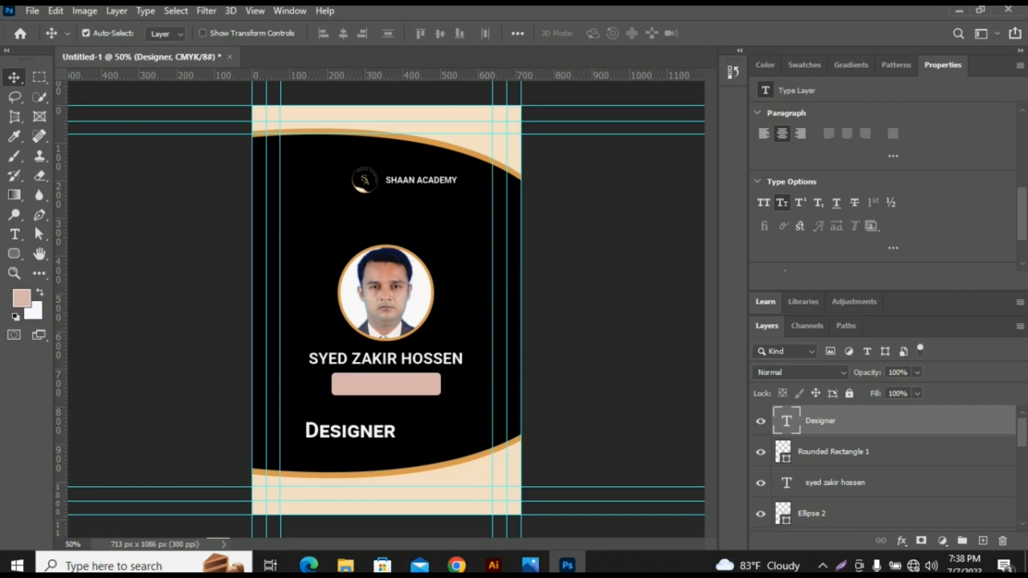
pyautogui.click(426, 436)
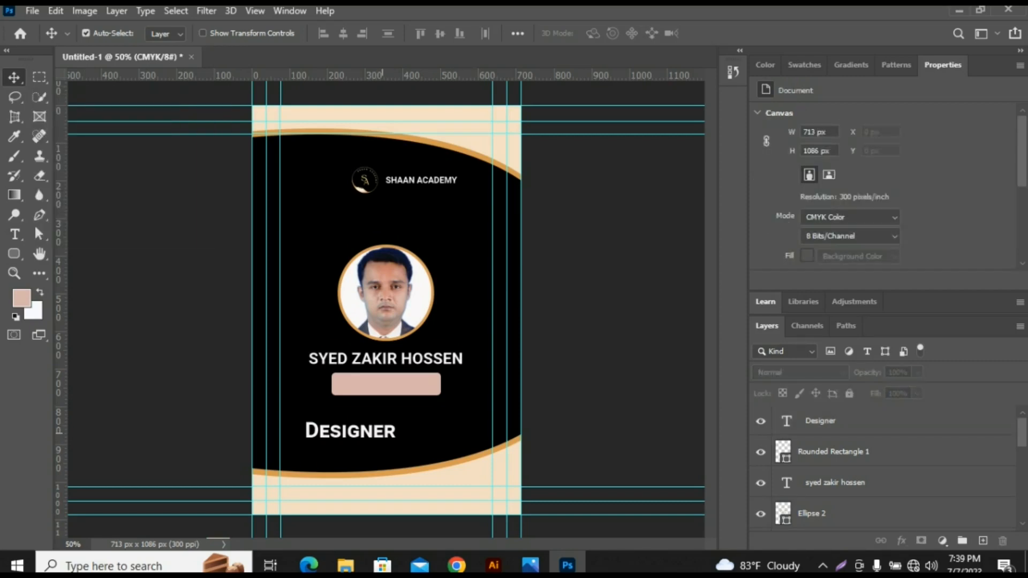
# - Move the "Designer" text onto the rounded rectangle and scale it to about 87%
pyautogui.moveTo(382, 430); pyautogui.dragTo(420, 382)
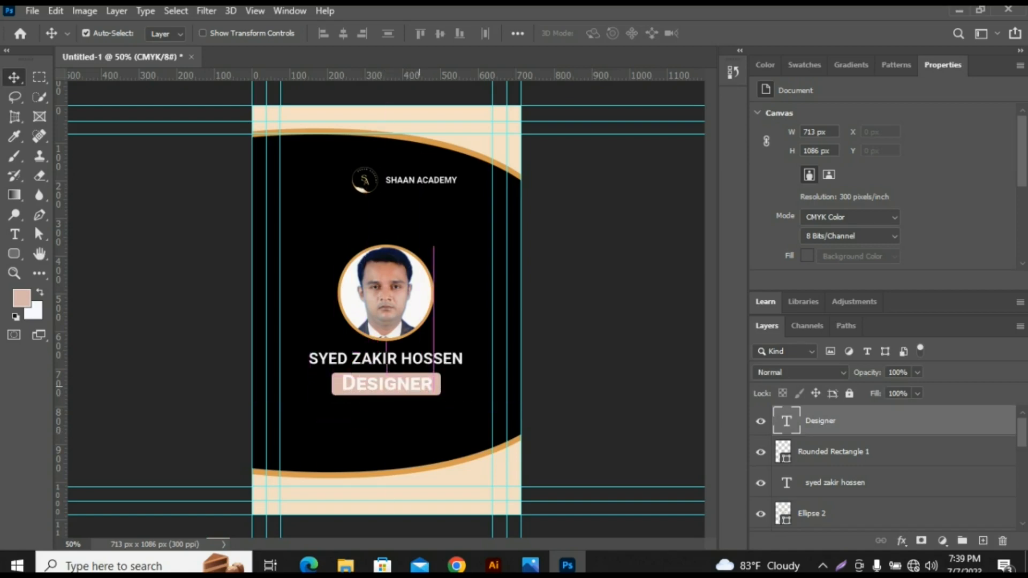
pyautogui.click(562, 374)
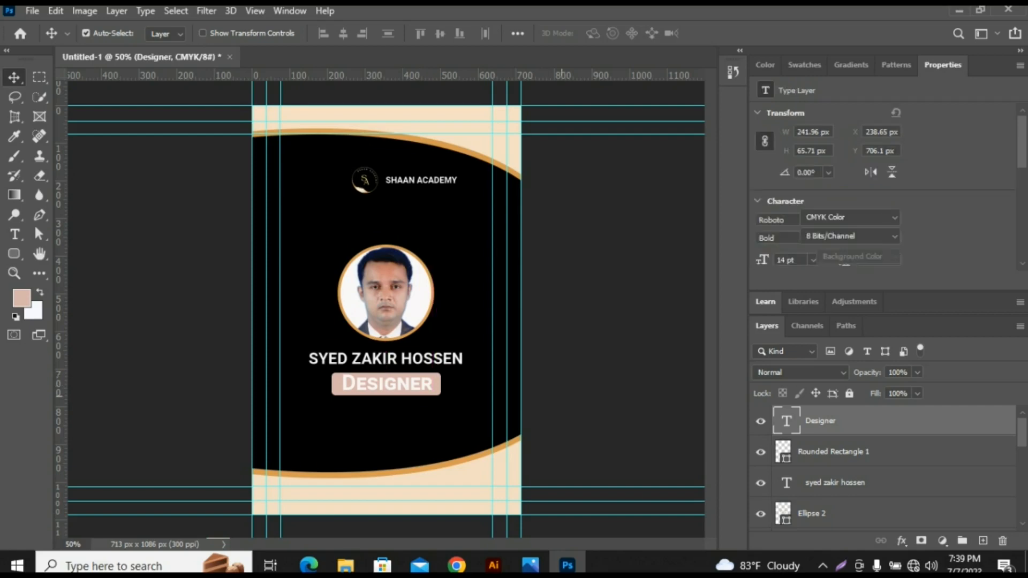
pyautogui.click(428, 387)
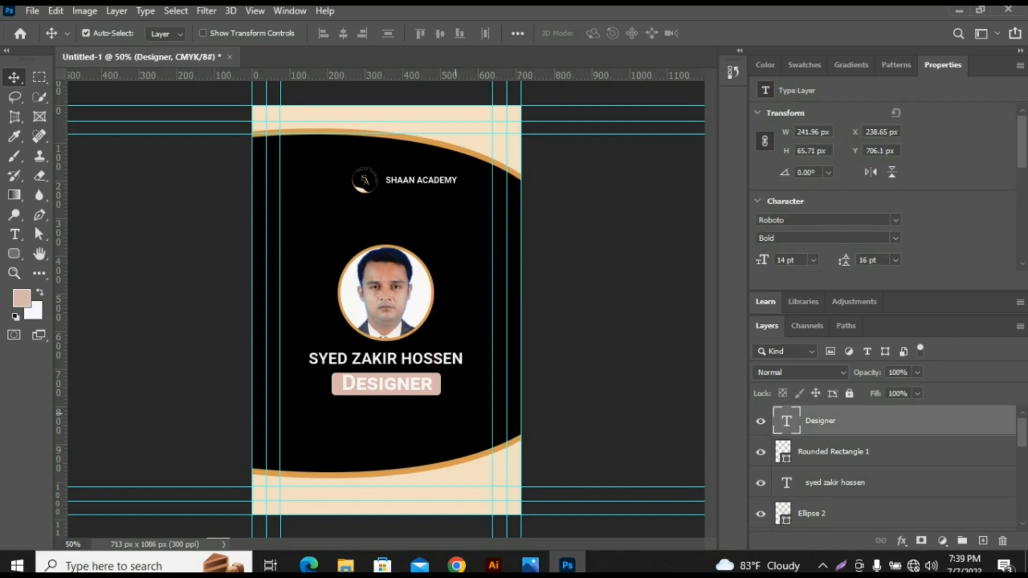
pyautogui.hotkey('ctrl', 't')
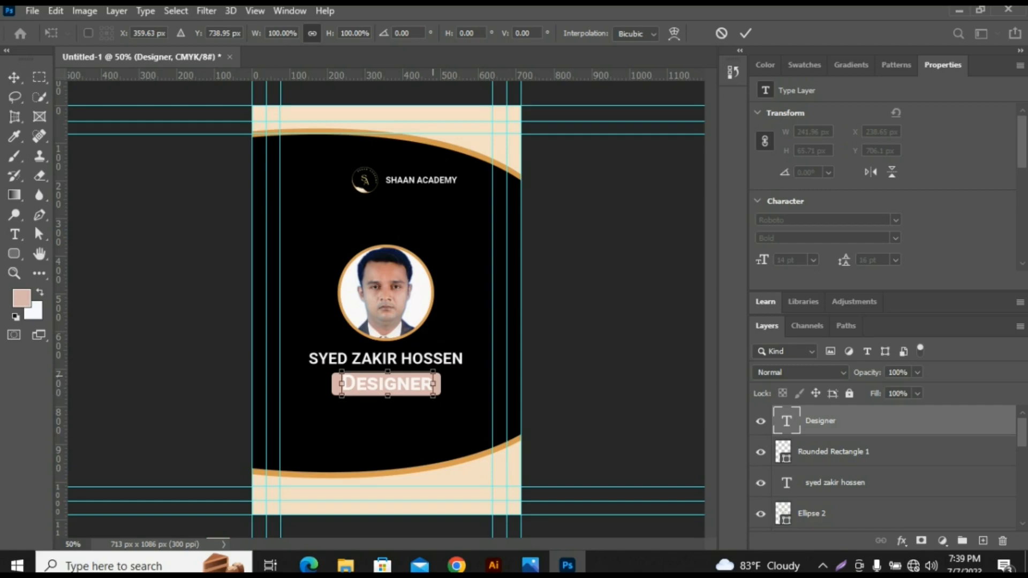
pyautogui.moveTo(432, 371)
pyautogui.mouseDown()
pyautogui.moveTo(444, 369)
pyautogui.moveTo(426, 373)
pyautogui.mouseUp()
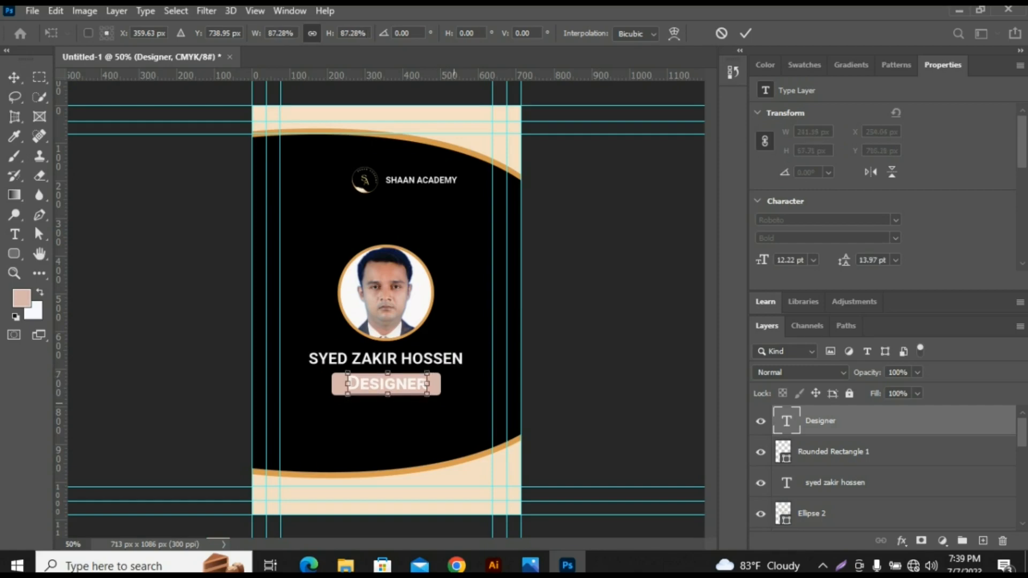
pyautogui.click(14, 77)
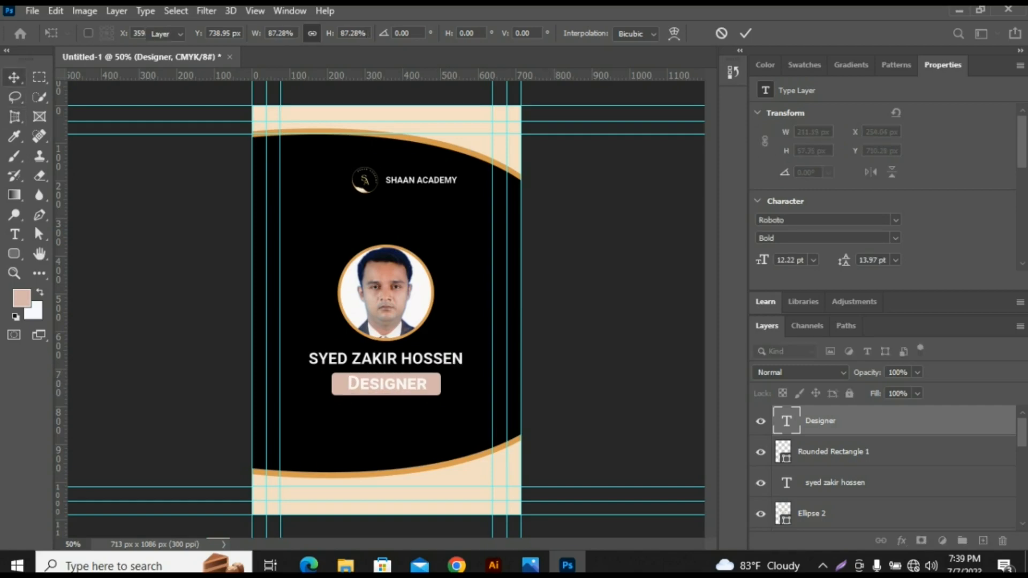
pyautogui.click(560, 388)
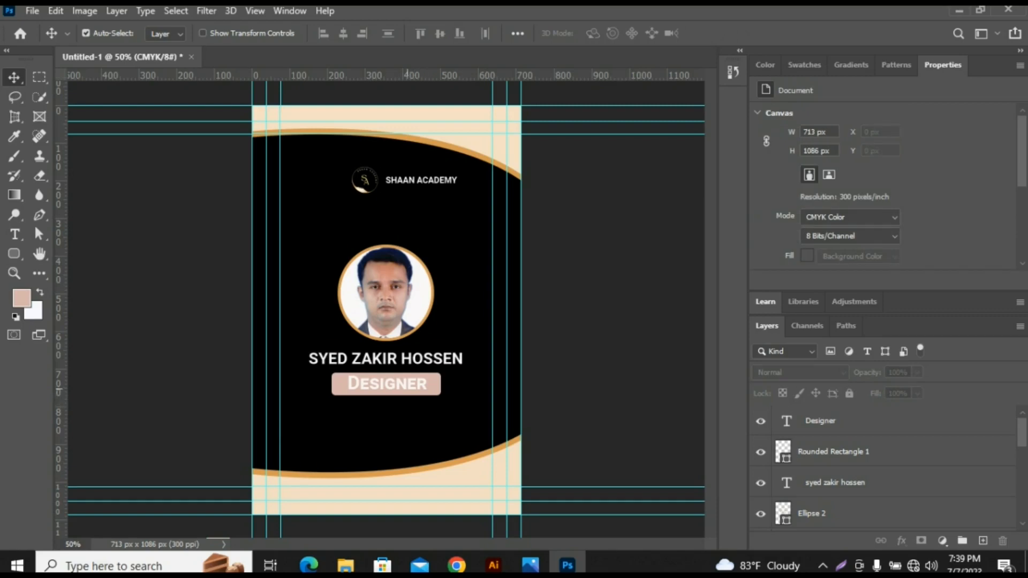
# - Nudge the "Designer" text about 8 px left and 2 px down inside the rounded rectangle
pyautogui.click(384, 388)
pyautogui.press('Left')
pyautogui.press('Left')
pyautogui.press('Left')
pyautogui.press('Left')
pyautogui.press('Left')
pyautogui.press('Left')
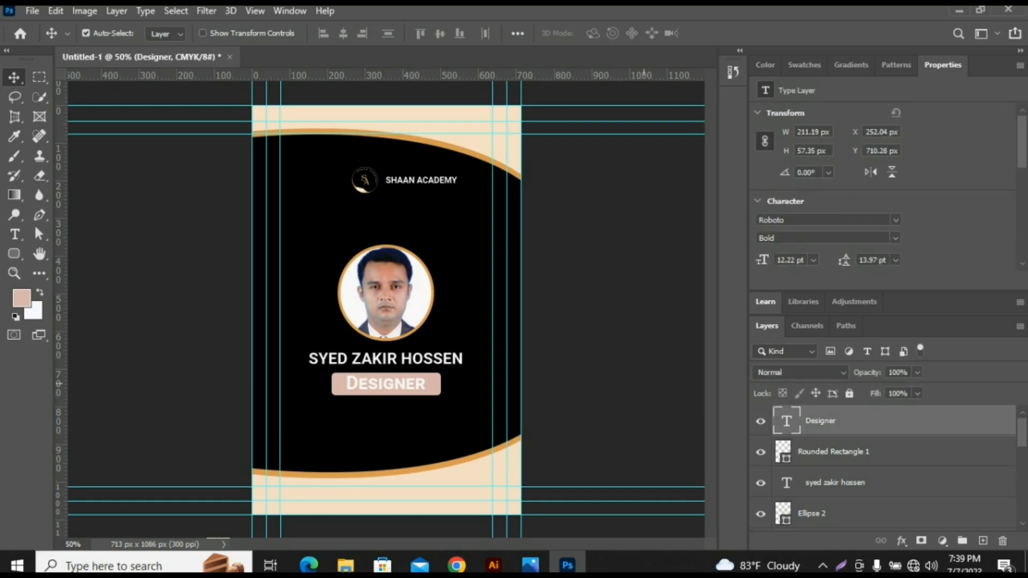
pyautogui.press('Down')
pyautogui.press('Down')
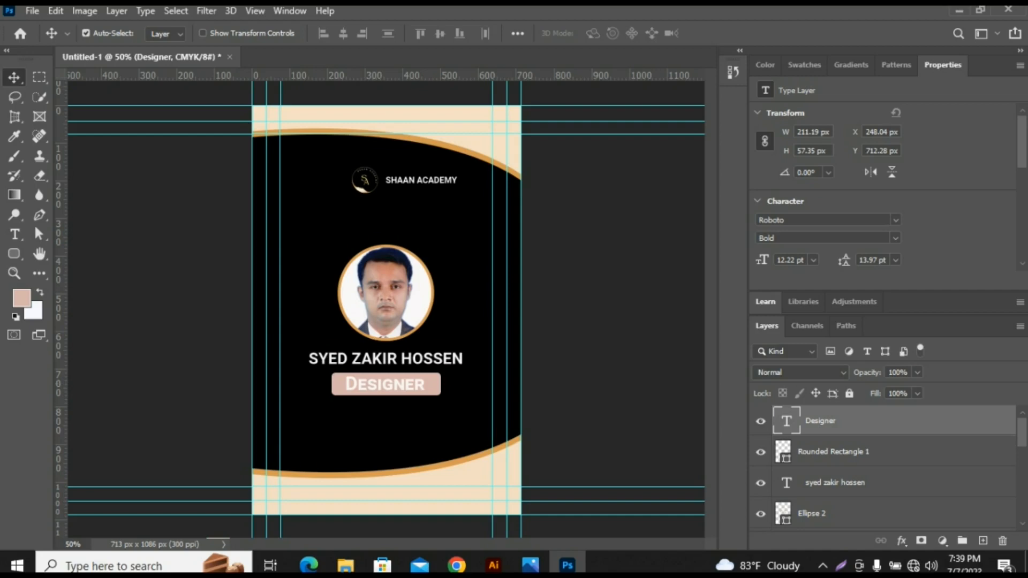
# - Recolour the "Designer" text to black, #000000, sampled from the card's background
pyautogui.doubleClick(385, 385)
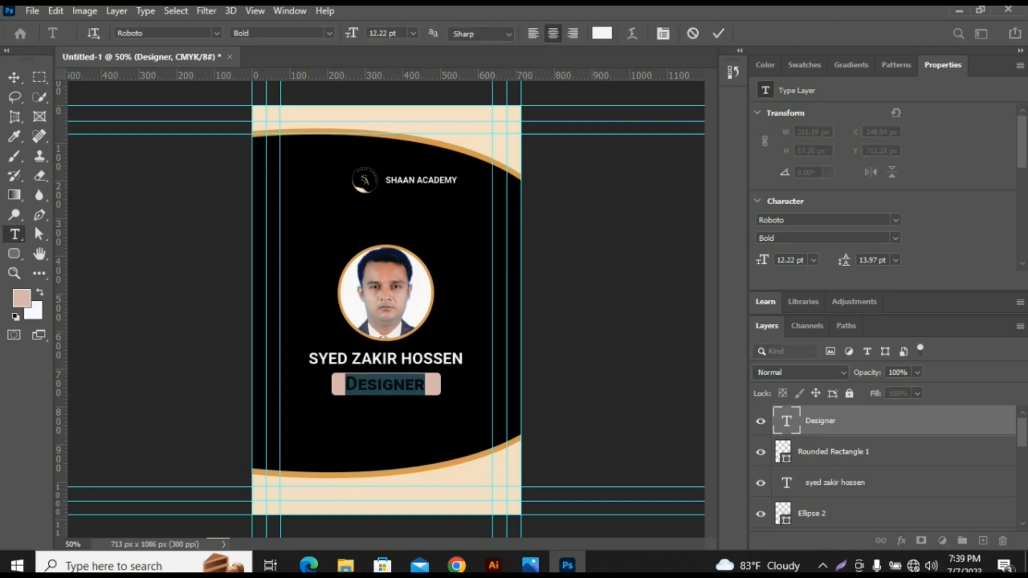
pyautogui.scroll(-3, 890, 185)
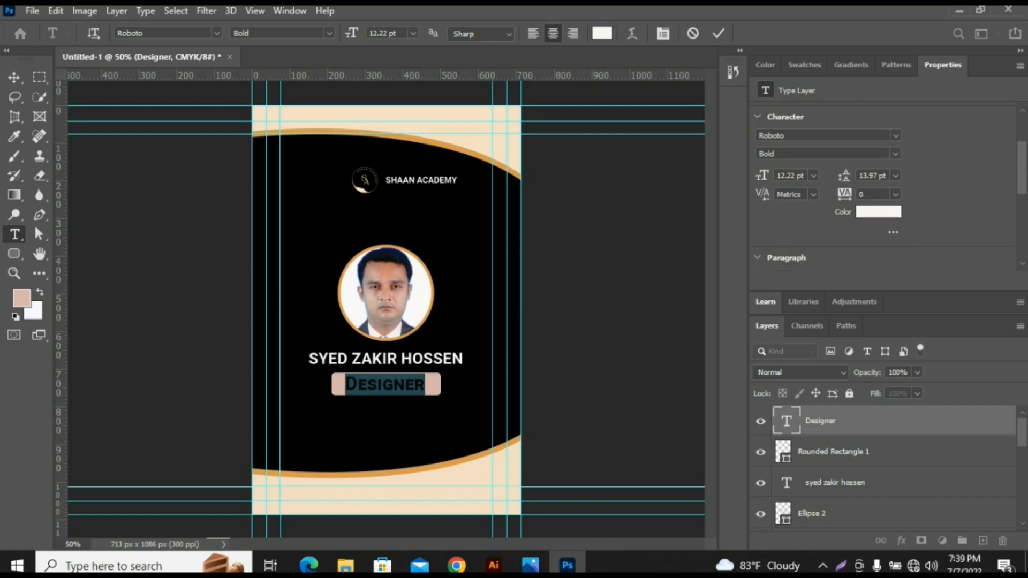
pyautogui.click(878, 211)
pyautogui.click(456, 229)
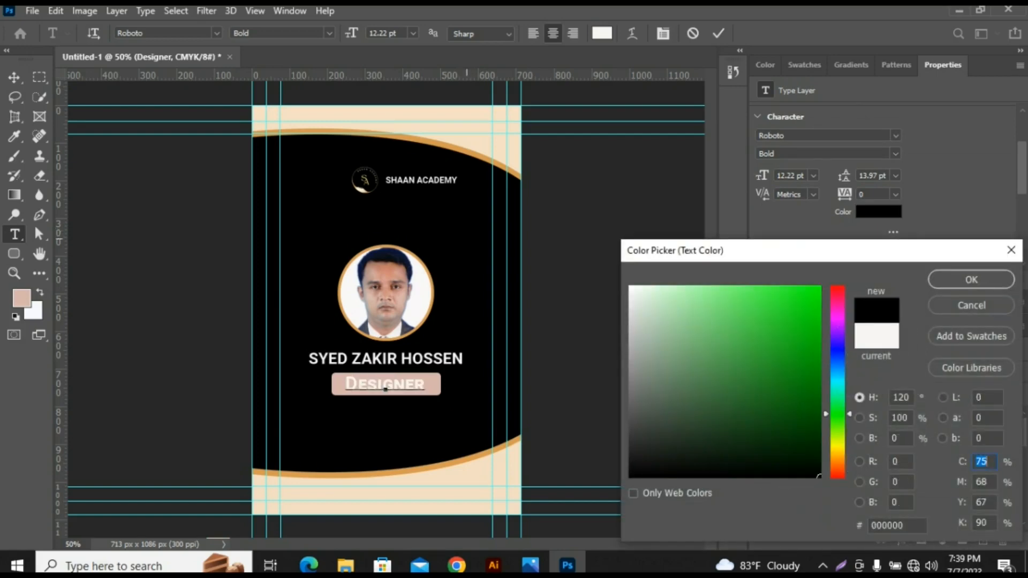
pyautogui.click(971, 280)
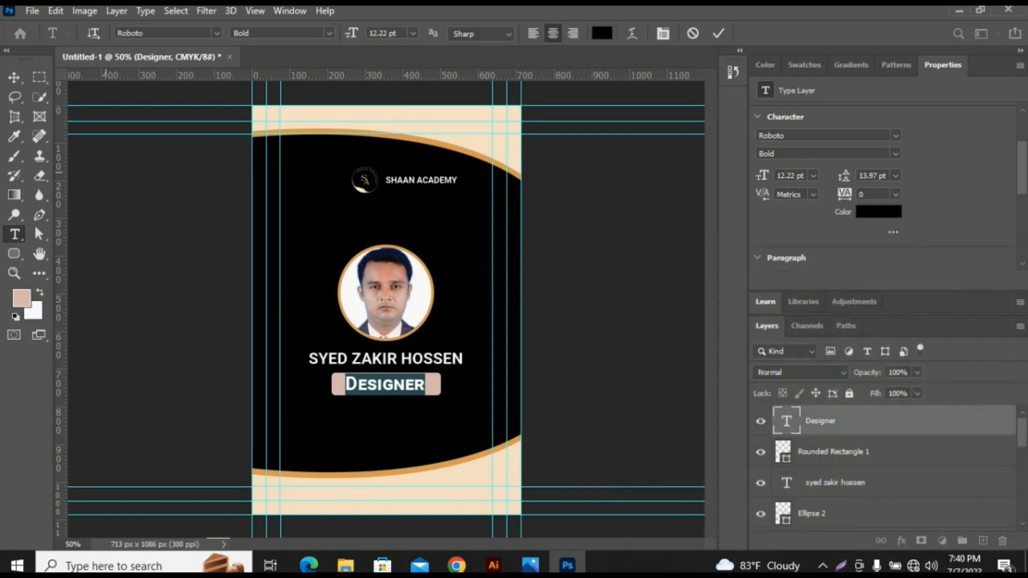
pyautogui.click(14, 78)
# - Move the ringed photo, the name and the "Designer" label together up by 34 px
pyautogui.moveTo(305, 245); pyautogui.dragTo(421, 350)
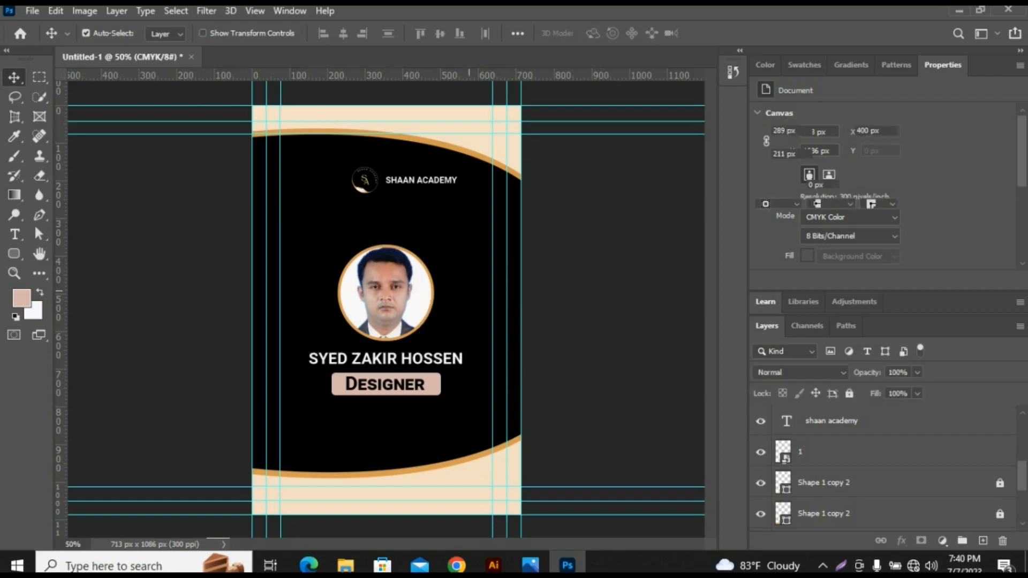
pyautogui.moveTo(410, 268); pyautogui.dragTo(410, 255)
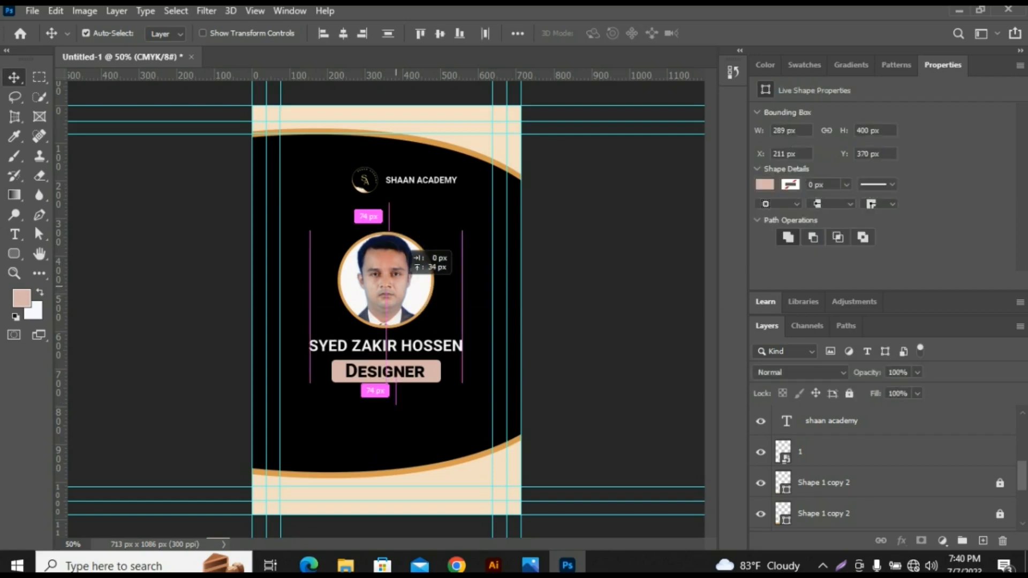
# - Add a black Roboto Bold 14 pt text line with "ID:" and the cardholder's ID number in the lower cream band
pyautogui.press('t')
pyautogui.click(275, 498)
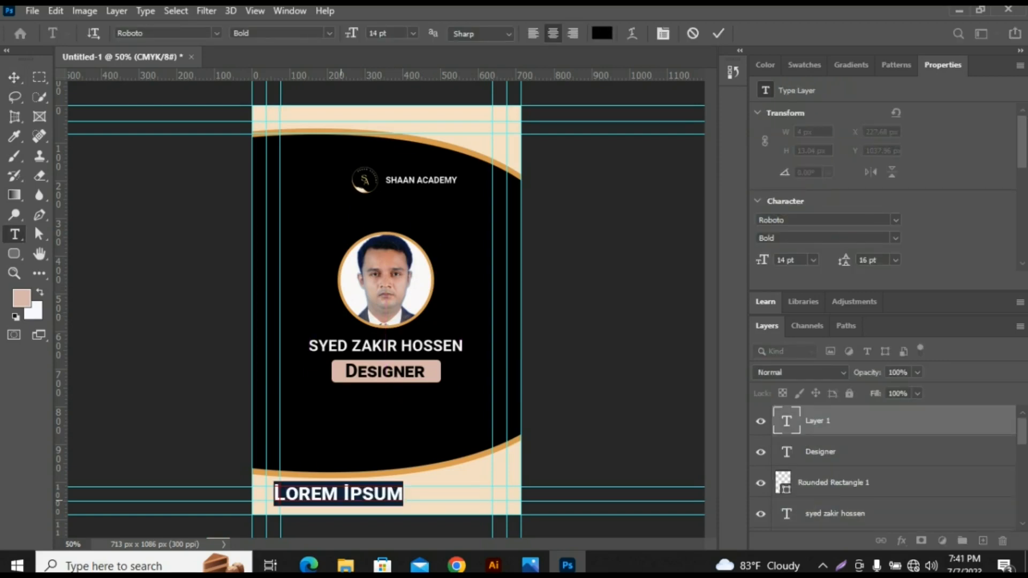
pyautogui.write('ID')
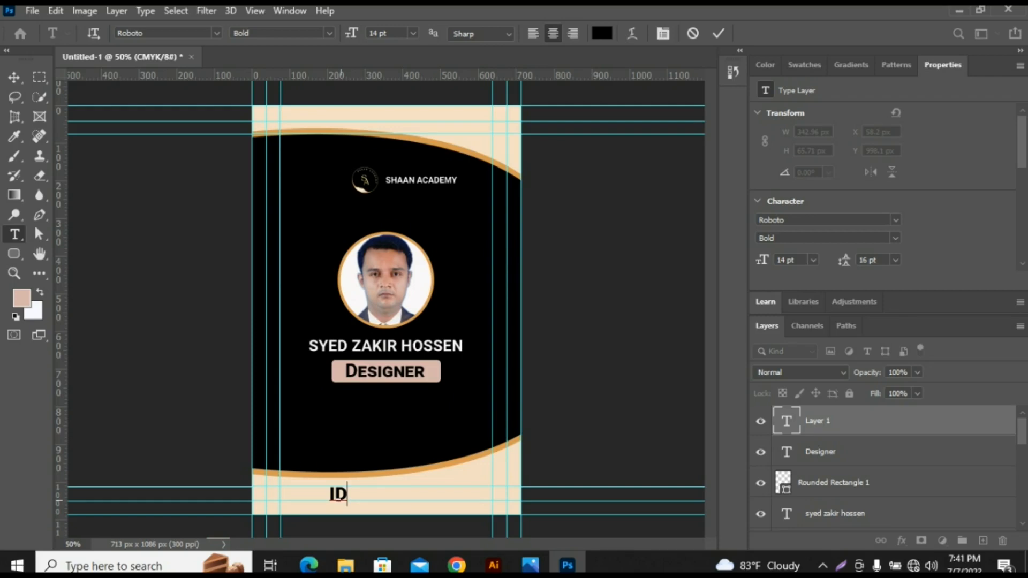
pyautogui.write(': 1')
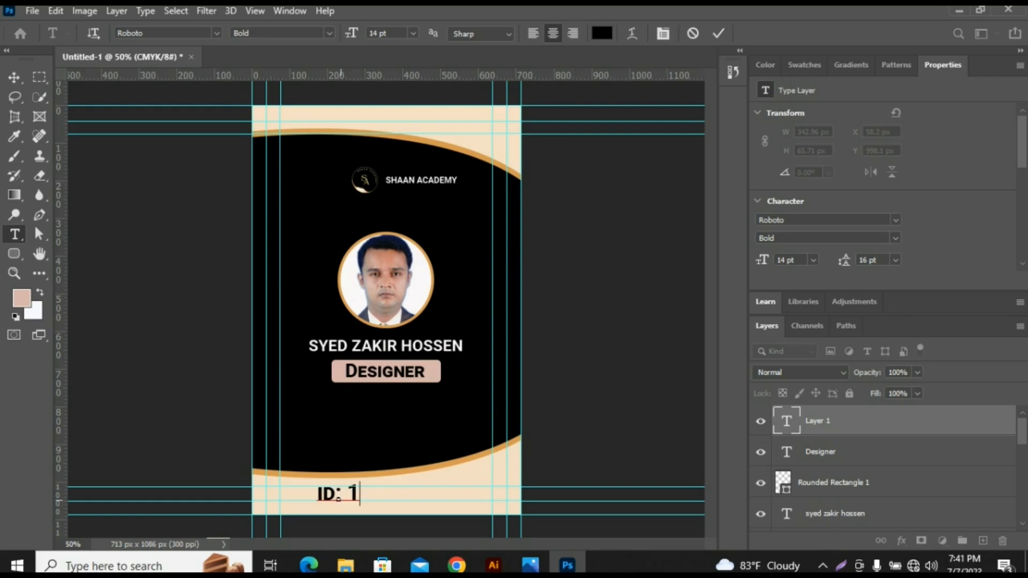
pyautogui.press('BackSpace')
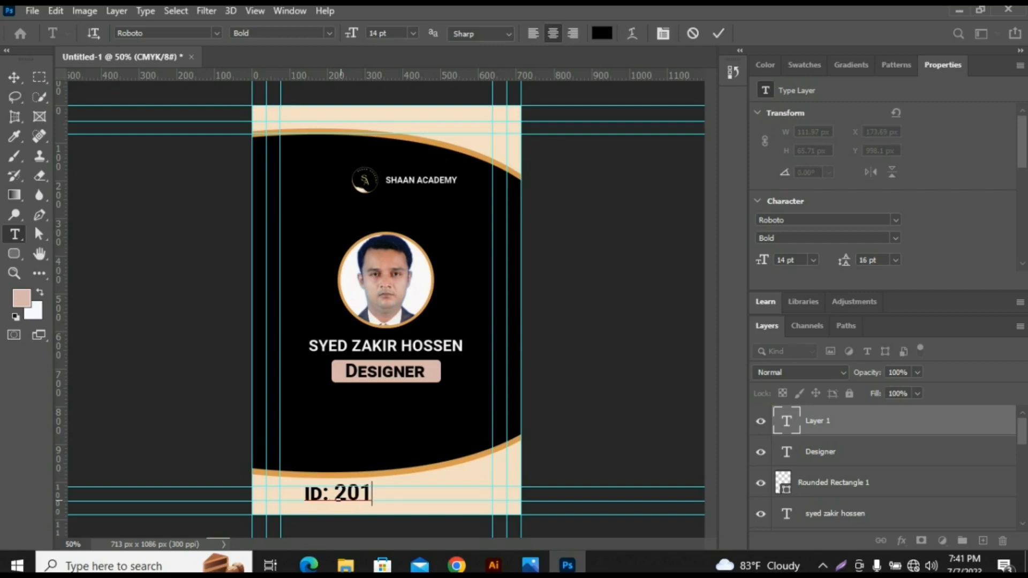
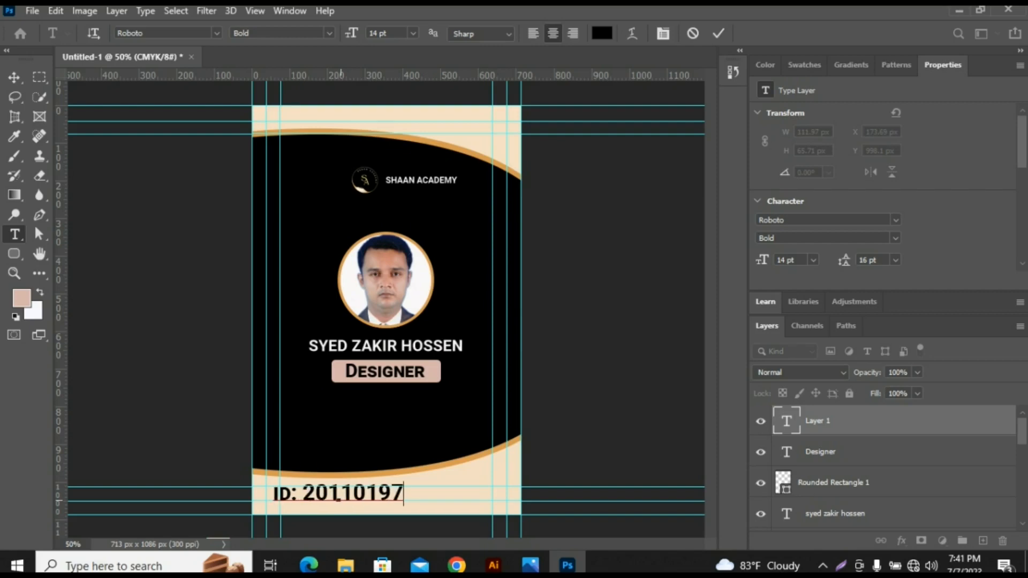
pyautogui.click(15, 77)
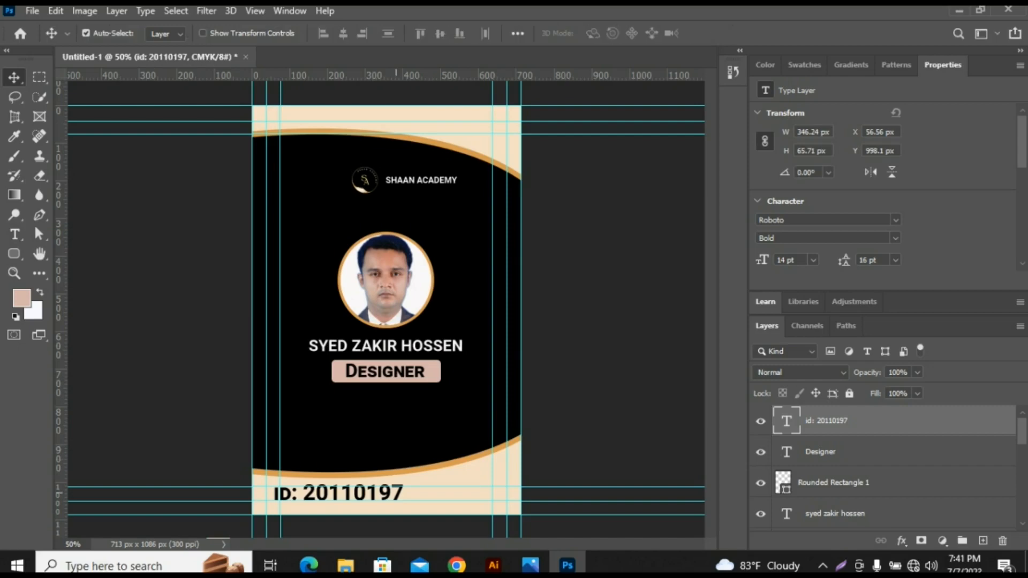
# - Scale the ID text to 65.17% and move it from the lower cream band up into the black area below "Designer"
pyautogui.hotkey('ctrl', 't')
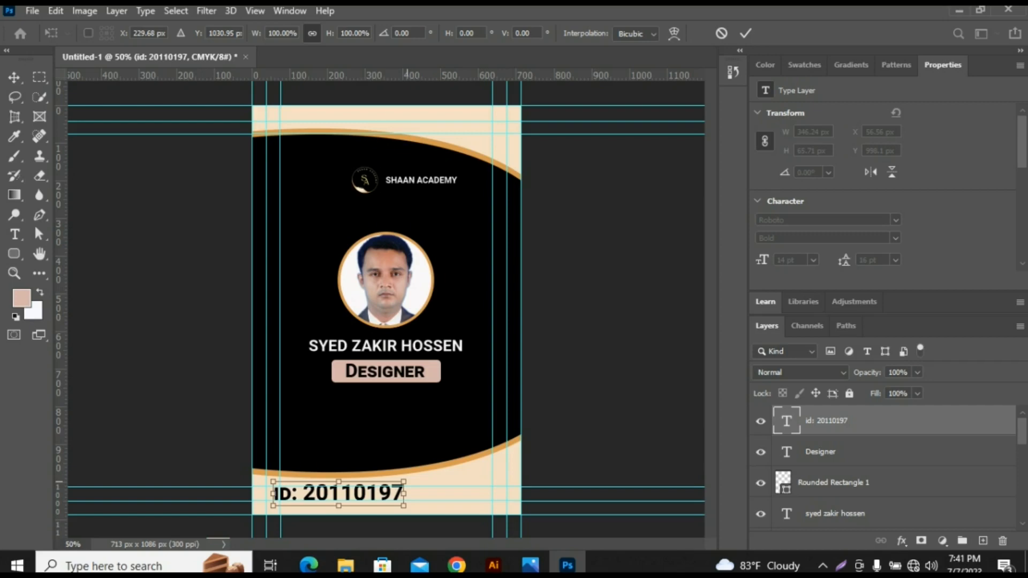
pyautogui.moveTo(404, 482); pyautogui.dragTo(381, 485)
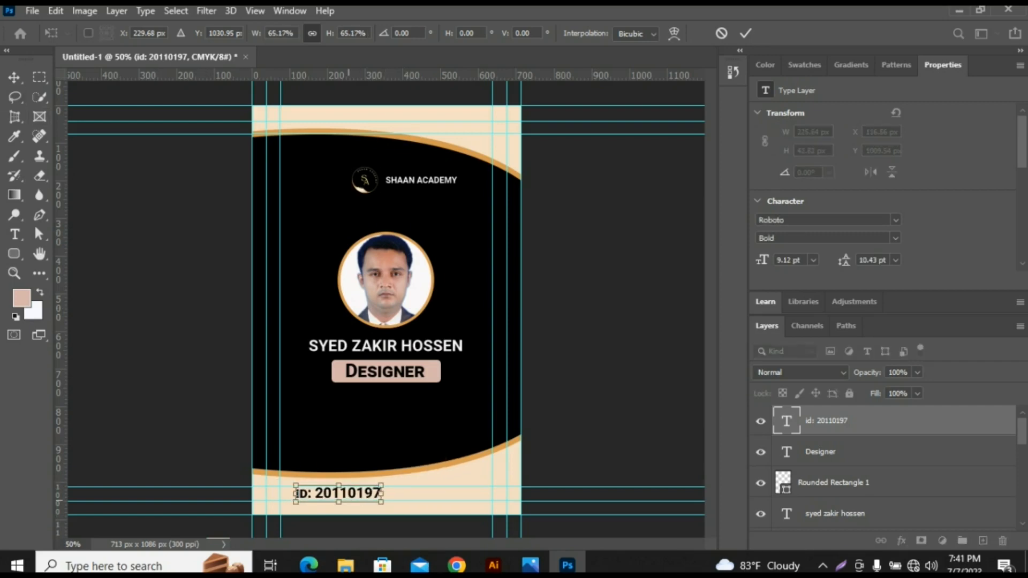
pyautogui.moveTo(297, 492); pyautogui.dragTo(336, 438)
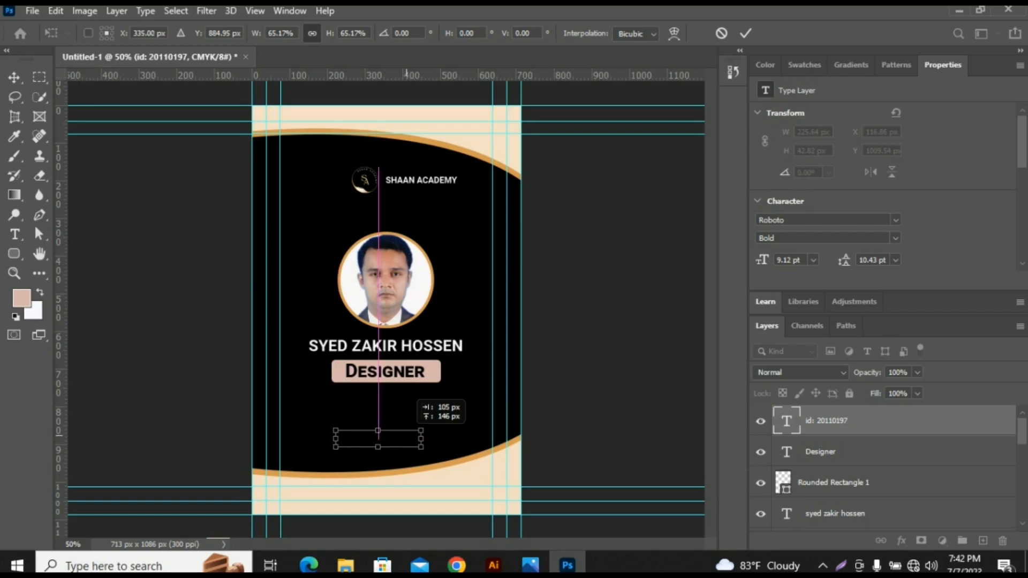
pyautogui.moveTo(337, 438); pyautogui.dragTo(339, 439)
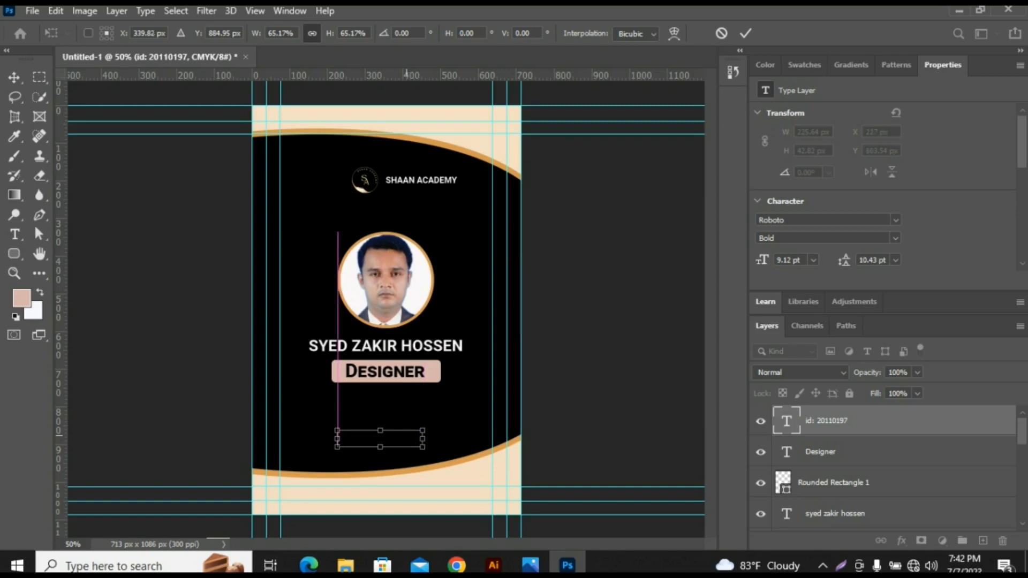
pyautogui.press('Return')
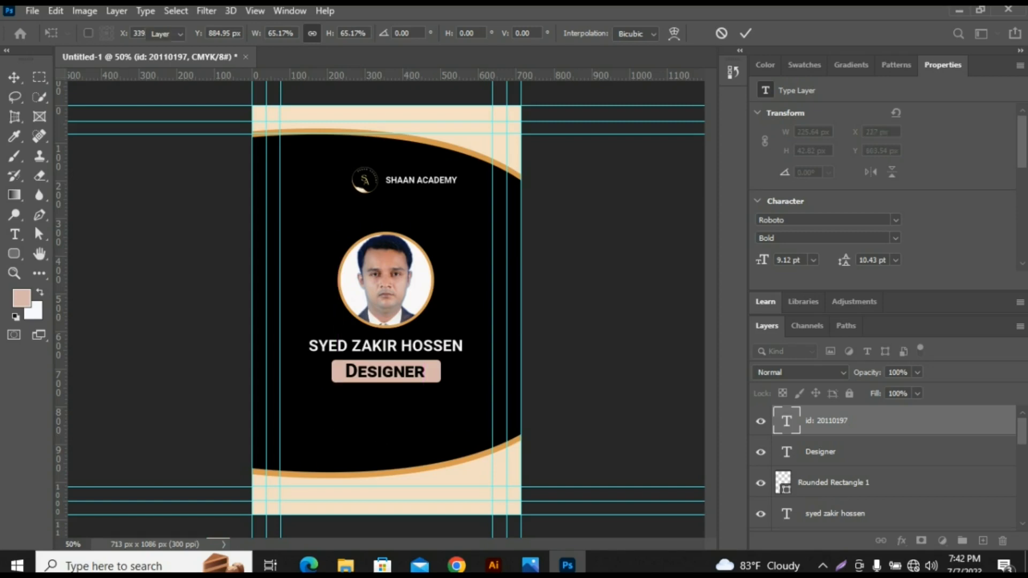
# - Recolour the ID text to light grey, #e9e6e6, sampled from the cardholder's name
pyautogui.doubleClick(786, 422)
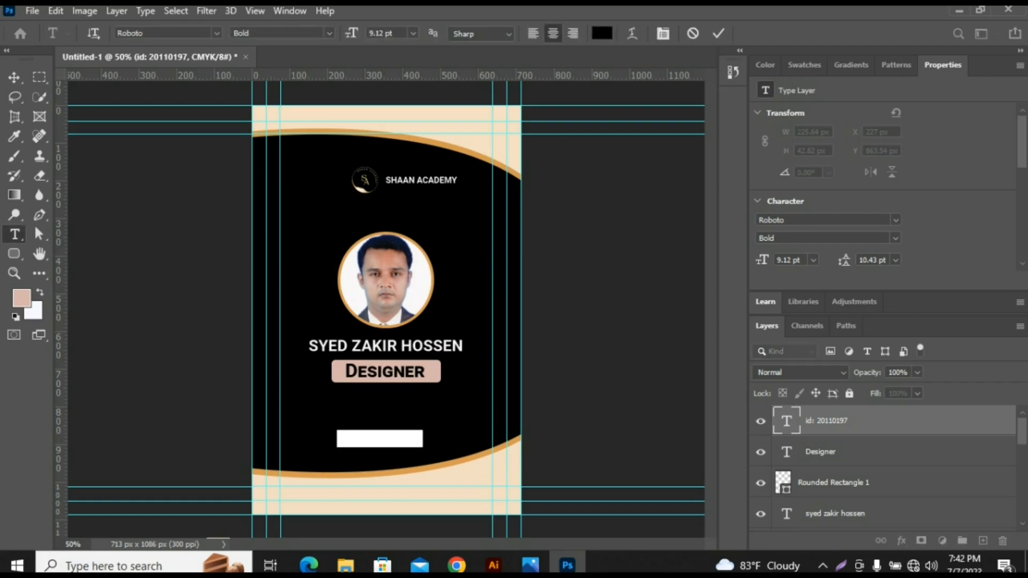
pyautogui.scroll(-3, 883, 188)
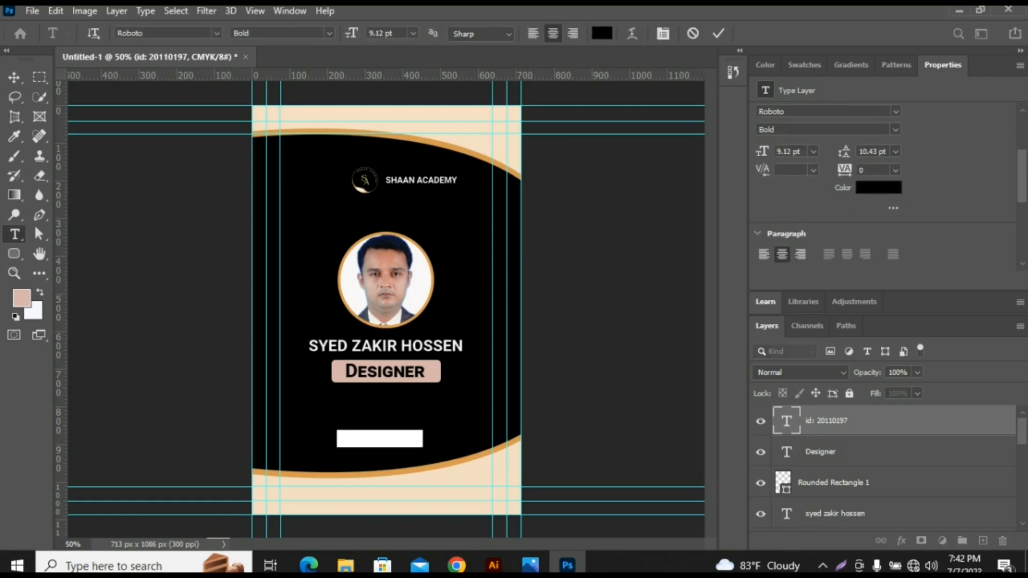
pyautogui.press('BackSpace')
pyautogui.click(878, 188)
pyautogui.click(459, 347)
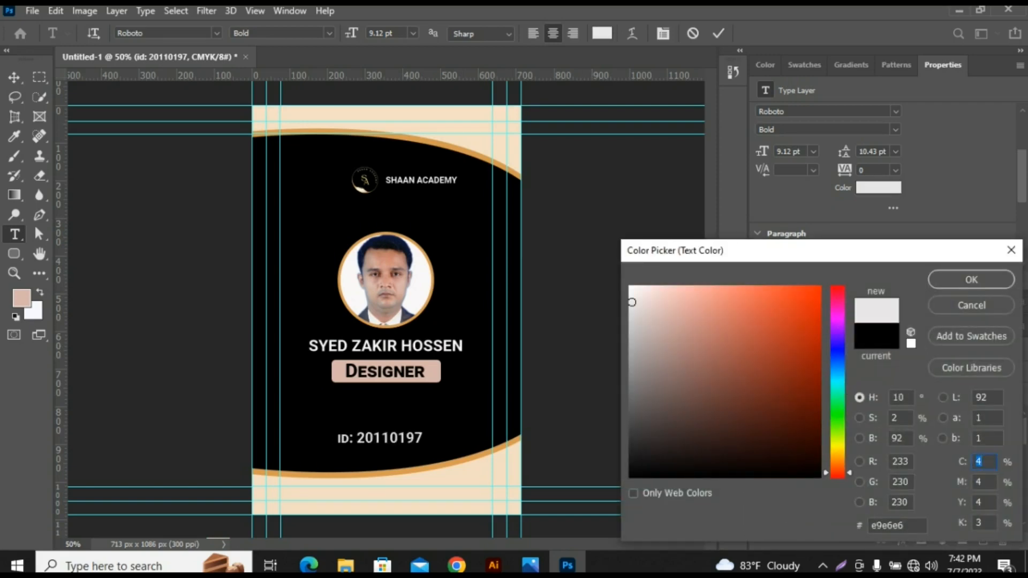
pyautogui.press('Return')
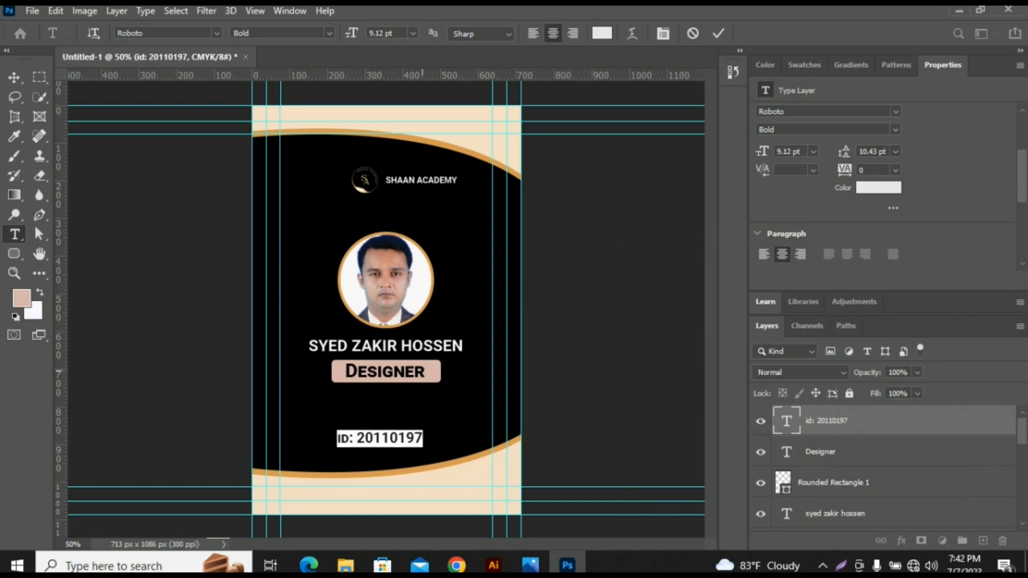
pyautogui.click(15, 78)
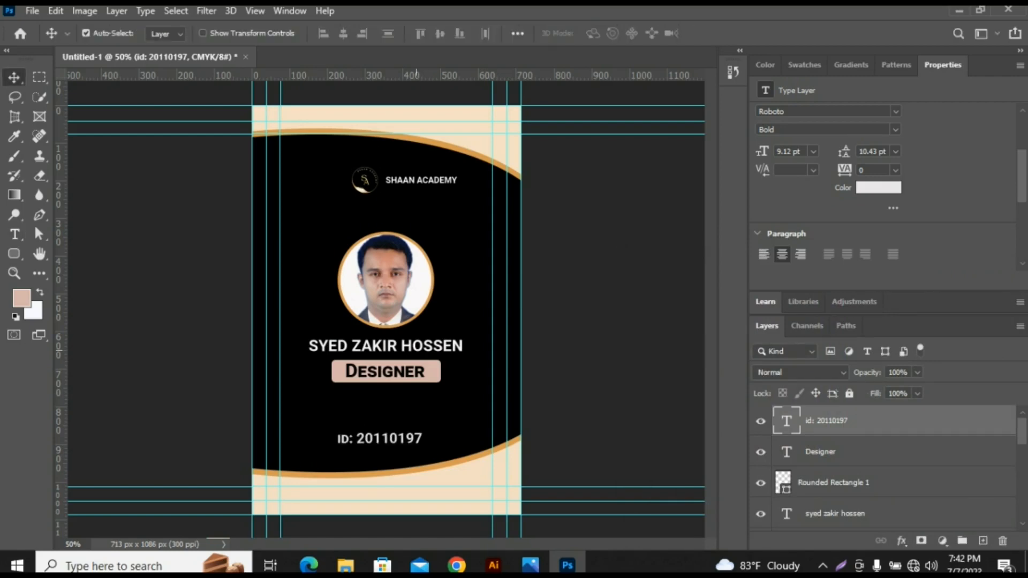
# - Change the ID line's prefix to uppercase "ID:" and shift the line slightly upward
pyautogui.doubleClick(380, 439)
pyautogui.click(380, 441)
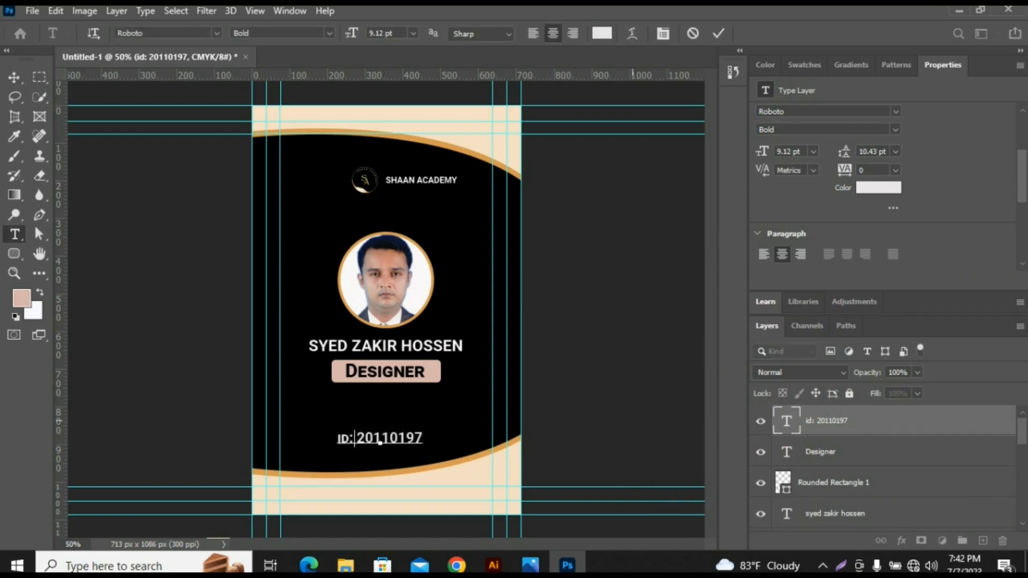
pyautogui.click(14, 78)
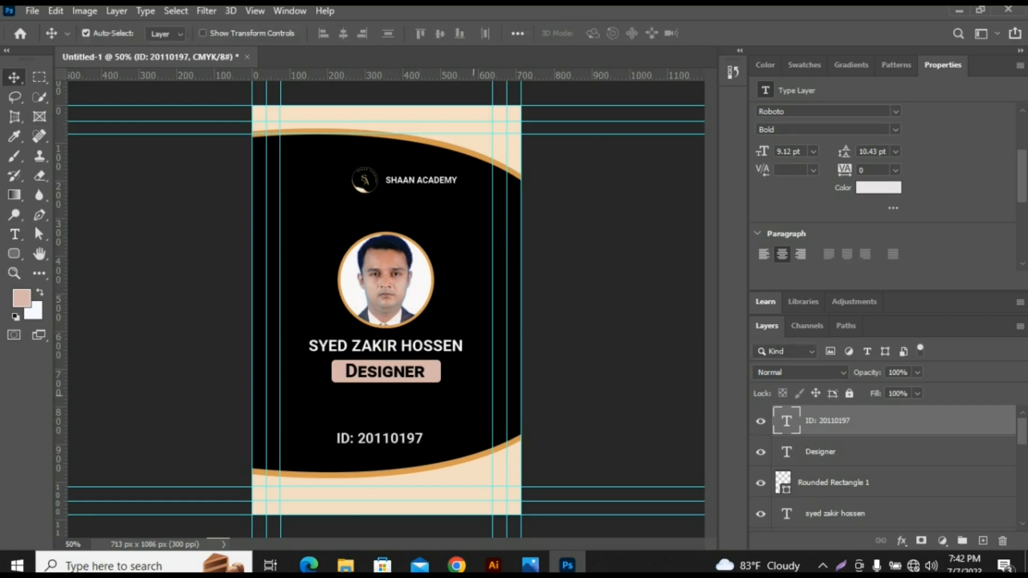
pyautogui.moveTo(409, 438); pyautogui.dragTo(410, 429)
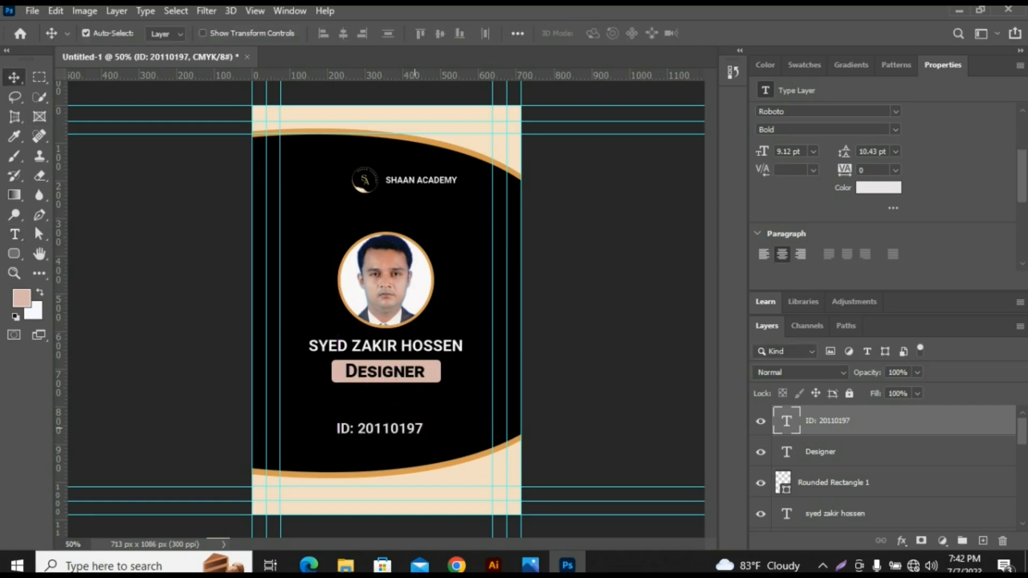
# - Scale the ID line down to 6.99 pt and centre it directly beneath the "Designer" label
pyautogui.hotkey('ctrl', 't')
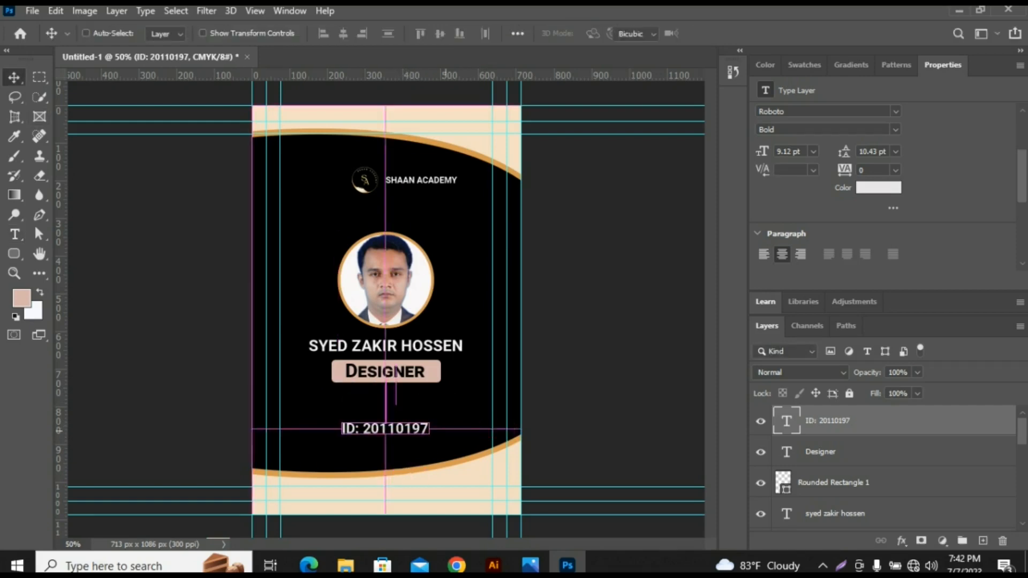
pyautogui.moveTo(428, 418); pyautogui.dragTo(407, 394)
pyautogui.press('Return')
pyautogui.click(618, 373)
pyautogui.click(595, 361)
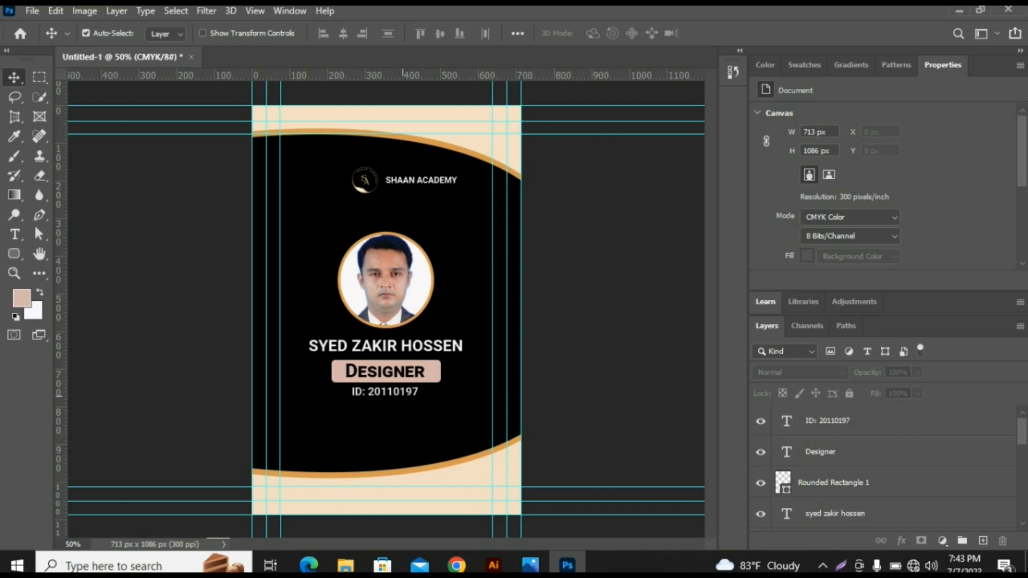
# - Recolour the ID line with the pinkish tone sampled from the "Designer" rounded rectangle
pyautogui.click(403, 393)
pyautogui.scroll(-2, 877, 246)
pyautogui.click(876, 247)
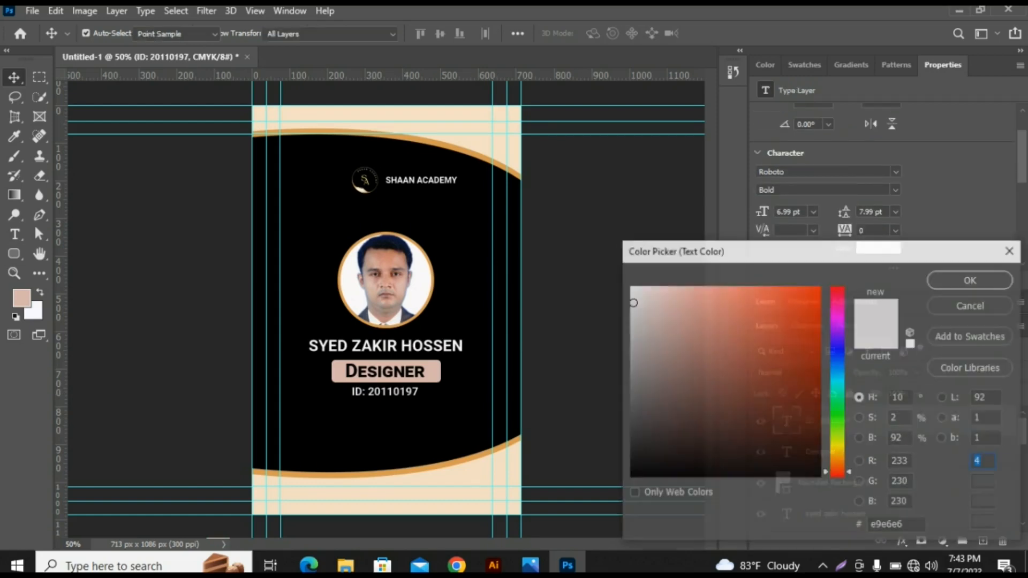
pyautogui.click(433, 374)
pyautogui.click(970, 280)
# - Nudge the "Designer" text, its rounded rectangle and the ID line together up by about 10 px
pyautogui.click(622, 508)
pyautogui.moveTo(622, 509); pyautogui.dragTo(405, 367)
pyautogui.press('Up')
pyautogui.press('Up')
pyautogui.press('Up')
pyautogui.press('Up')
pyautogui.press('Up')
pyautogui.press('Up')
pyautogui.press('Up')
pyautogui.press('Up')
pyautogui.press('Up')
pyautogui.press('Up')
pyautogui.press('Up')
pyautogui.press('Down')
pyautogui.press('Down')
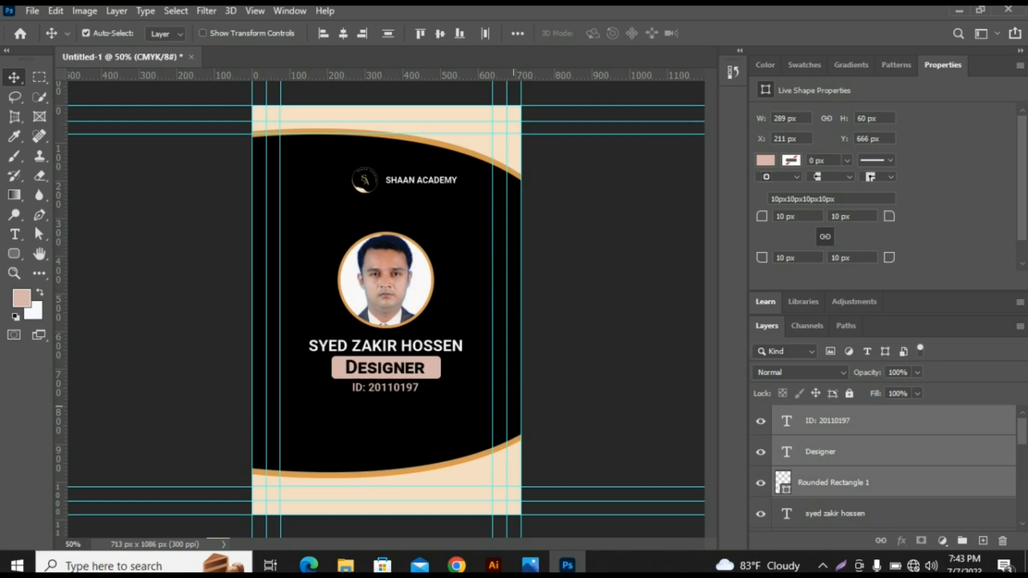
pyautogui.click(604, 382)
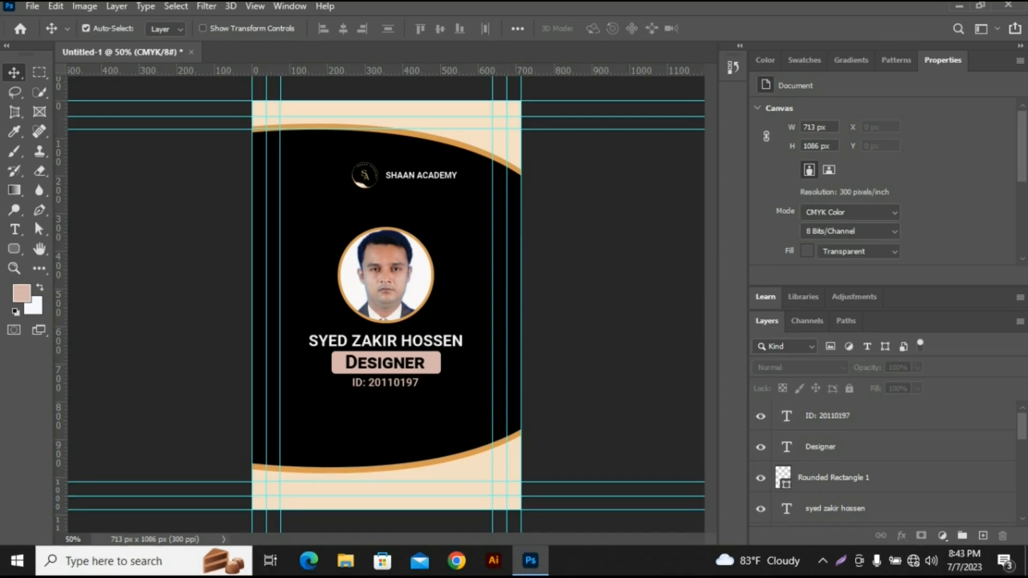
# - Select every layer of the card, from the ID line down to the black background, and group them
pyautogui.press('ctrl')
pyautogui.keyDown('ctrl'); pyautogui.click(385, 383); pyautogui.keyUp('ctrl')
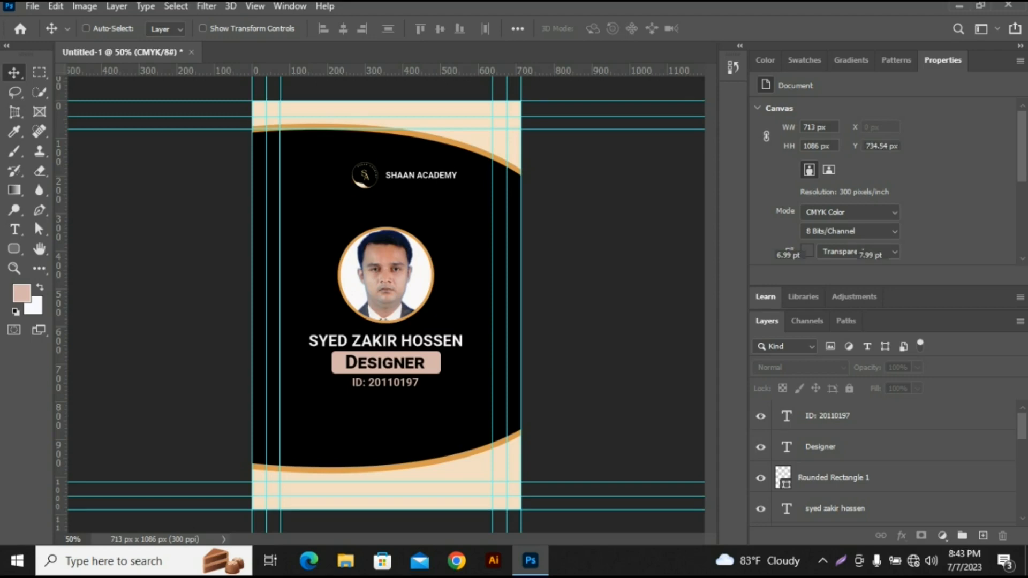
pyautogui.keyDown('shift'); pyautogui.click(820, 447); pyautogui.keyUp('shift')
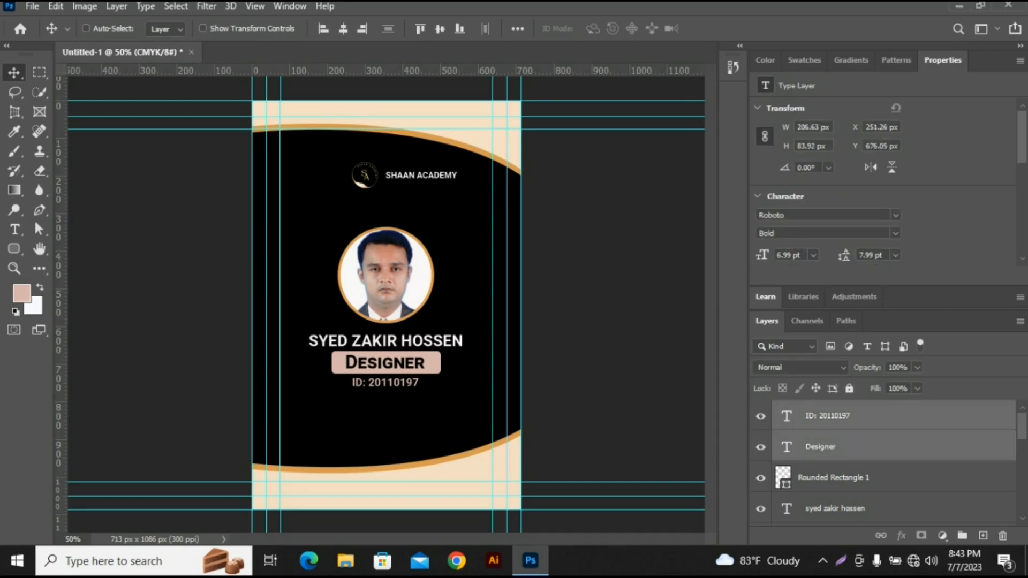
pyautogui.keyDown('ctrl'); pyautogui.keyDown('shift'); pyautogui.click(432, 364); pyautogui.keyUp('shift'); pyautogui.keyUp('ctrl')
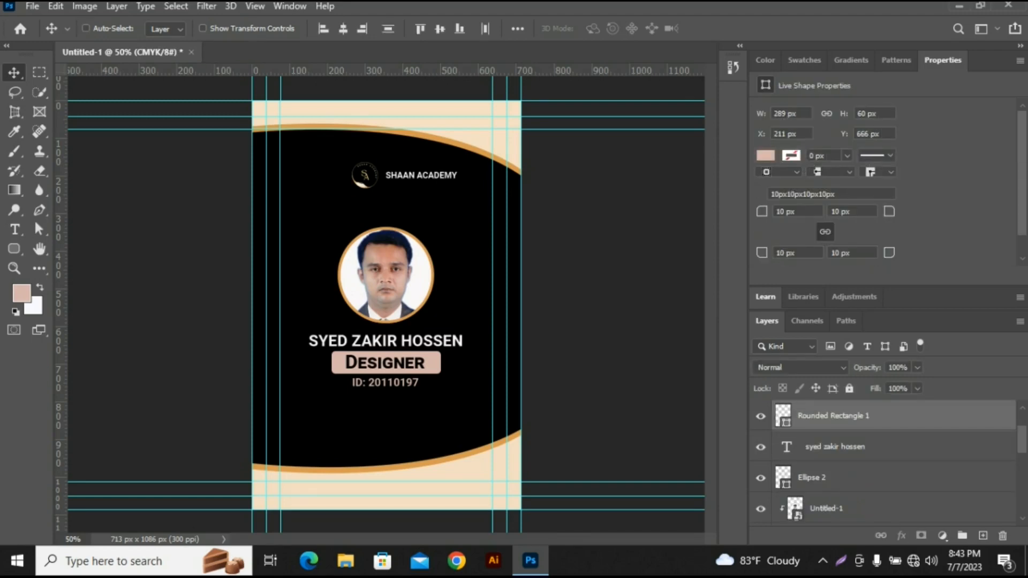
pyautogui.keyDown('ctrl'); pyautogui.keyDown('shift'); pyautogui.click(385, 341); pyautogui.keyUp('shift'); pyautogui.keyUp('ctrl')
pyautogui.keyDown('ctrl'); pyautogui.click(856, 446); pyautogui.keyUp('ctrl')
pyautogui.keyDown('ctrl'); pyautogui.click(856, 478); pyautogui.keyUp('ctrl')
pyautogui.scroll(-1, 856, 478)
pyautogui.keyDown('ctrl'); pyautogui.click(856, 478); pyautogui.keyUp('ctrl')
pyautogui.scroll(-1, 856, 478)
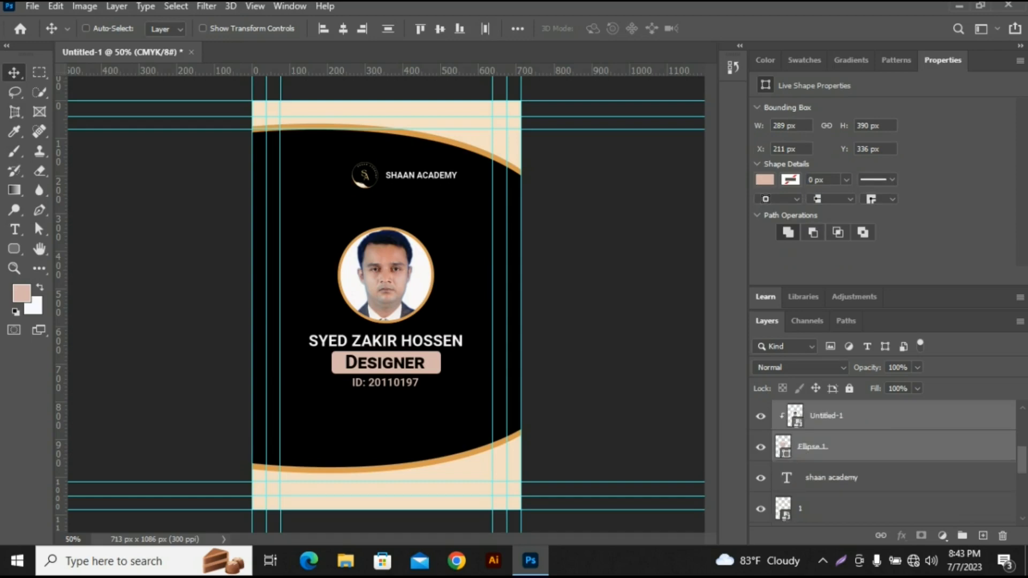
pyautogui.keyDown('ctrl'); pyautogui.click(856, 478); pyautogui.keyUp('ctrl')
pyautogui.scroll(-2, 856, 477)
pyautogui.keyDown('ctrl'); pyautogui.click(856, 446); pyautogui.keyUp('ctrl')
pyautogui.keyDown('ctrl'); pyautogui.click(857, 477); pyautogui.keyUp('ctrl')
pyautogui.keyDown('ctrl'); pyautogui.click(856, 508); pyautogui.keyUp('ctrl')
pyautogui.scroll(-1, 856, 478)
pyautogui.keyDown('ctrl'); pyautogui.click(856, 447); pyautogui.keyUp('ctrl')
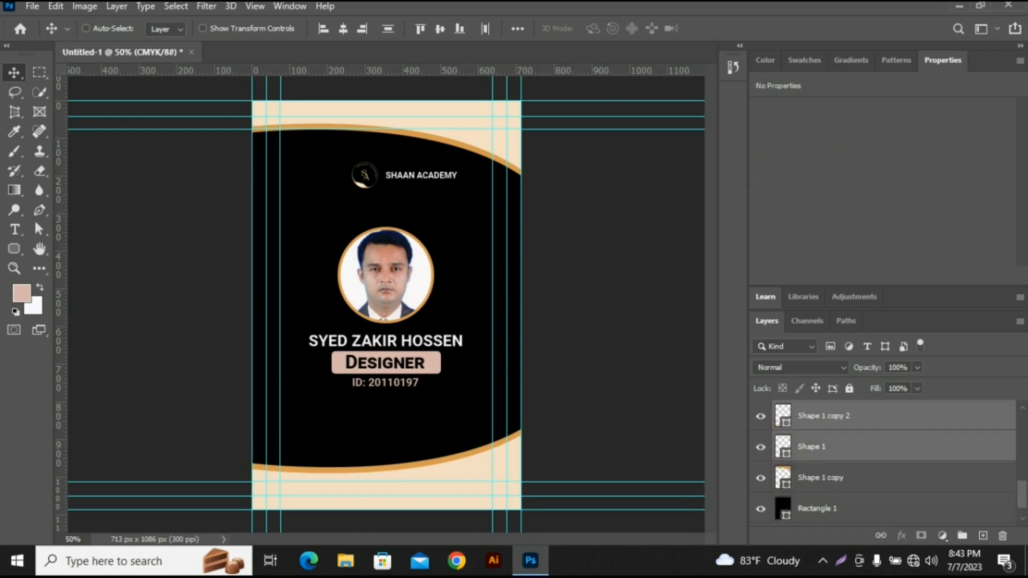
pyautogui.keyDown('ctrl'); pyautogui.click(856, 477); pyautogui.keyUp('ctrl')
pyautogui.keyDown('ctrl'); pyautogui.click(857, 508); pyautogui.keyUp('ctrl')
pyautogui.scroll(-1, 857, 509)
pyautogui.keyDown('ctrl'); pyautogui.click(856, 509); pyautogui.keyUp('ctrl')
pyautogui.scroll(10, 856, 508)
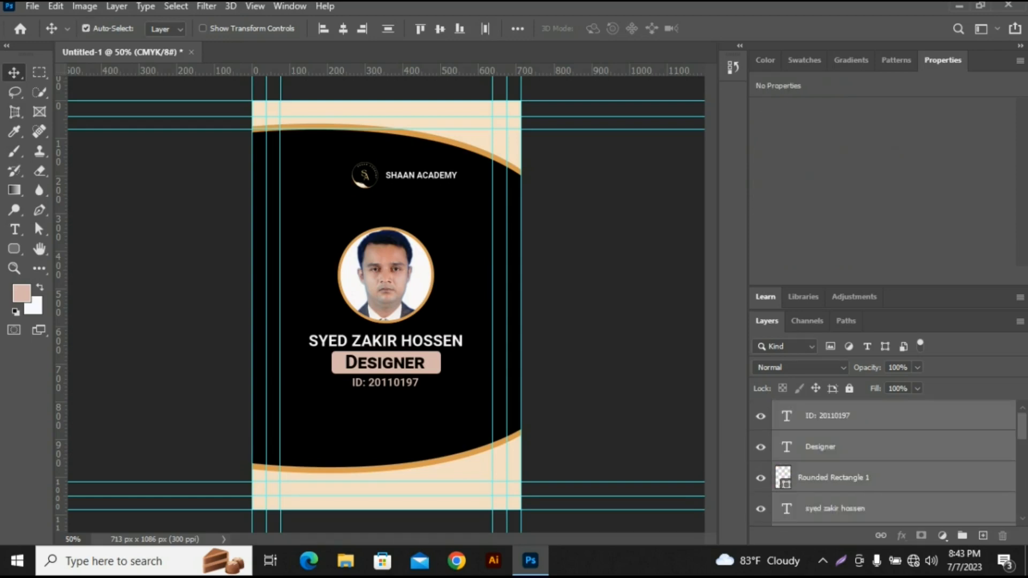
pyautogui.hotkey('ctrl', 'g')
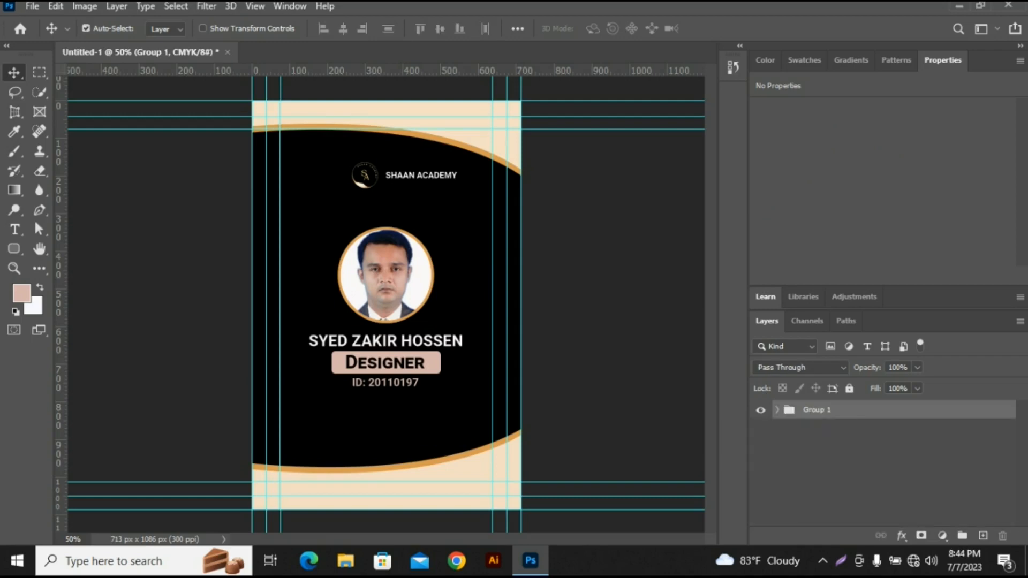
# - Rename the group of card layers as "Front"
pyautogui.doubleClick(817, 411)
pyautogui.press('BackSpace')
pyautogui.write('Front')
pyautogui.press('Return')
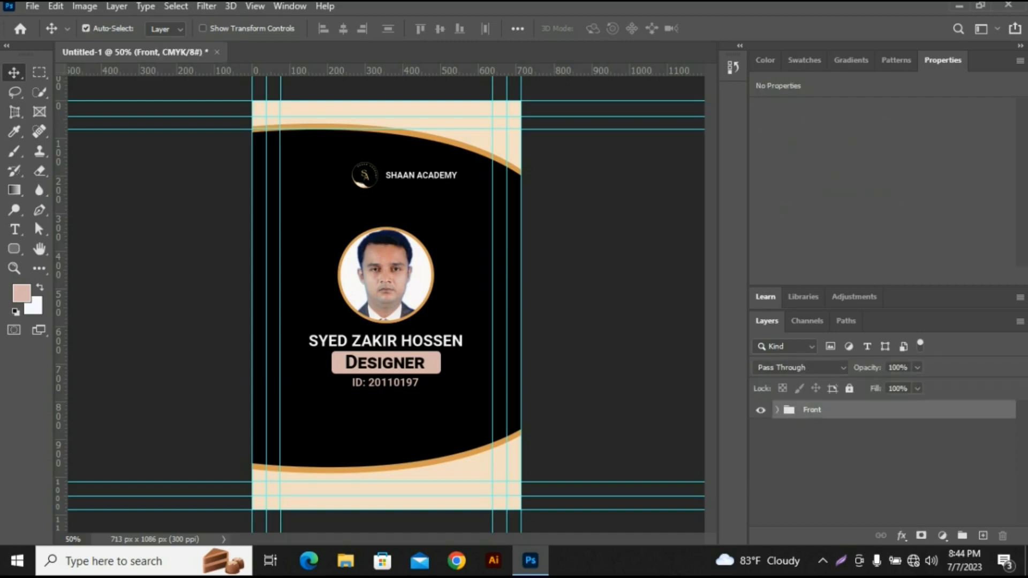
# - Duplicate the "Front" group and rename the copy "Back"
pyautogui.moveTo(812, 409); pyautogui.dragTo(983, 536)
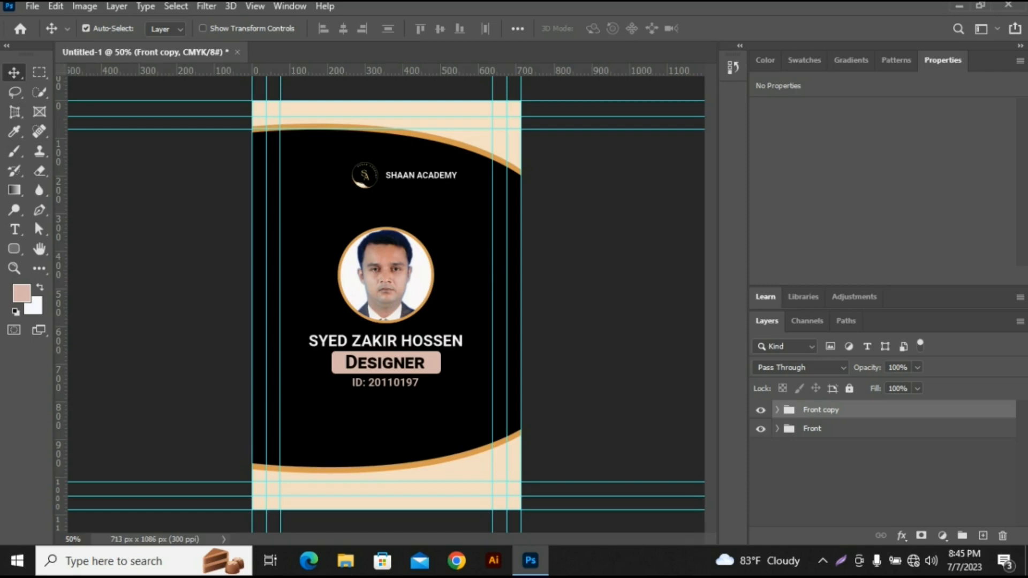
pyautogui.doubleClick(821, 410)
pyautogui.write('Back')
pyautogui.click(849, 476)
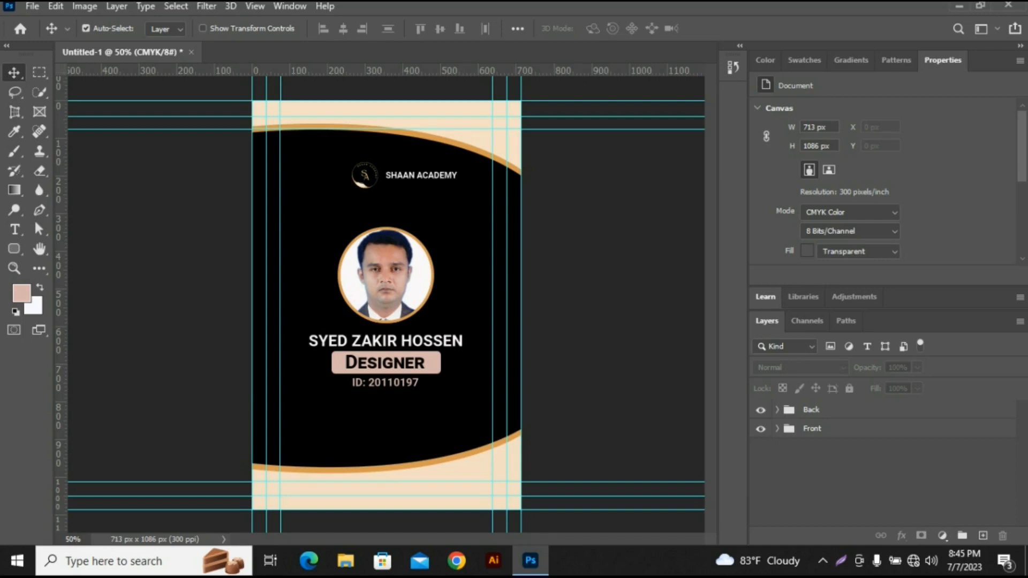
# - Place the "Back" group below "Front" and hide the "Front" group
pyautogui.moveTo(811, 410); pyautogui.dragTo(811, 436)
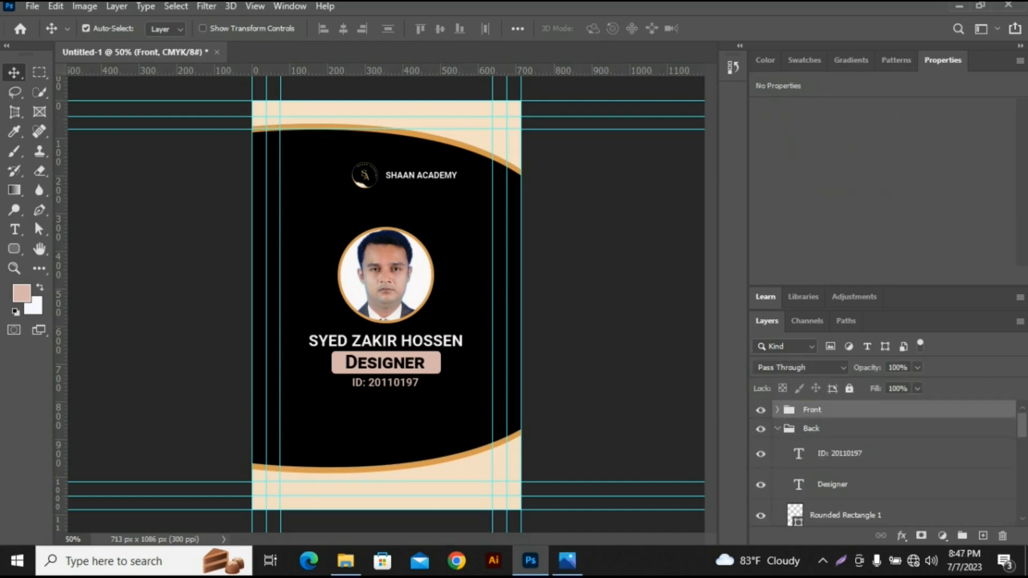
pyautogui.click(760, 410)
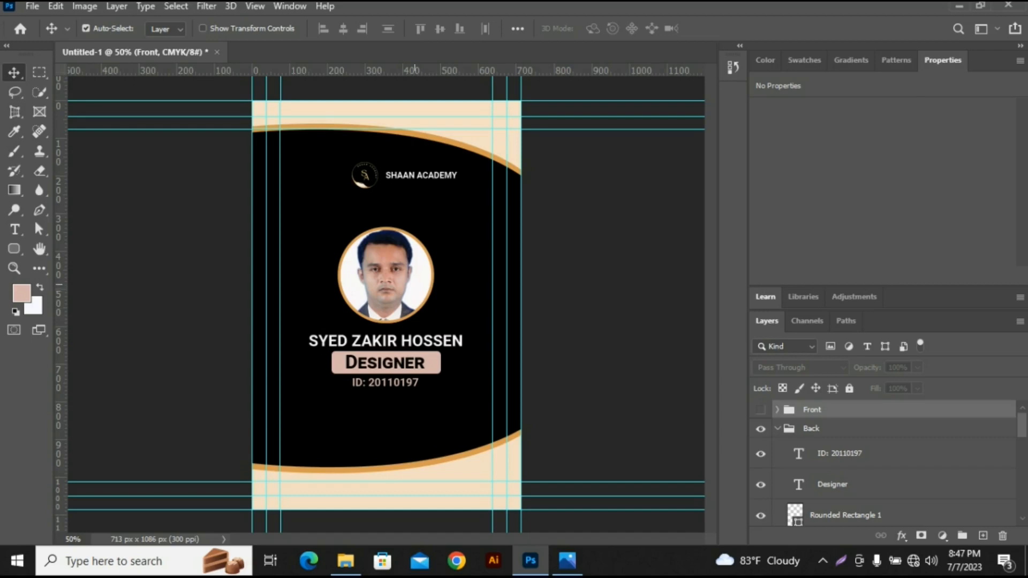
# - Delete the photo with its circle, the orange ring and the cardholder's name from the "Back" group
pyautogui.click(415, 285)
pyautogui.press('Delete')
pyautogui.press('Delete')
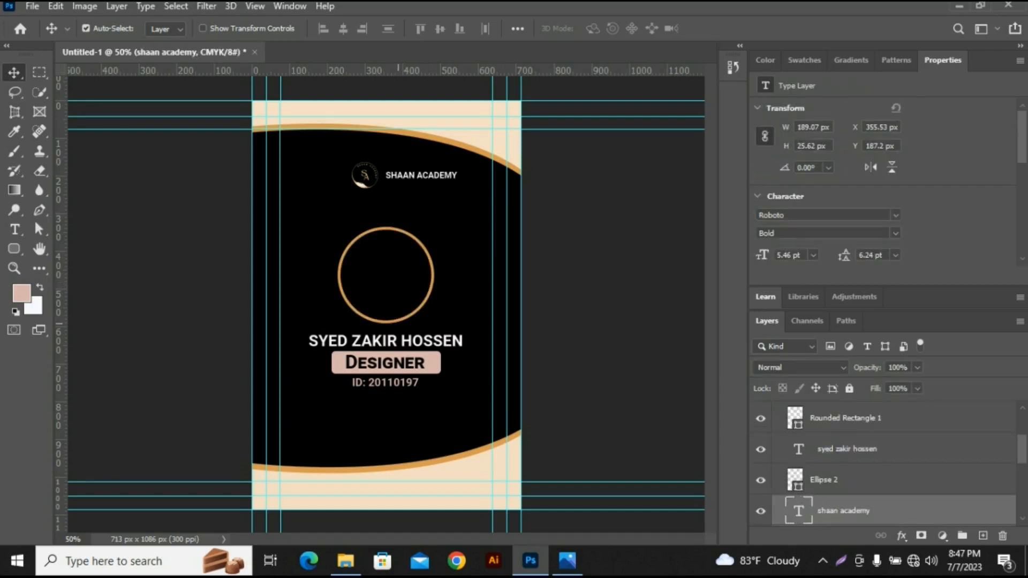
pyautogui.click(398, 322)
pyautogui.press('Delete')
pyautogui.click(411, 331)
pyautogui.click(423, 341)
# - Delete the pinkish rounded rectangle and the ID line from the "Back" group
pyautogui.press('Delete')
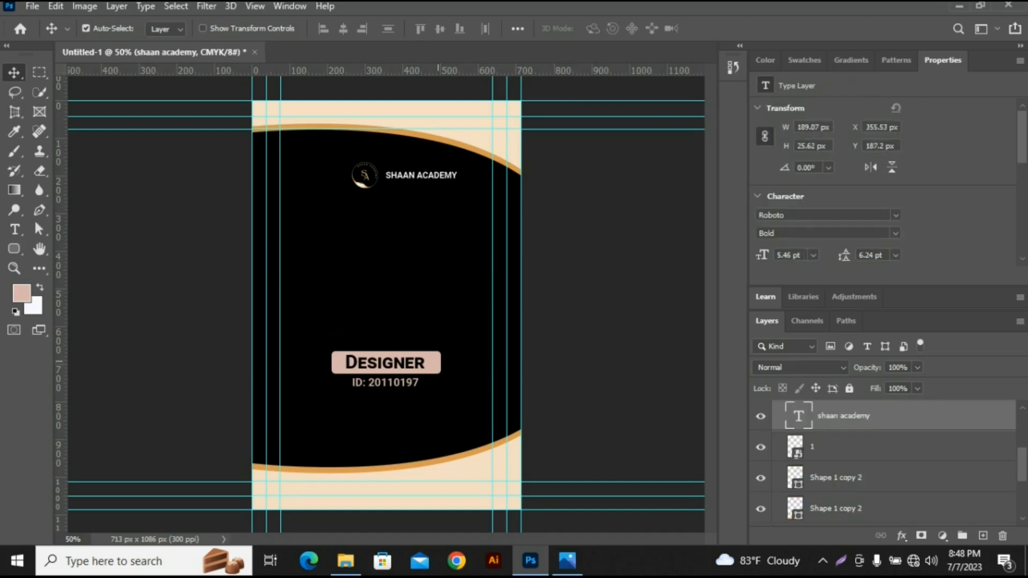
pyautogui.click(437, 362)
pyautogui.press('Delete')
pyautogui.moveTo(343, 343); pyautogui.dragTo(436, 400)
pyautogui.hotkey('ctrl', 'z')
pyautogui.click(399, 382)
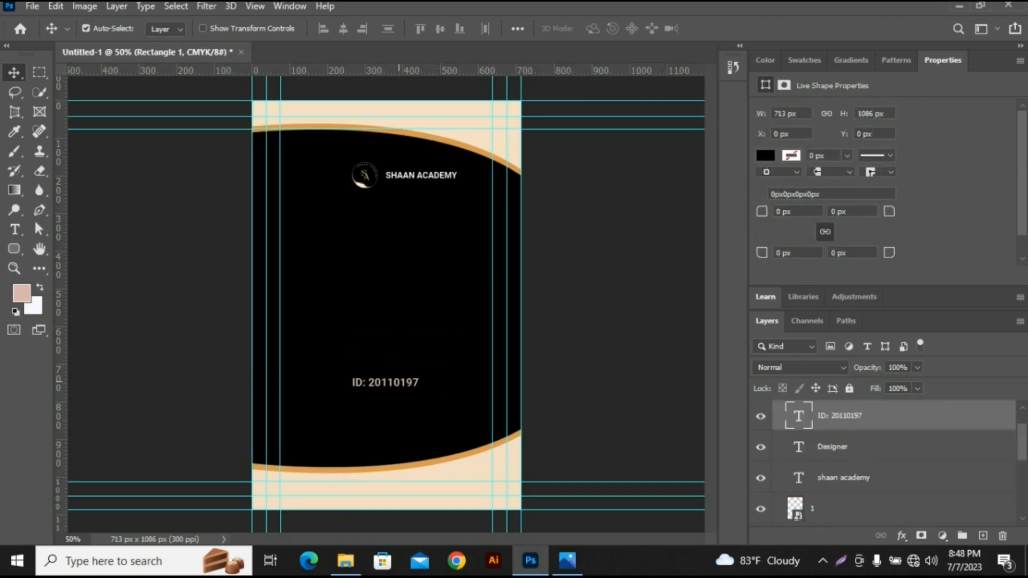
pyautogui.press('Delete')
# - Lock the black background, the curve shapes and the leftover "Designer" text in the "Back" group
pyautogui.moveTo(205, 276); pyautogui.dragTo(610, 428)
pyautogui.click(849, 388)
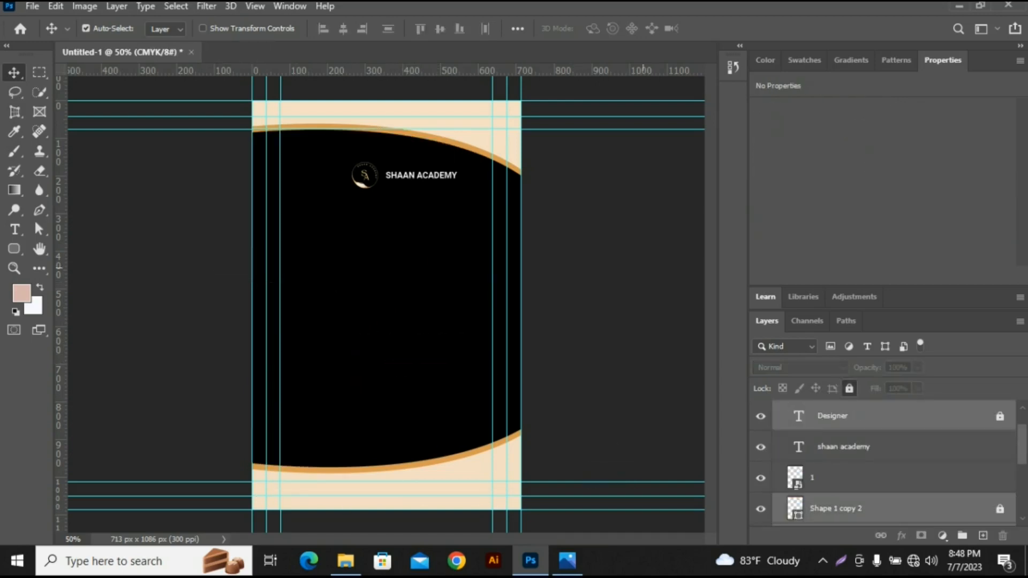
pyautogui.moveTo(475, 94); pyautogui.dragTo(348, 133)
pyautogui.click(849, 389)
pyautogui.click(538, 268)
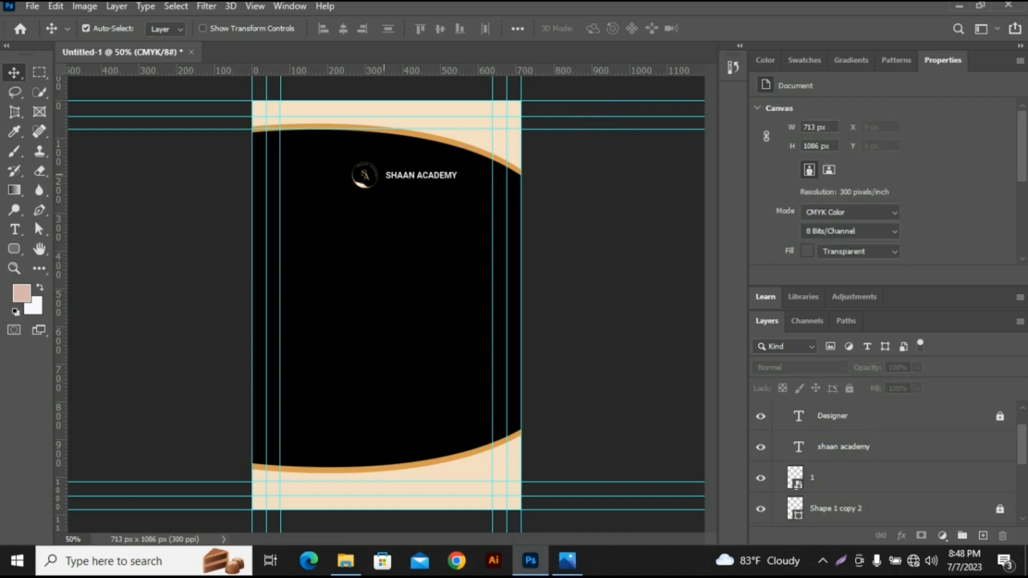
# - Move the logo below the academy name and enlarge it to 25.64% scale, centered across the card's back
pyautogui.click(422, 175)
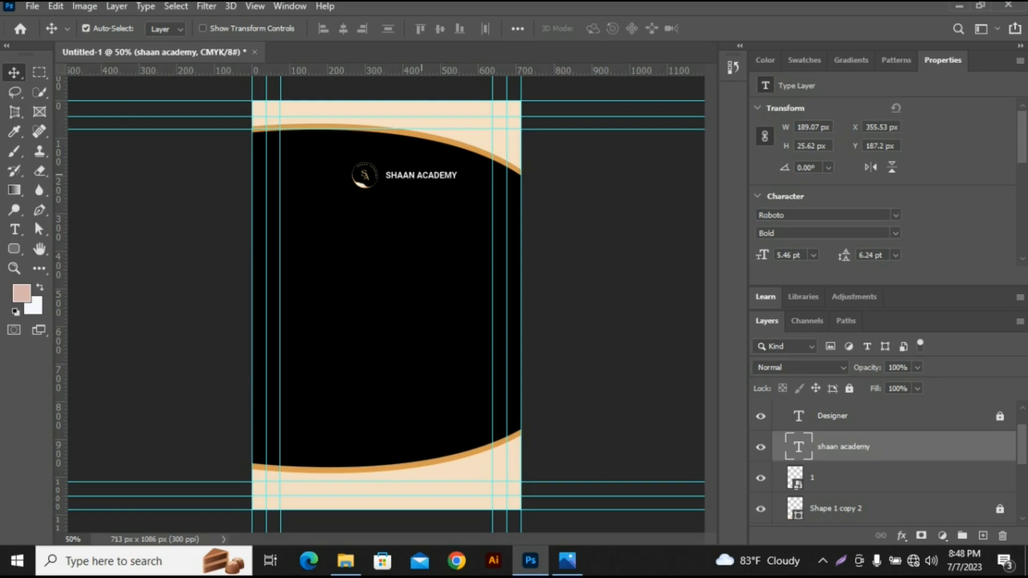
pyautogui.moveTo(365, 175); pyautogui.dragTo(379, 226)
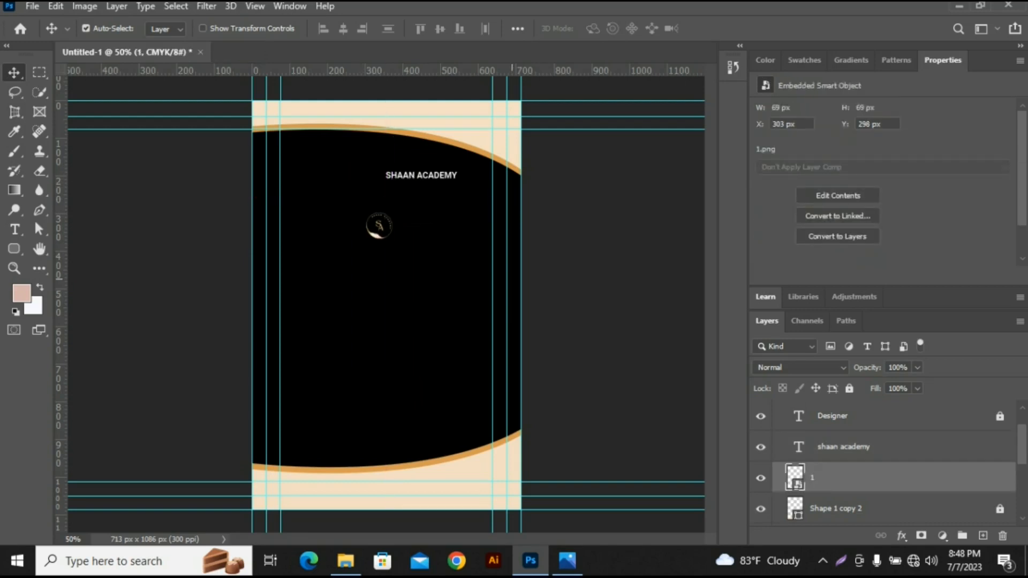
pyautogui.hotkey('ctrl', 't')
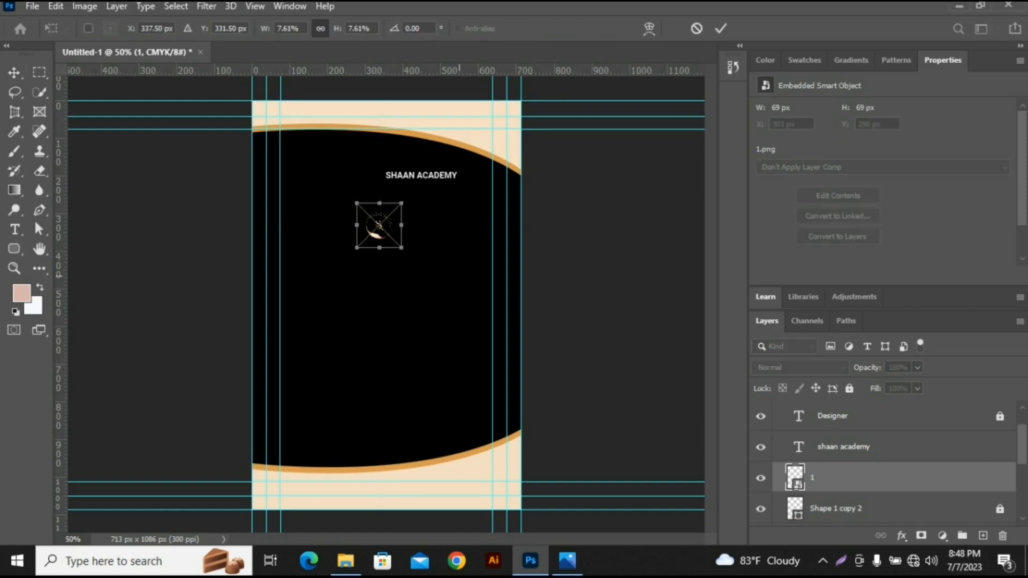
pyautogui.moveTo(402, 203); pyautogui.dragTo(455, 150)
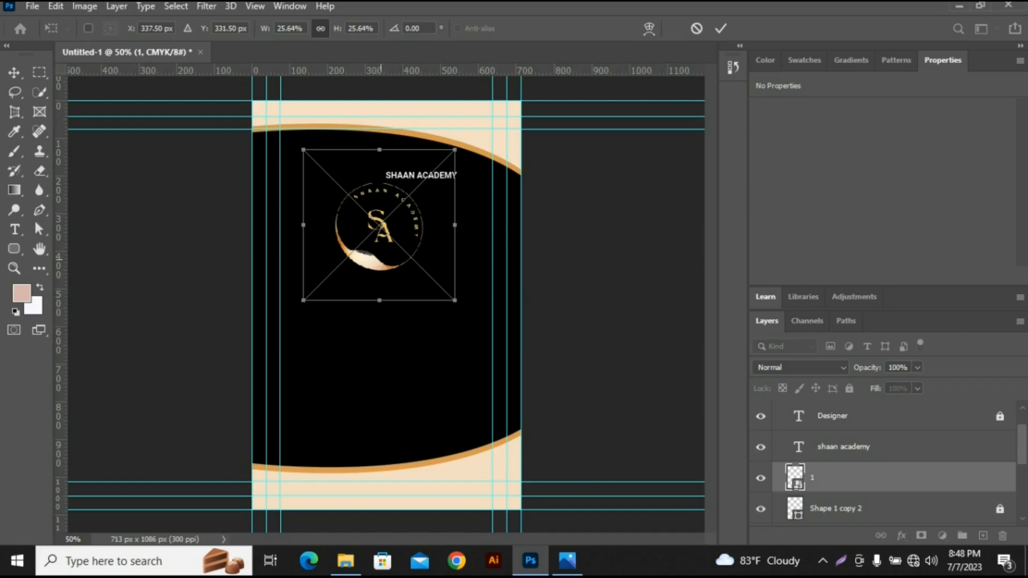
pyautogui.moveTo(393, 223); pyautogui.dragTo(401, 228)
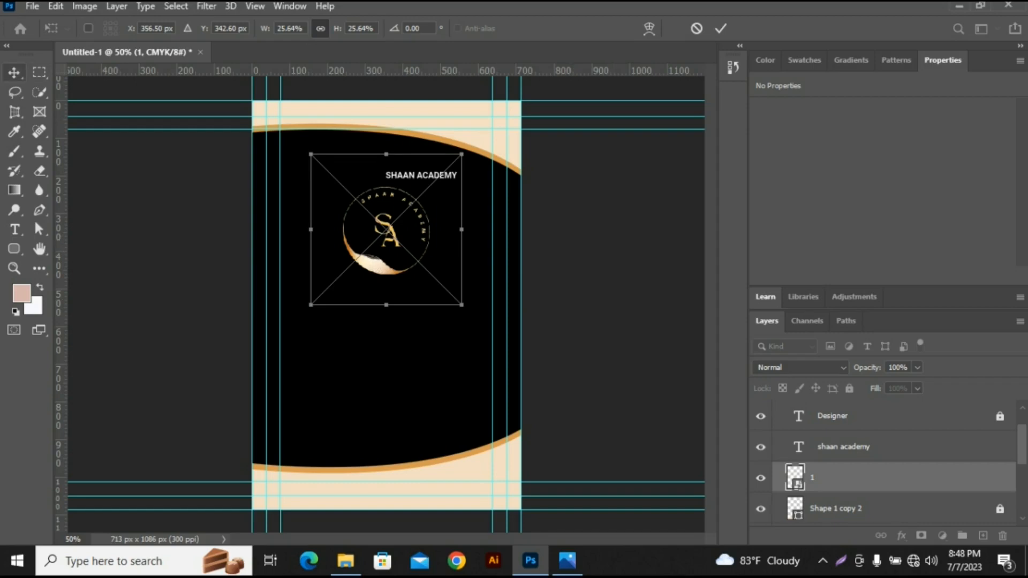
pyautogui.click(15, 73)
# - Move the "SHAAN ACADEMY" text centrally below the logo and scale it to about 179%
pyautogui.moveTo(449, 177); pyautogui.dragTo(411, 294)
pyautogui.moveTo(420, 259); pyautogui.dragTo(419, 259)
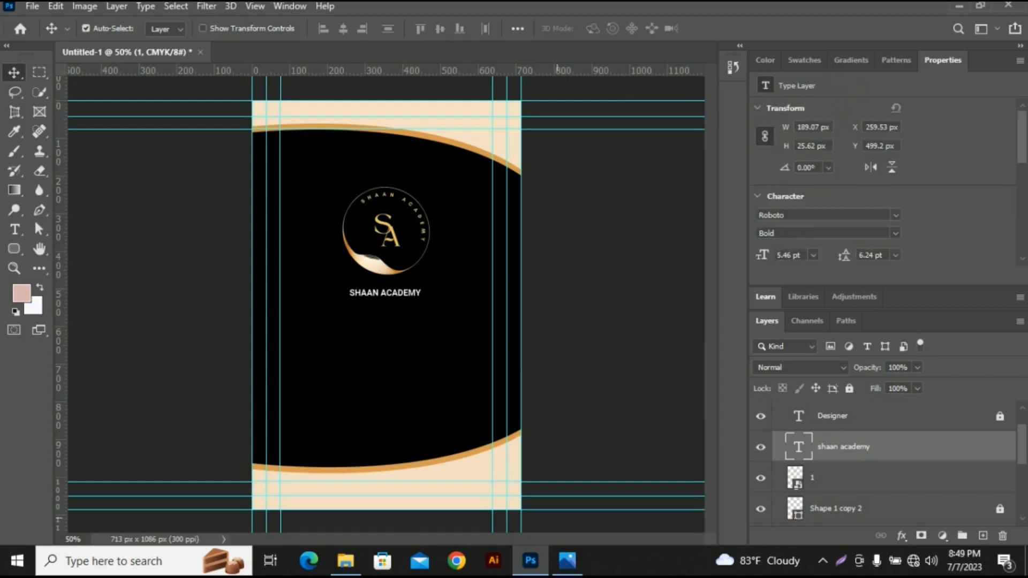
pyautogui.hotkey('ctrl', 't')
pyautogui.moveTo(484, 300); pyautogui.dragTo(455, 297)
pyautogui.press('Return')
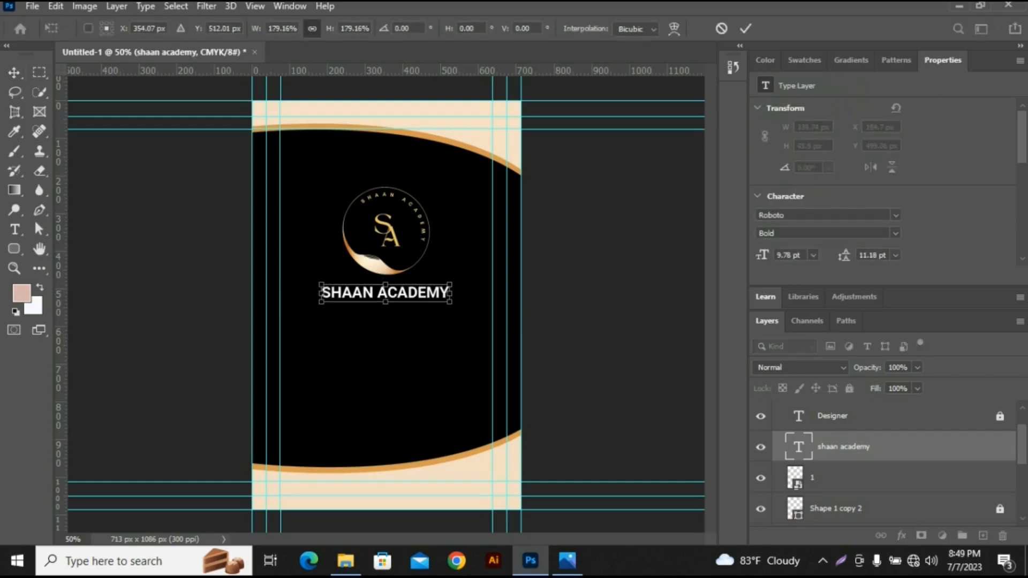
# - Shrink the logo and move the academy name up close beneath it, keeping both centered on the card
pyautogui.click(381, 255)
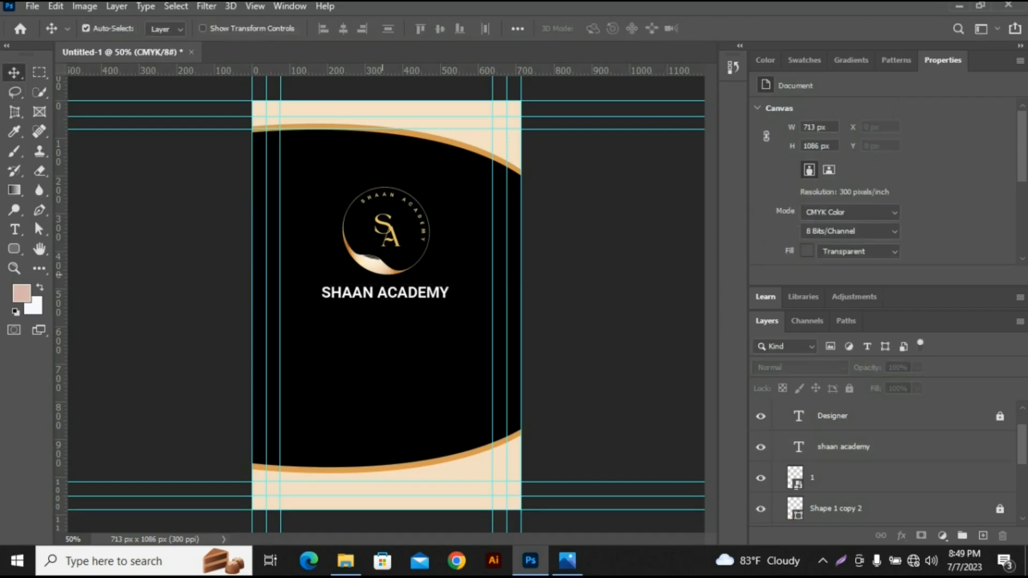
pyautogui.click(382, 266)
pyautogui.hotkey('ctrl', 't')
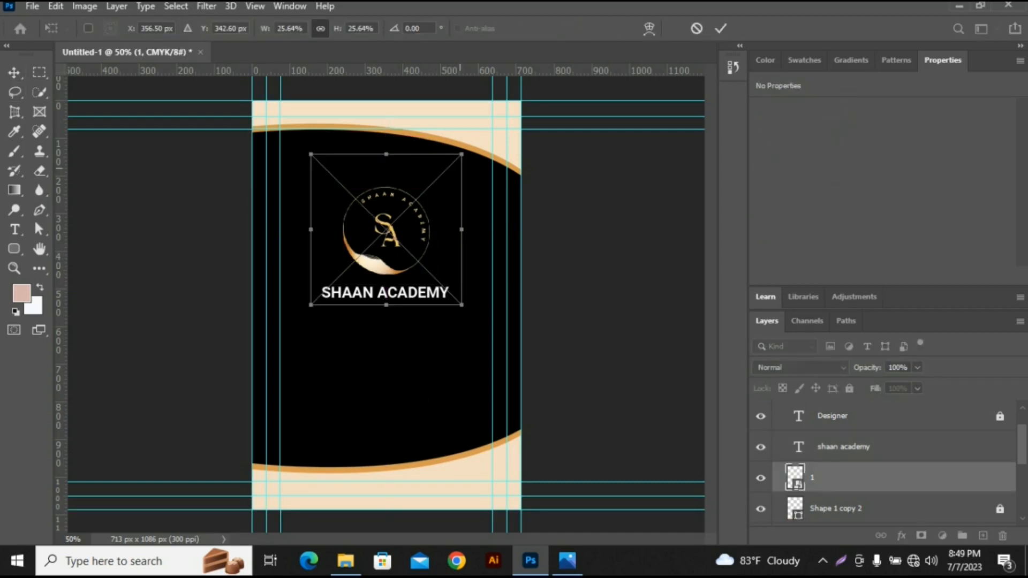
pyautogui.moveTo(461, 154); pyautogui.dragTo(436, 180)
pyautogui.press('Return')
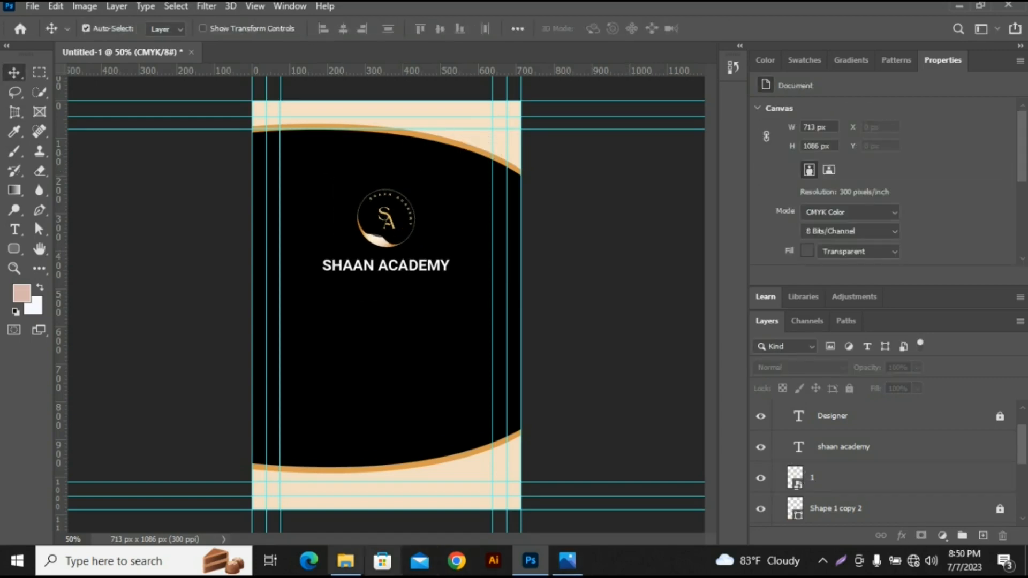
# - Place the pin, email and phone icon images into the card document from the file folder
pyautogui.click(346, 561)
pyautogui.click(257, 177)
pyautogui.moveTo(376, 242); pyautogui.dragTo(386, 305)
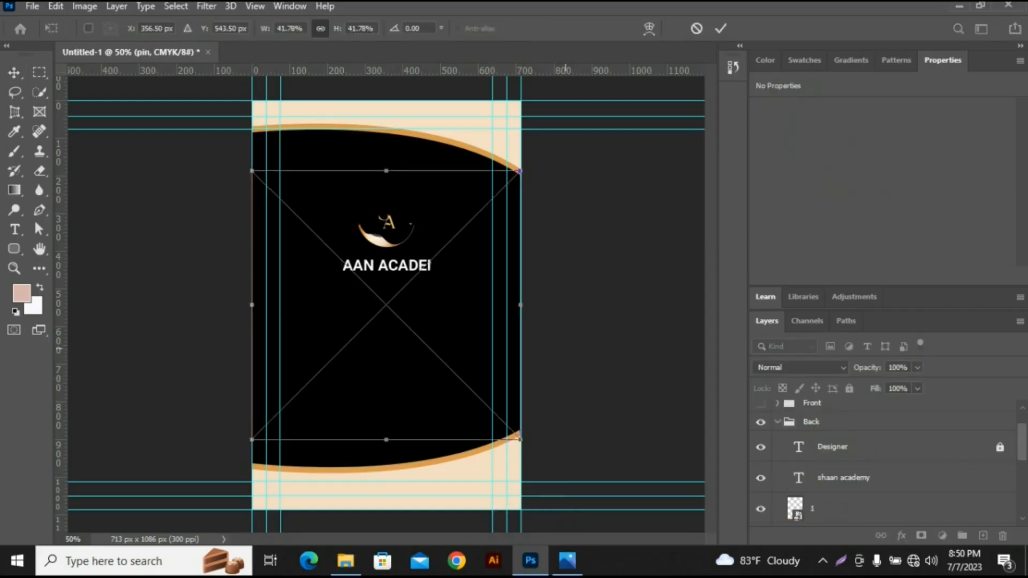
pyautogui.press('Return')
pyautogui.press('Return')
pyautogui.press('Return')
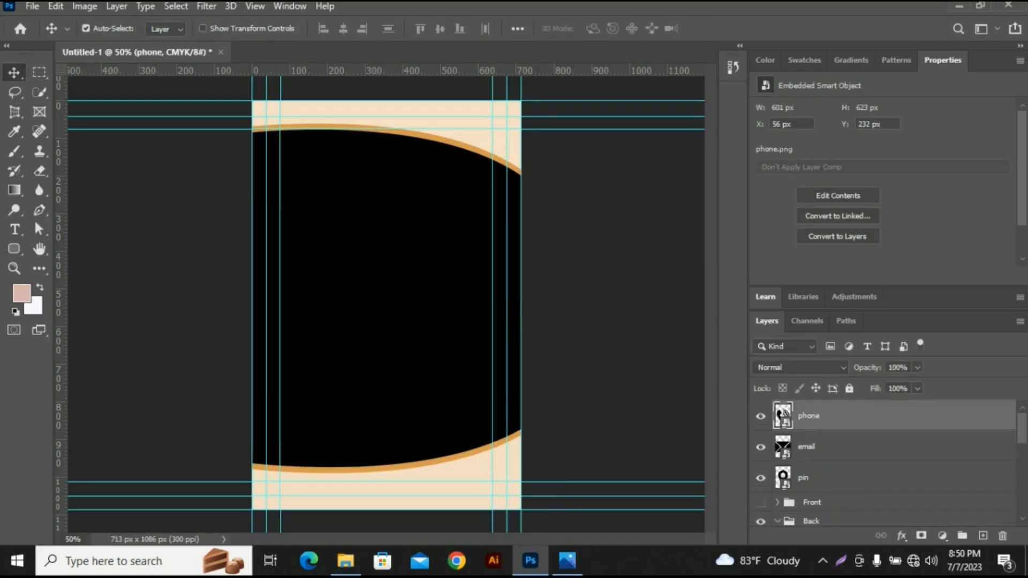
# - Scale the phone, email and pin icons down together to small contact icons
pyautogui.keyDown('ctrl'); pyautogui.click(835, 447); pyautogui.keyUp('ctrl')
pyautogui.keyDown('ctrl'); pyautogui.click(835, 478); pyautogui.keyUp('ctrl')
pyautogui.hotkey('ctrl', 't')
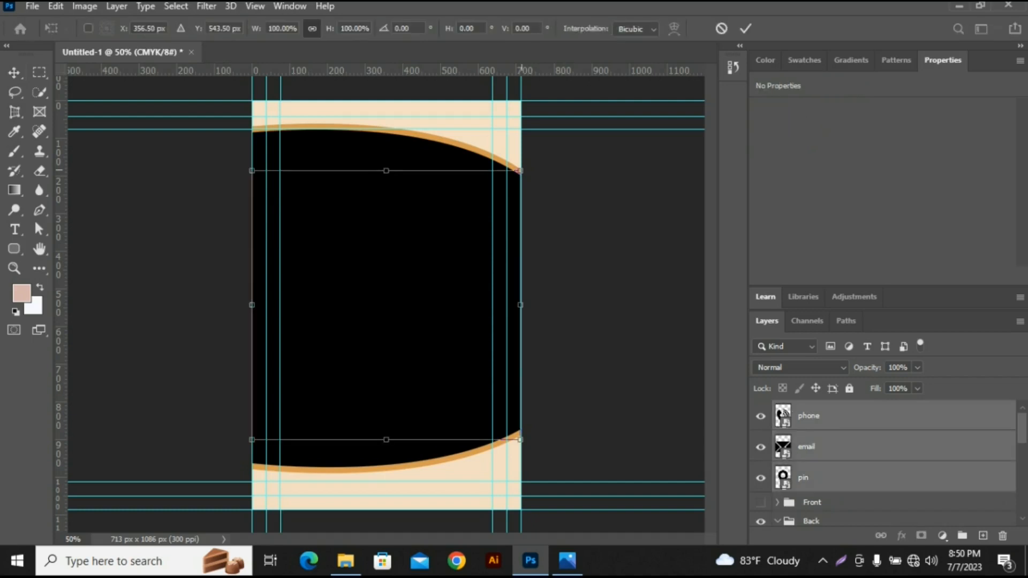
pyautogui.moveTo(520, 171); pyautogui.dragTo(431, 342)
pyautogui.press('Return')
pyautogui.click(835, 416)
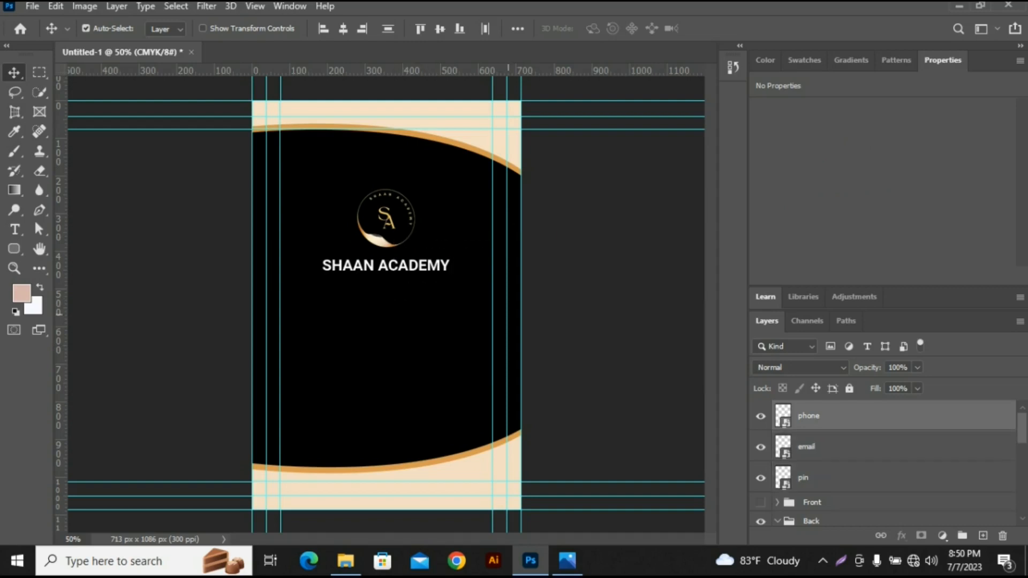
# - Move the three black icons together onto the cream area near the card's lower right corner
pyautogui.moveTo(356, 285); pyautogui.dragTo(499, 363)
pyautogui.moveTo(392, 303); pyautogui.dragTo(487, 208)
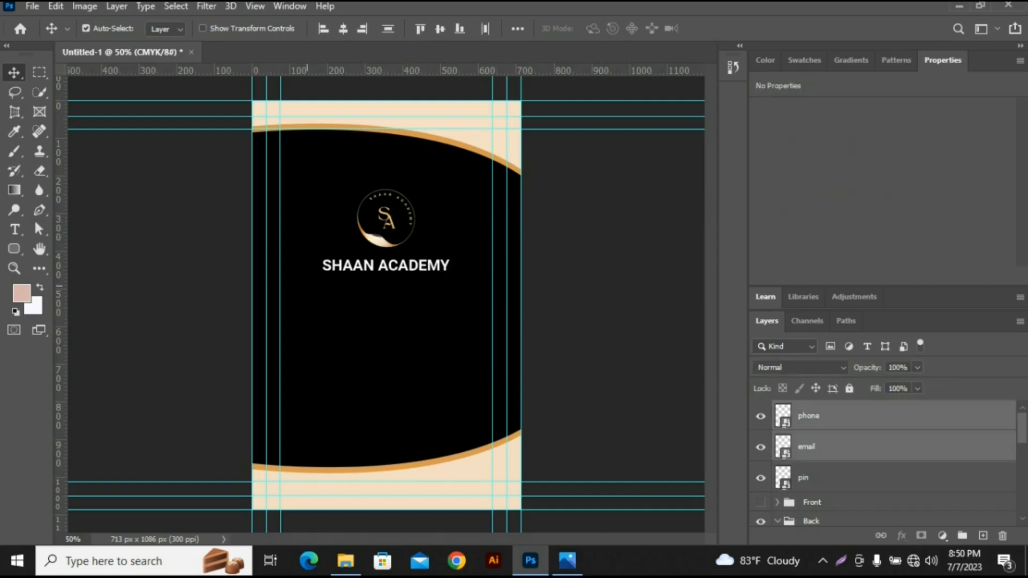
pyautogui.moveTo(307, 286); pyautogui.dragTo(448, 397)
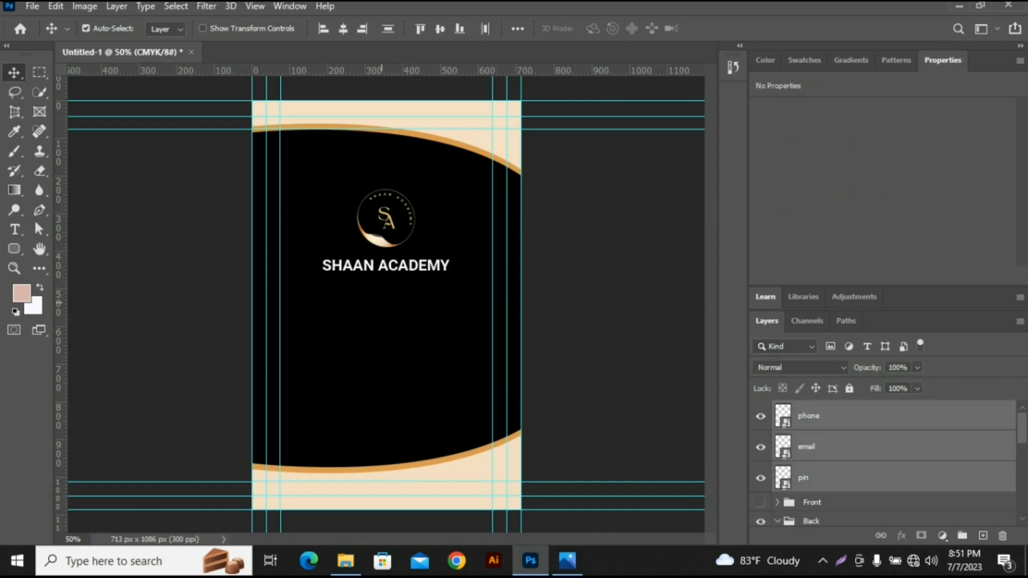
pyautogui.moveTo(442, 276); pyautogui.dragTo(484, 473)
pyautogui.click(483, 473)
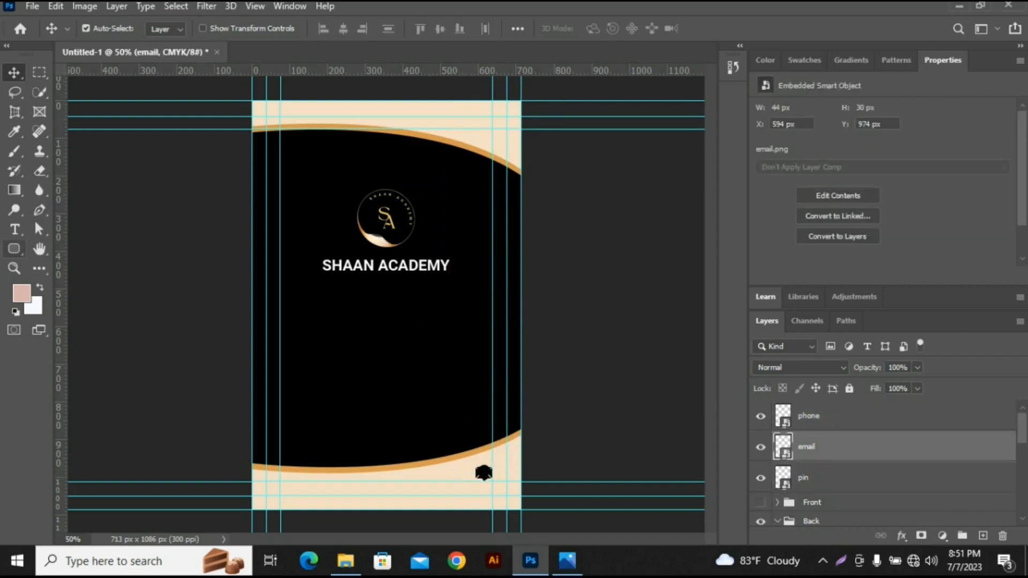
# - Draw a 64 px circle below the academy name on the card's left side and fill it with the recently used pink
pyautogui.click(13, 248)
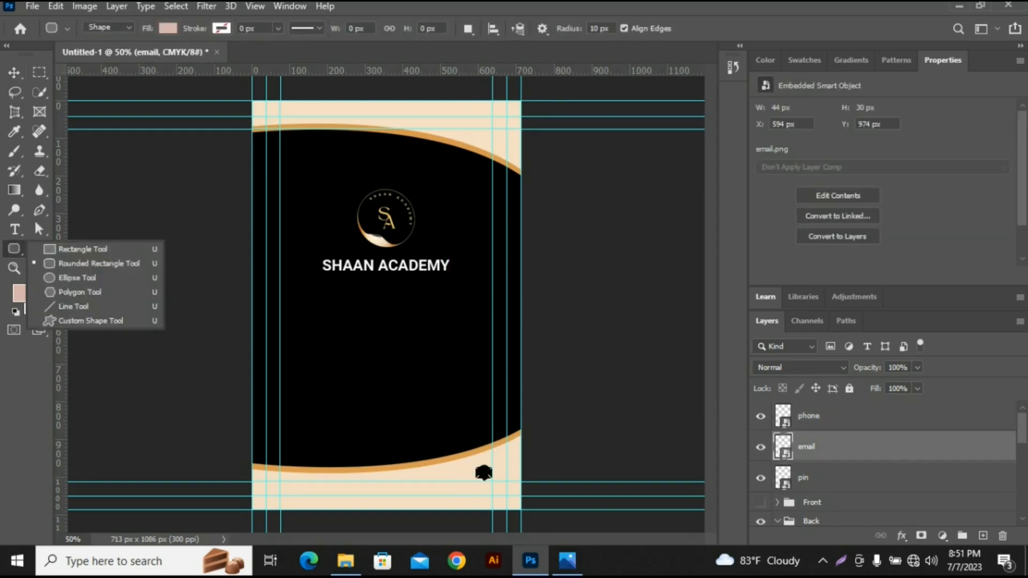
pyautogui.click(77, 278)
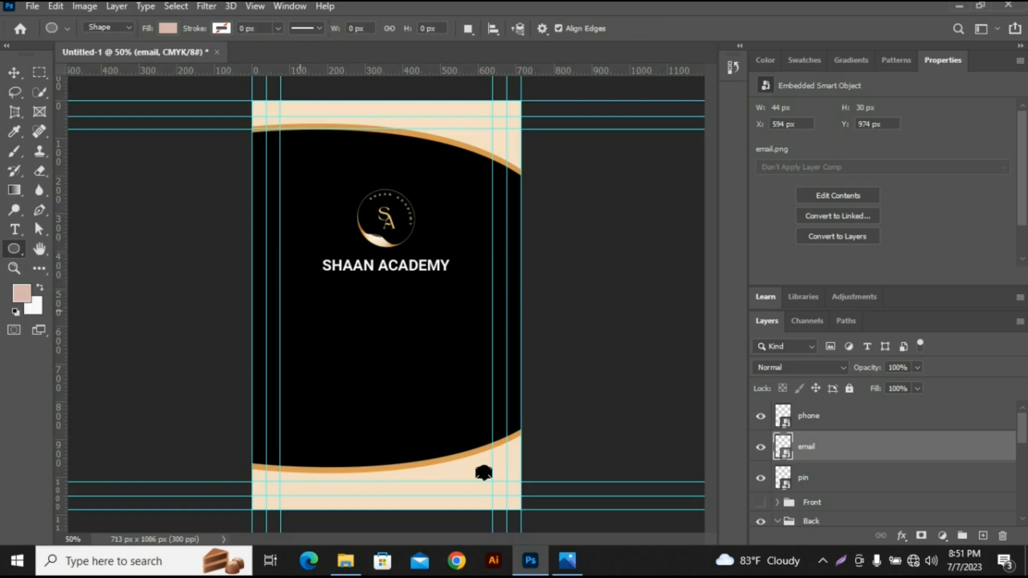
pyautogui.press('d')
pyautogui.moveTo(325, 337); pyautogui.dragTo(294, 300)
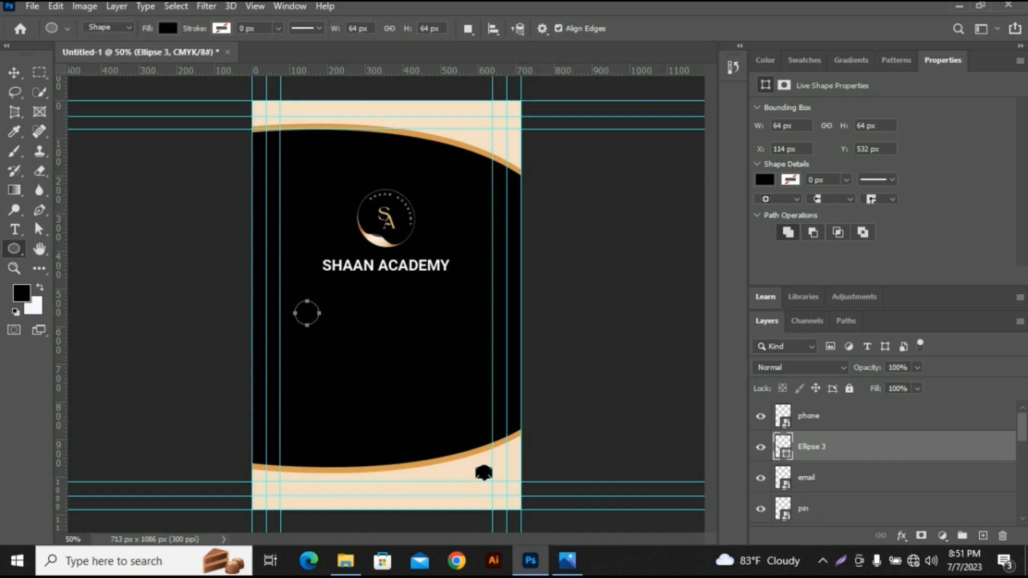
pyautogui.click(764, 180)
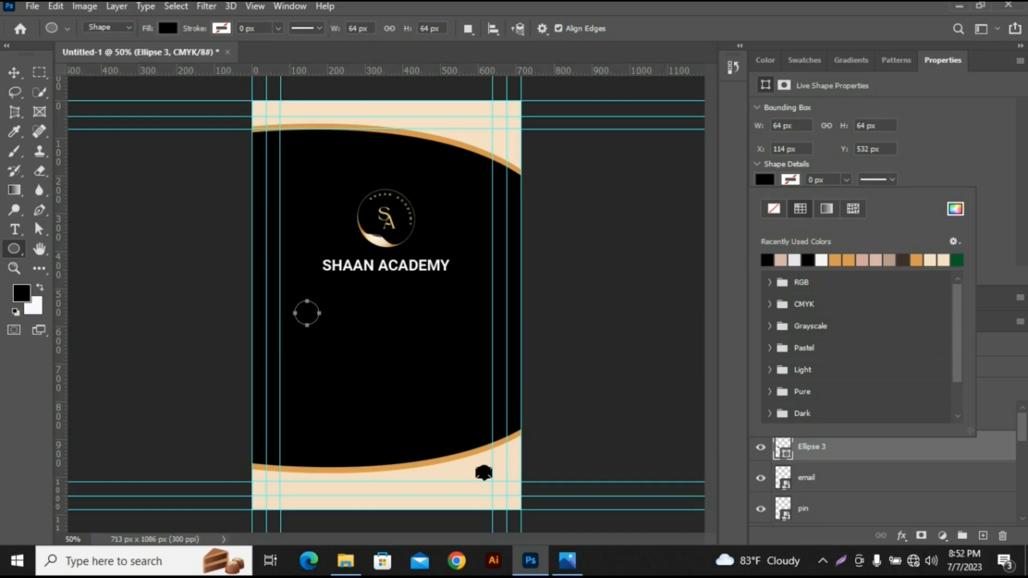
pyautogui.click(780, 260)
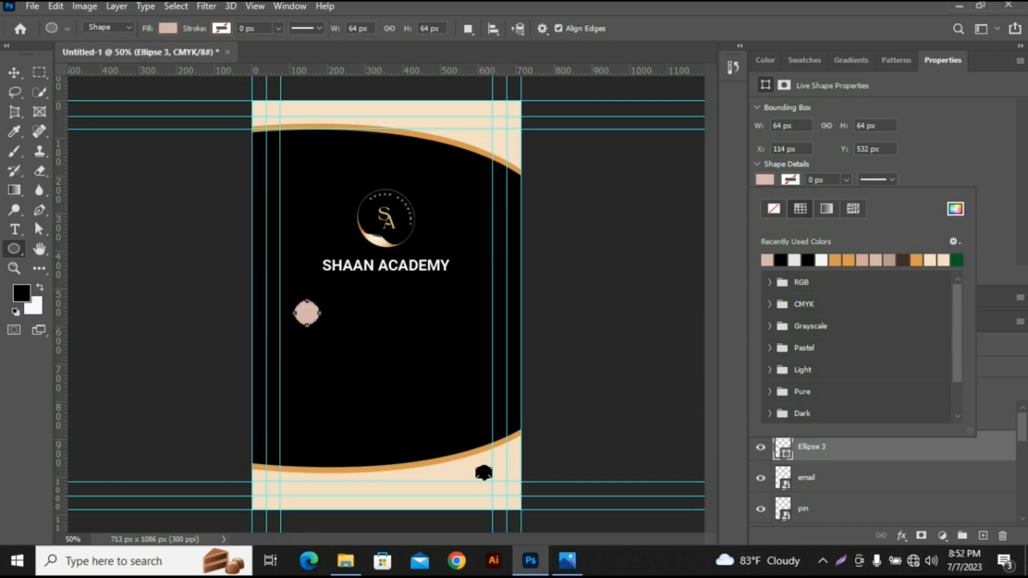
# - Duplicate the pink circle twice in a column below the original and align all three on their horizontal centers
pyautogui.click(14, 73)
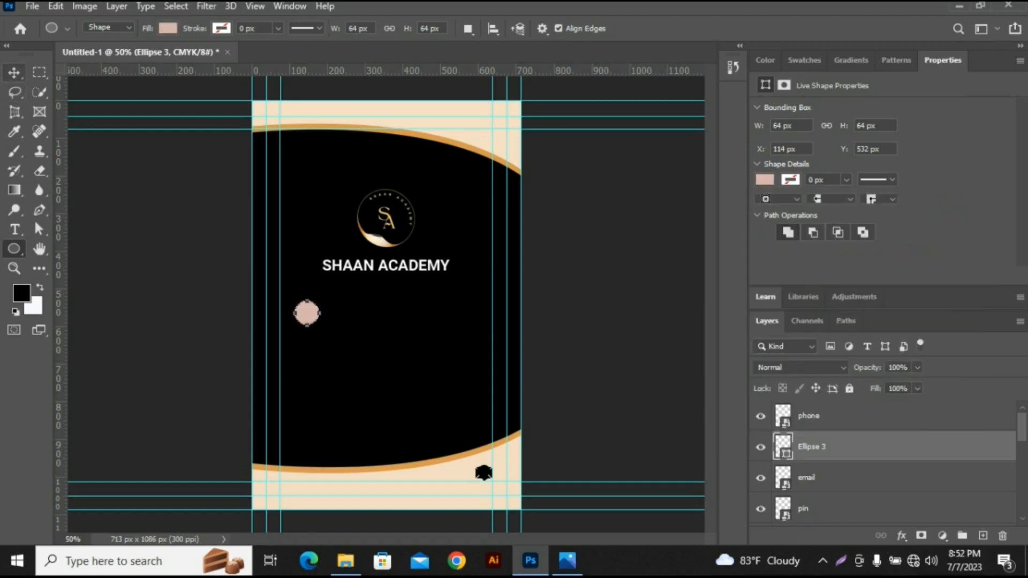
pyautogui.click(13, 73)
pyautogui.click(483, 472)
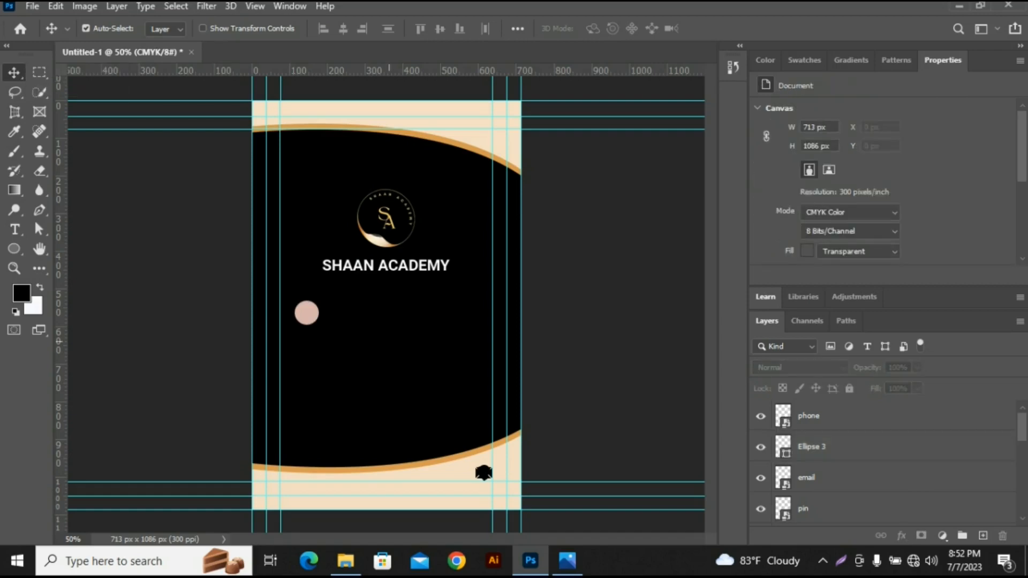
pyautogui.keyDown('alt'); pyautogui.moveTo(308, 318); pyautogui.dragTo(308, 388); pyautogui.keyUp('alt')
pyautogui.click(585, 341)
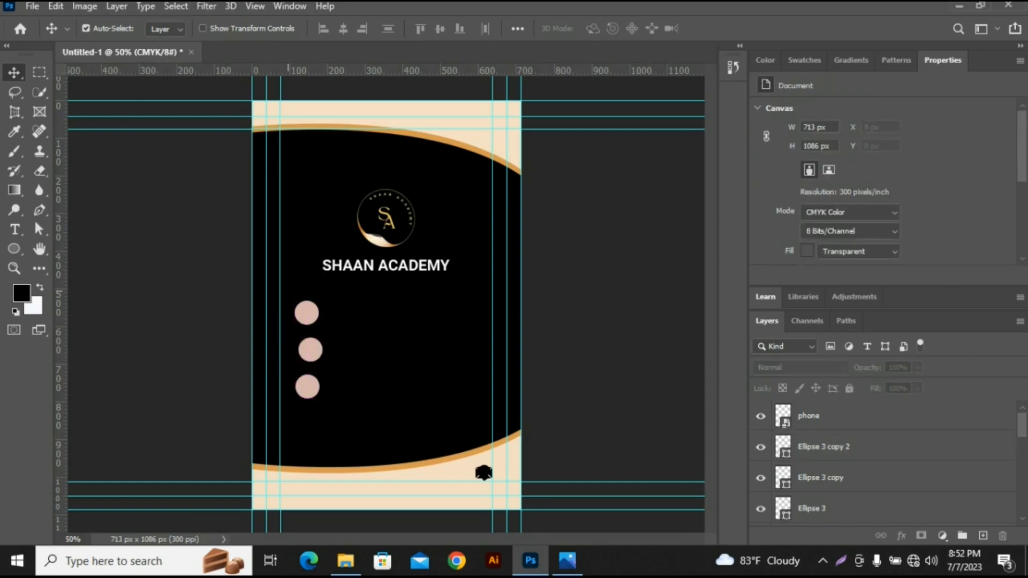
pyautogui.moveTo(288, 291); pyautogui.dragTo(334, 392)
pyautogui.click(344, 29)
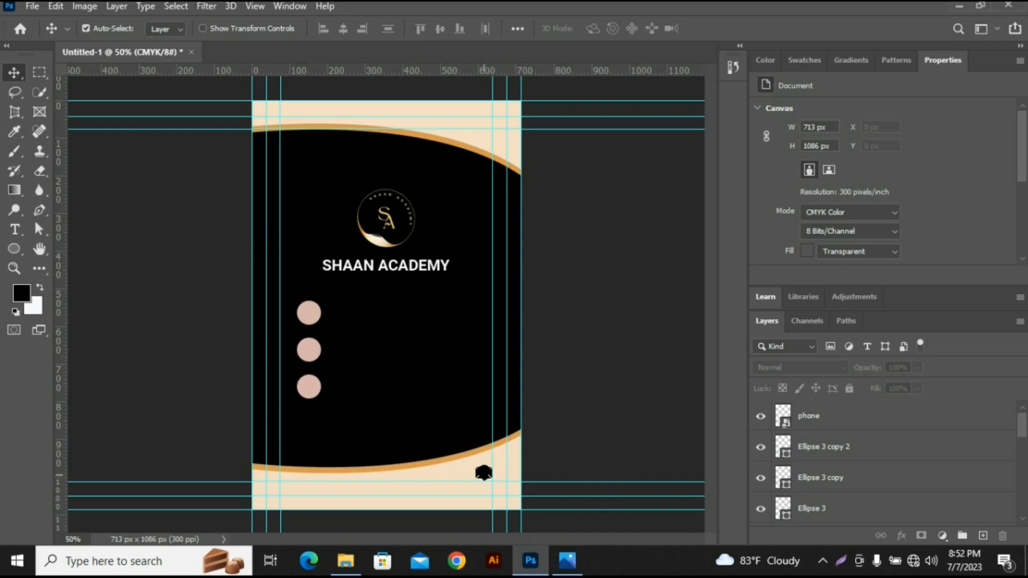
# - Move the email and pin layers above the pink circles in the layer stack
pyautogui.moveTo(467, 468); pyautogui.dragTo(497, 483)
pyautogui.scroll(-2, 883, 463)
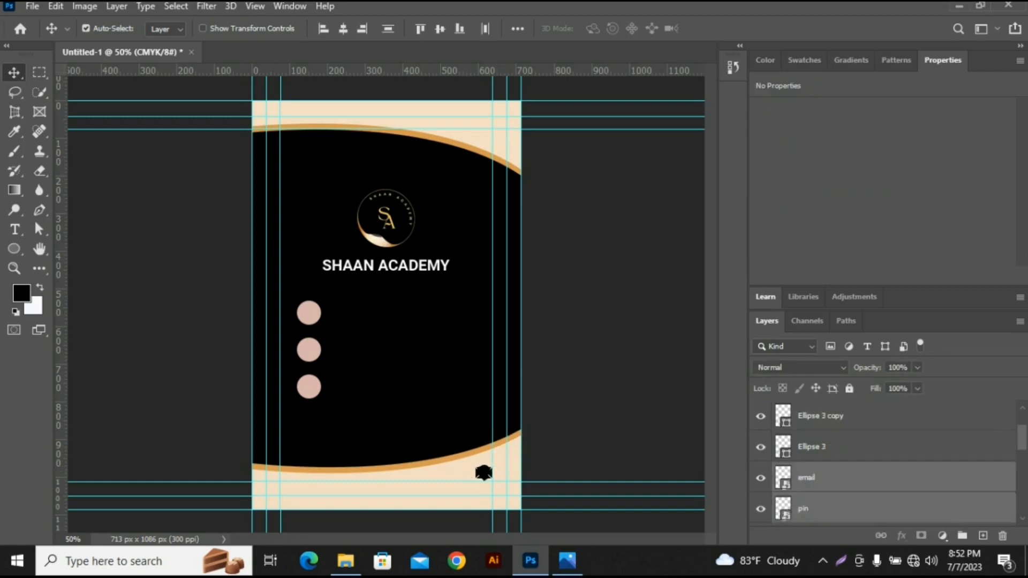
pyautogui.scroll(2, 883, 463)
pyautogui.scroll(-1, 883, 462)
pyautogui.scroll(1, 883, 463)
pyautogui.scroll(-2, 884, 463)
pyautogui.click(857, 478)
pyautogui.keyDown('ctrl'); pyautogui.click(856, 508); pyautogui.keyUp('ctrl')
pyautogui.scroll(1, 883, 462)
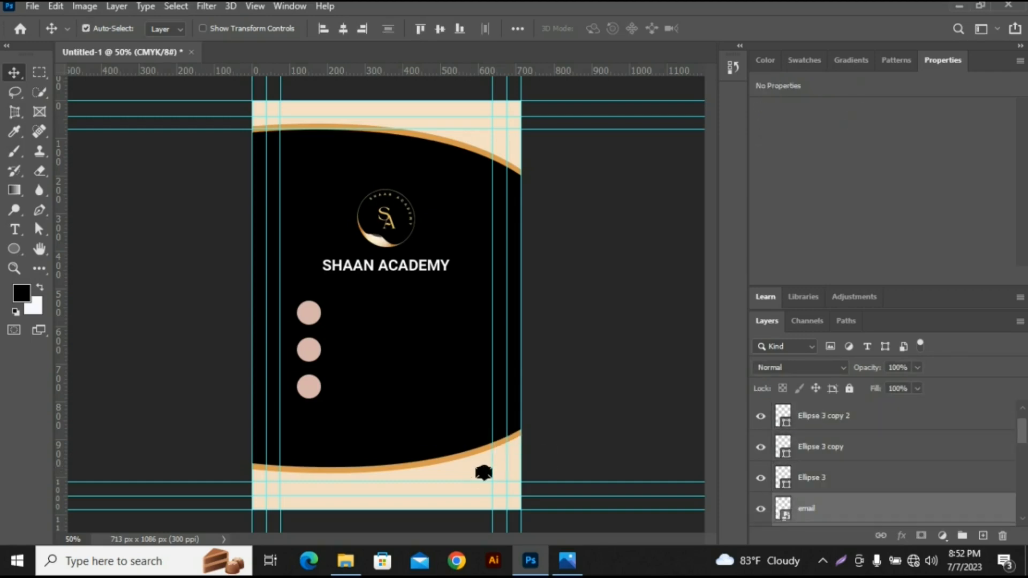
pyautogui.scroll(-1, 884, 462)
pyautogui.moveTo(857, 477); pyautogui.dragTo(856, 431)
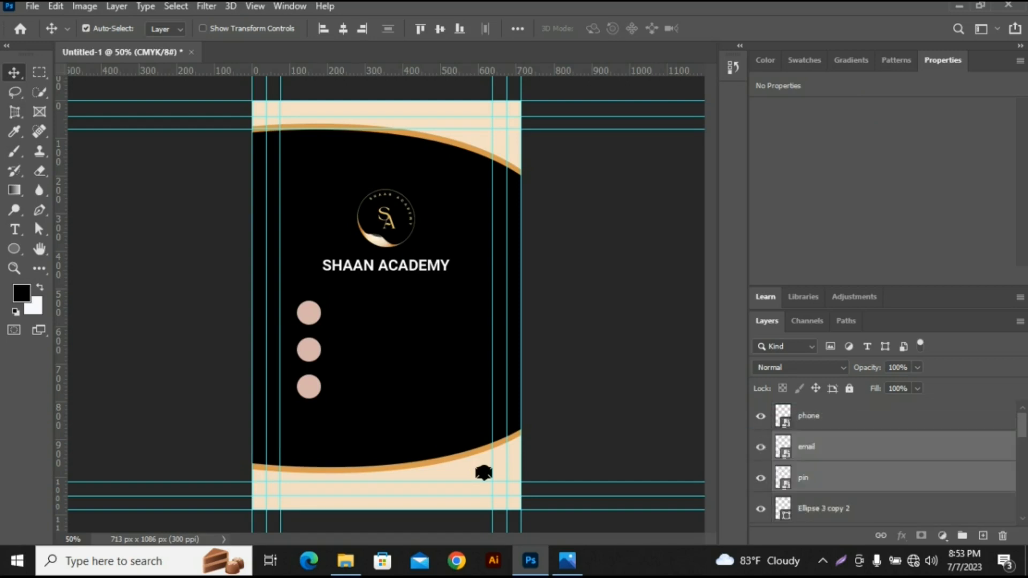
# - Place the phone icon on the top circle, the email icon on the middle one and the pin on the bottom one
pyautogui.click(629, 402)
pyautogui.click(485, 473)
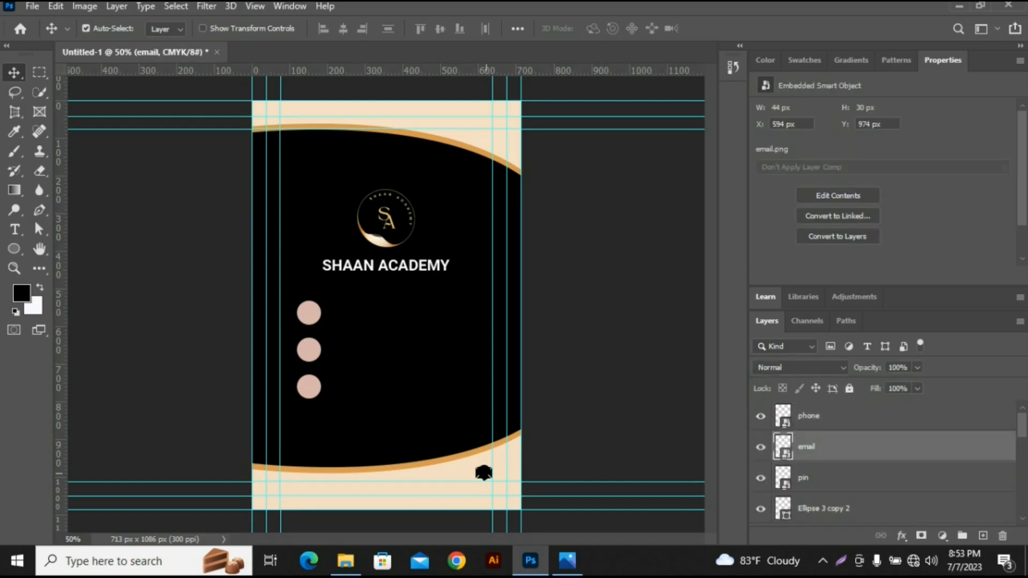
pyautogui.moveTo(484, 472); pyautogui.dragTo(309, 313)
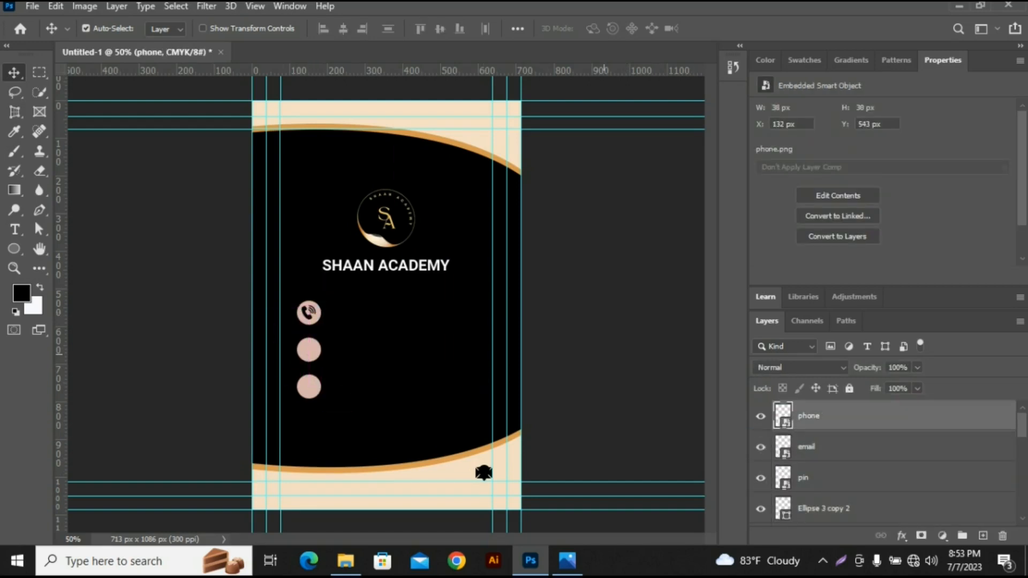
pyautogui.click(482, 455)
pyautogui.moveTo(483, 473); pyautogui.dragTo(311, 350)
pyautogui.click(562, 412)
pyautogui.moveTo(484, 473); pyautogui.dragTo(308, 388)
pyautogui.click(589, 370)
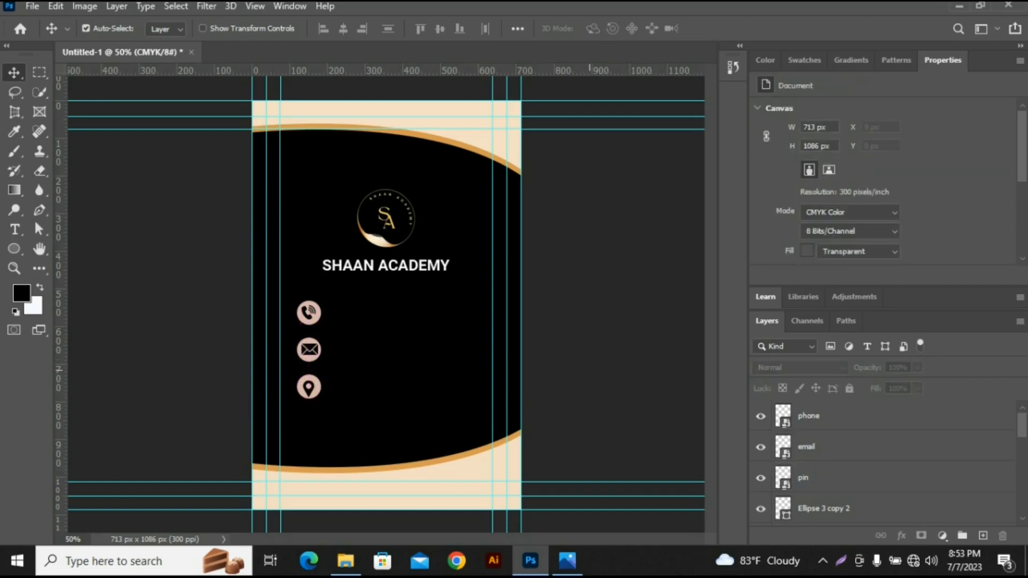
# - Nudge the phone icon right and down to center it in its circle at X 133 px, Y 546 px
pyautogui.hotkey('ctrl', '+')
pyautogui.hotkey('ctrl', '+')
pyautogui.scroll(-1, 535, 364)
pyautogui.click(229, 301)
pyautogui.press('Right')
pyautogui.press('Down')
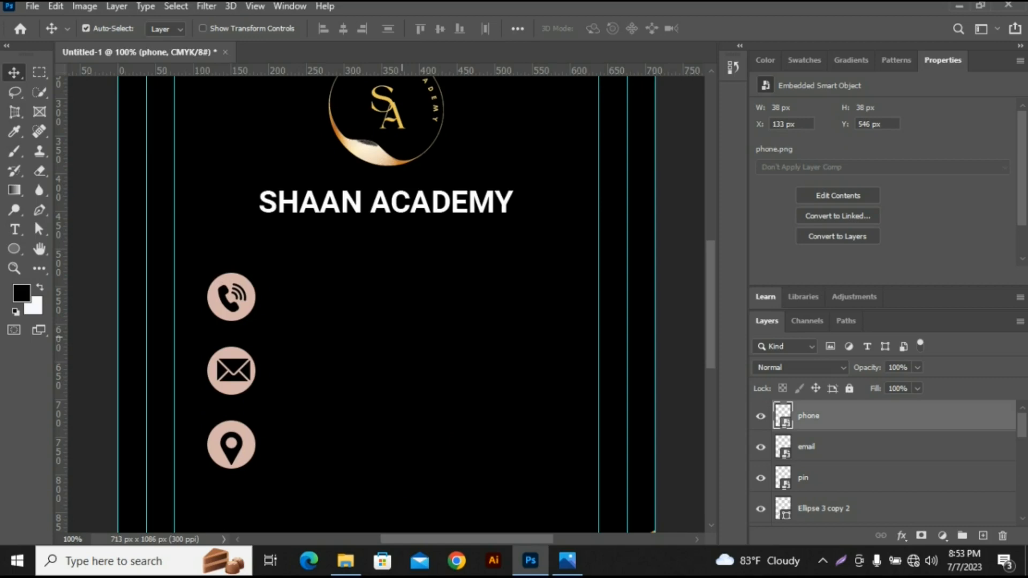
pyautogui.click(402, 337)
# - Nudge the email icon left and down to center it in its circle at X 128 px, Y 648 px
pyautogui.click(233, 371)
pyautogui.press('Left')
pyautogui.press('Left')
pyautogui.press('Left')
pyautogui.press('Down')
pyautogui.press('Down')
pyautogui.press('Left')
pyautogui.press('Right')
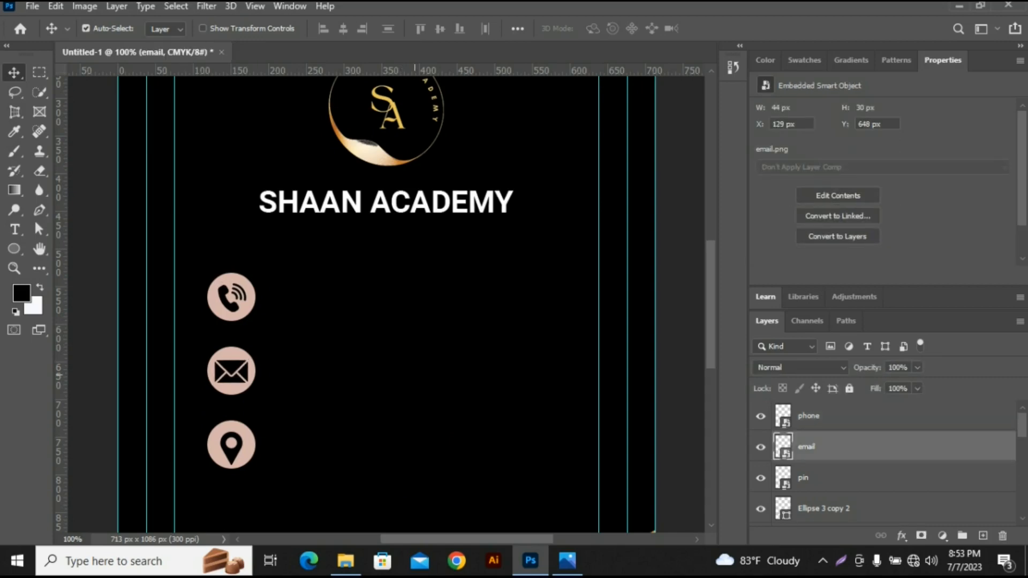
pyautogui.press('Left')
# - Nudge the pin icon up to center it in the bottom circle
pyautogui.click(231, 456)
pyautogui.press('Up')
pyautogui.press('Up')
pyautogui.press('Up')
pyautogui.press('Up')
pyautogui.click(232, 372)
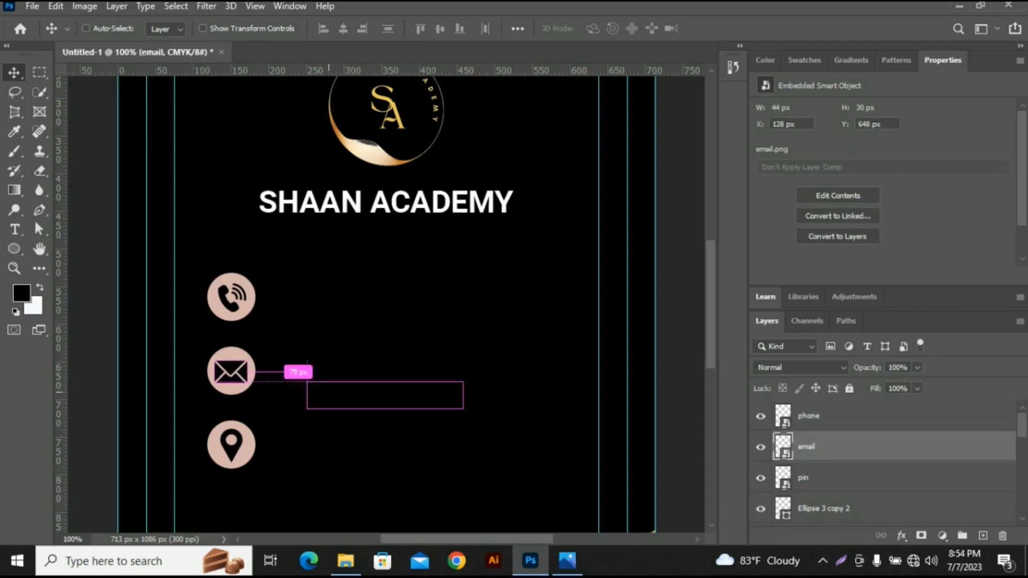
# - Fine-tune the placement of the email icon in the middle circle and deselect it
pyautogui.hotkey('ctrl', 't')
pyautogui.moveTo(249, 355); pyautogui.dragTo(246, 357)
pyautogui.press('Return')
pyautogui.click(403, 427)
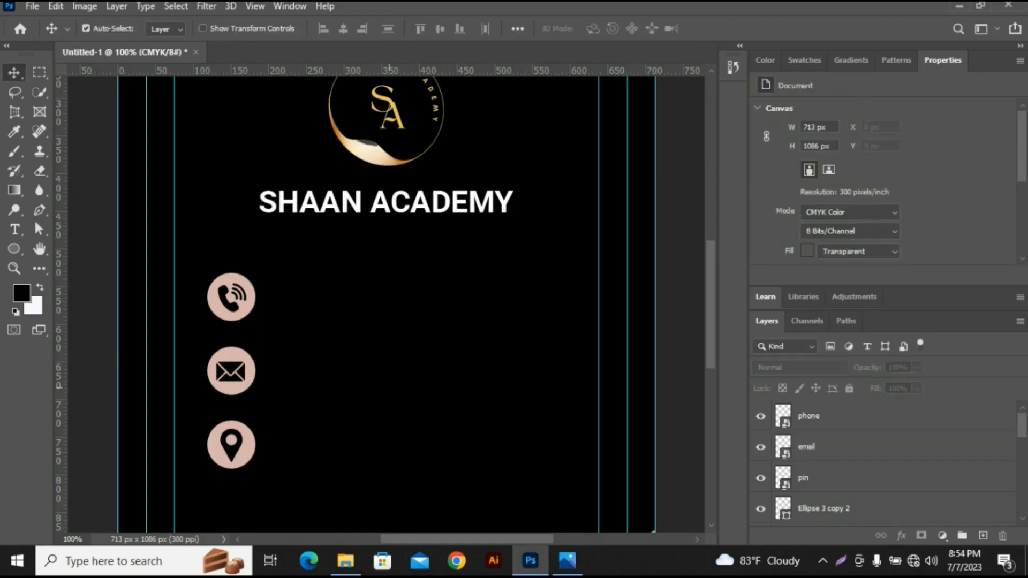
pyautogui.hotkey('ctrl', '-')
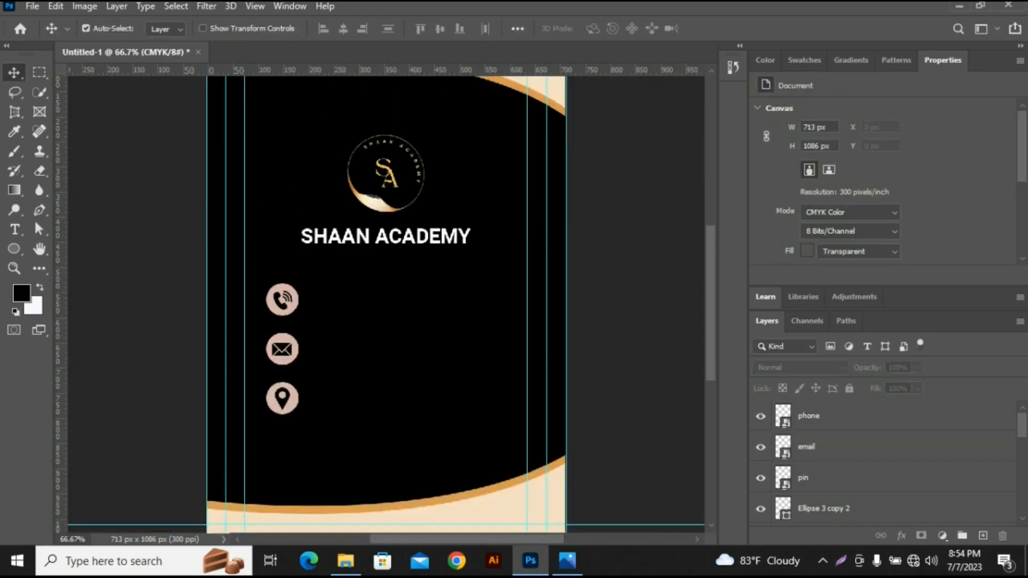
# - Start a Roboto Bold 14 pt text line beside the phone icon with the first digits of the phone number, coloured white
pyautogui.click(15, 229)
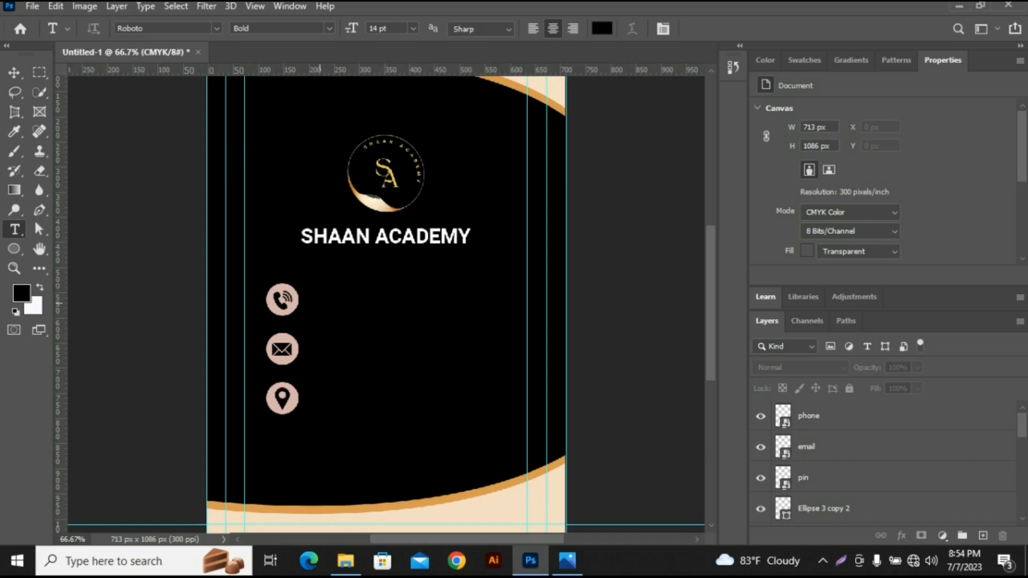
pyautogui.click(319, 294)
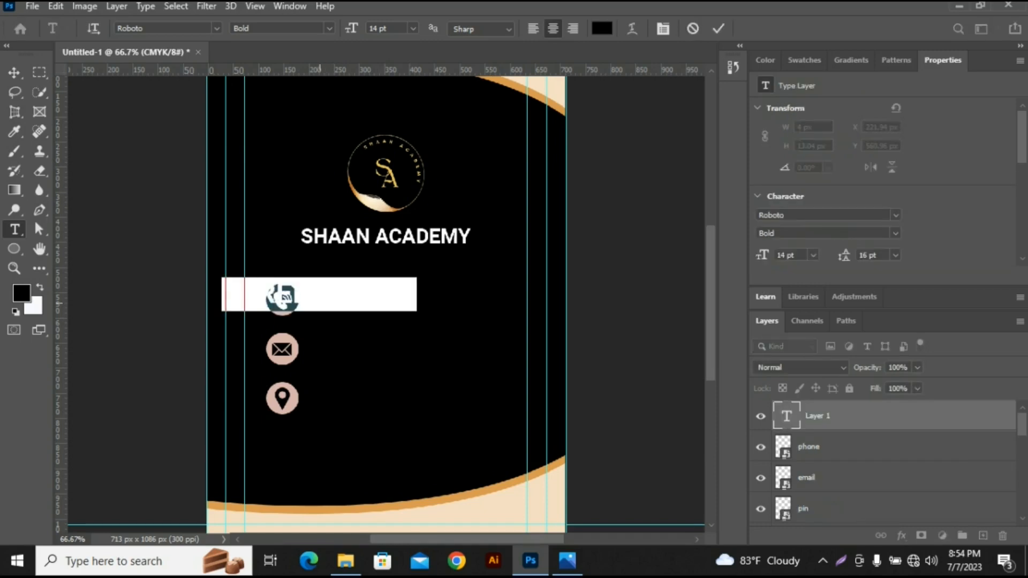
pyautogui.write('03')
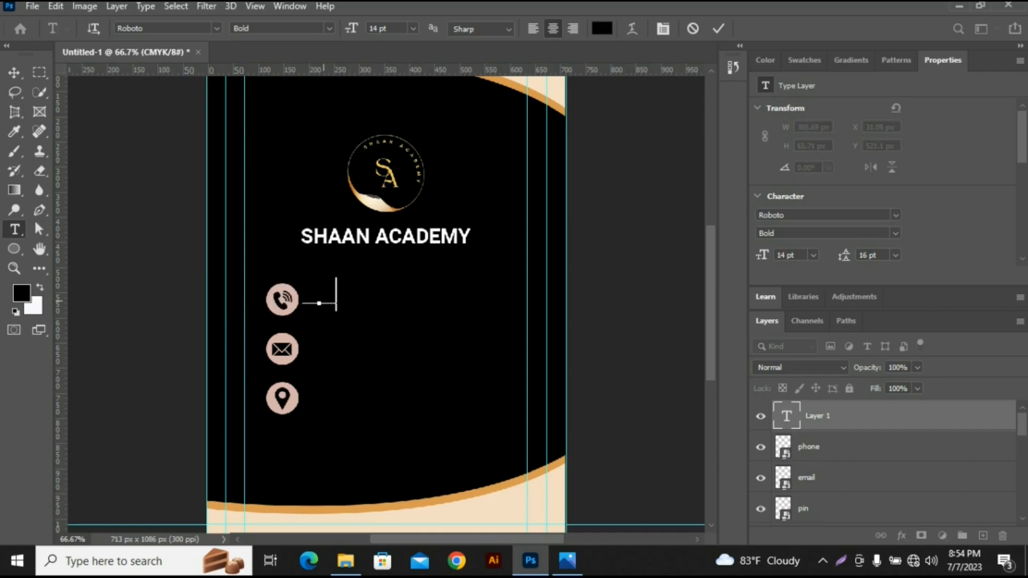
pyautogui.write('0')
pyautogui.scroll(-3, 803, 252)
pyautogui.click(799, 255)
pyautogui.click(634, 285)
pyautogui.press('Return')
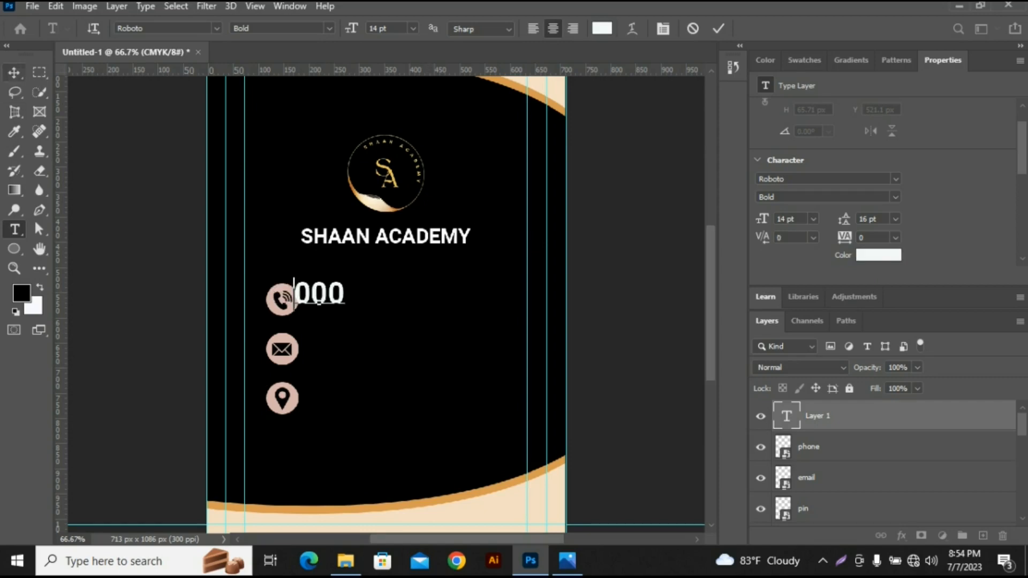
# - Move the text line level with the phone icon and enter the remaining digits of the phone number
pyautogui.click(14, 72)
pyautogui.moveTo(323, 300); pyautogui.dragTo(335, 308)
pyautogui.doubleClick(354, 301)
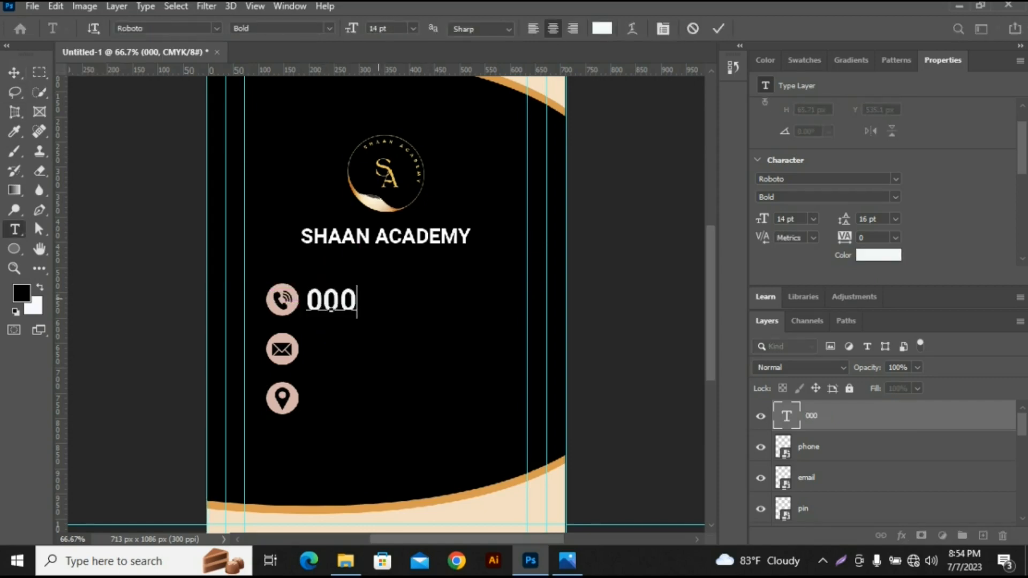
pyautogui.click(14, 72)
pyautogui.moveTo(376, 302); pyautogui.dragTo(422, 301)
pyautogui.doubleClick(447, 301)
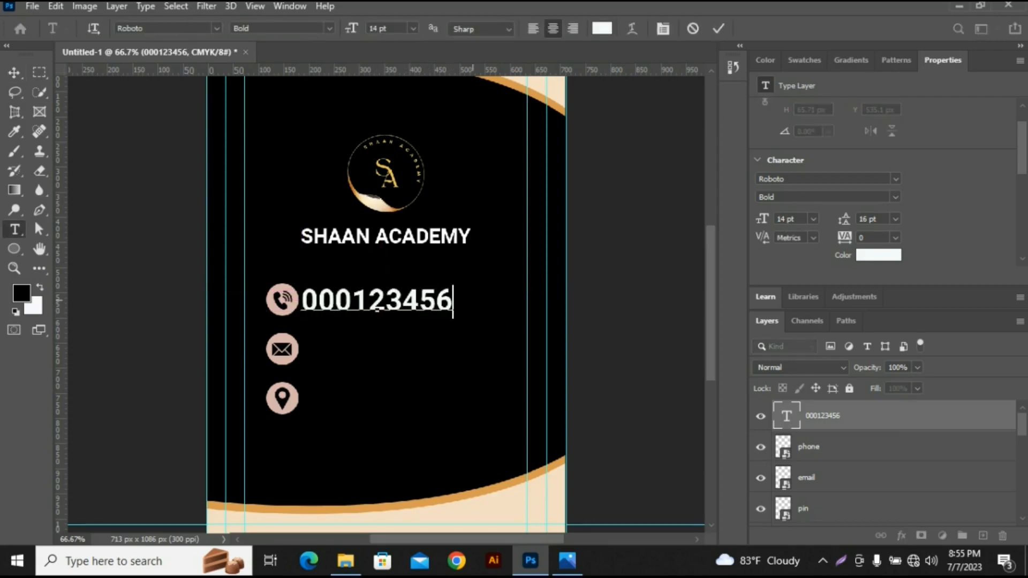
pyautogui.write('78')
# - Scale the phone number down to about 9.8 pt and place it just beside the phone icon
pyautogui.click(14, 72)
pyautogui.moveTo(374, 300); pyautogui.dragTo(400, 300)
pyautogui.hotkey('ctrl', 't')
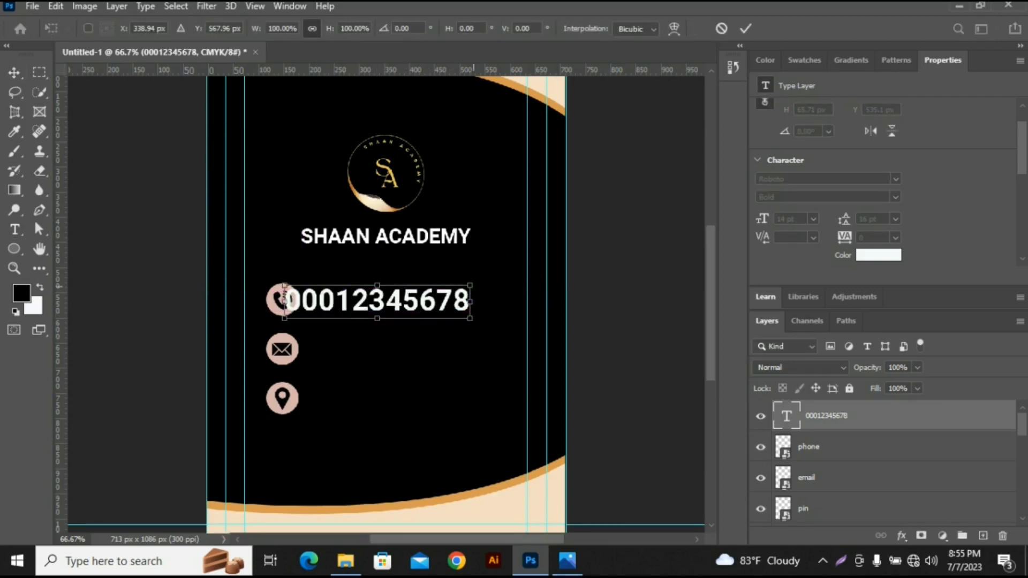
pyautogui.moveTo(473, 281); pyautogui.dragTo(416, 350)
pyautogui.press('Return')
# - Duplicate the phone number beside the email icon and replace the copy's text with the contact e-mail address
pyautogui.click(428, 343)
pyautogui.click(420, 342)
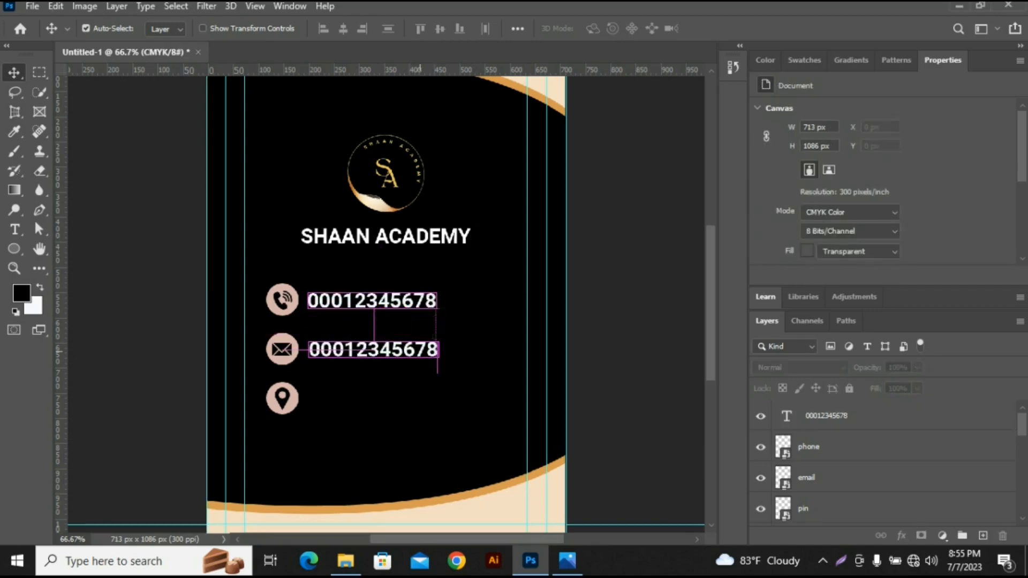
pyautogui.doubleClick(436, 350)
pyautogui.write('YOUR')
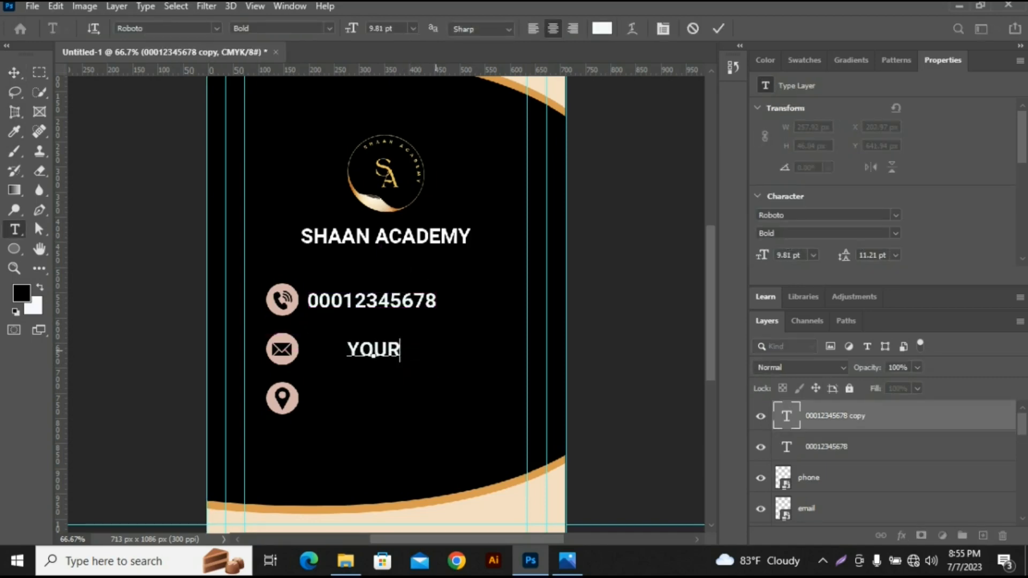
pyautogui.write('MAIL@gmail.com')
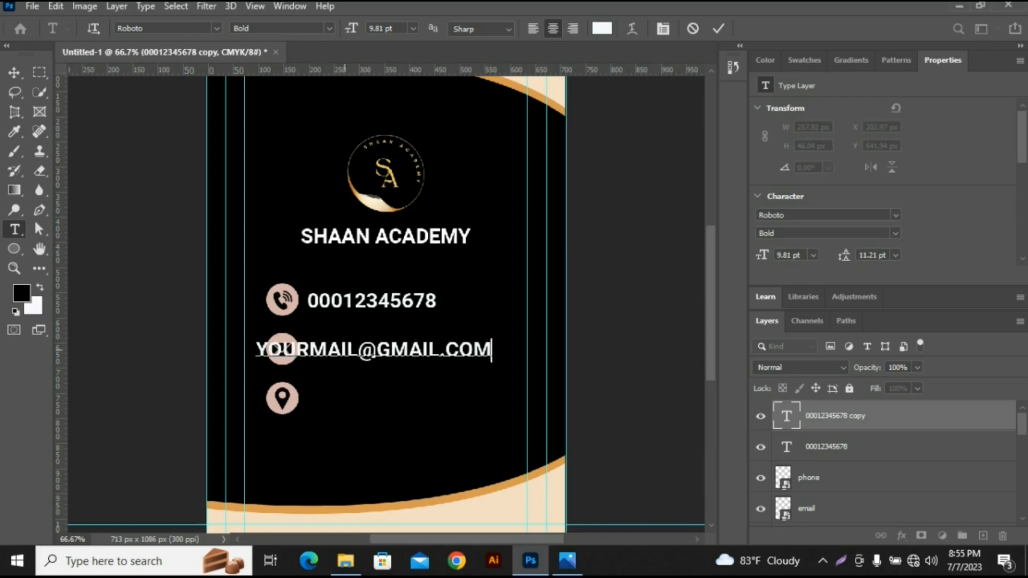
# - Turn off All Caps for the e-mail text and apply Superscript, leaving Small Caps off
pyautogui.click(15, 72)
pyautogui.scroll(-5, 883, 182)
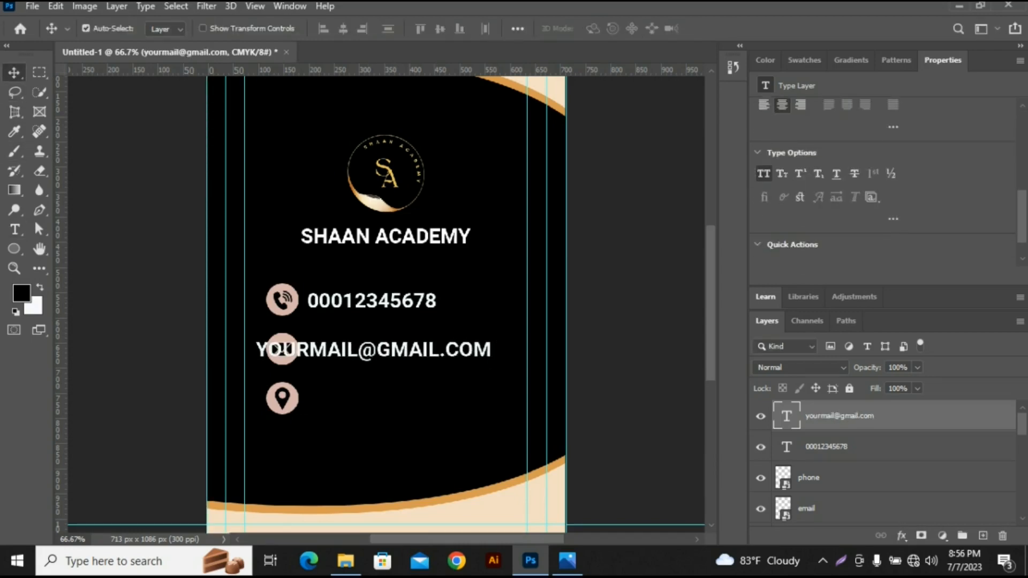
pyautogui.click(799, 173)
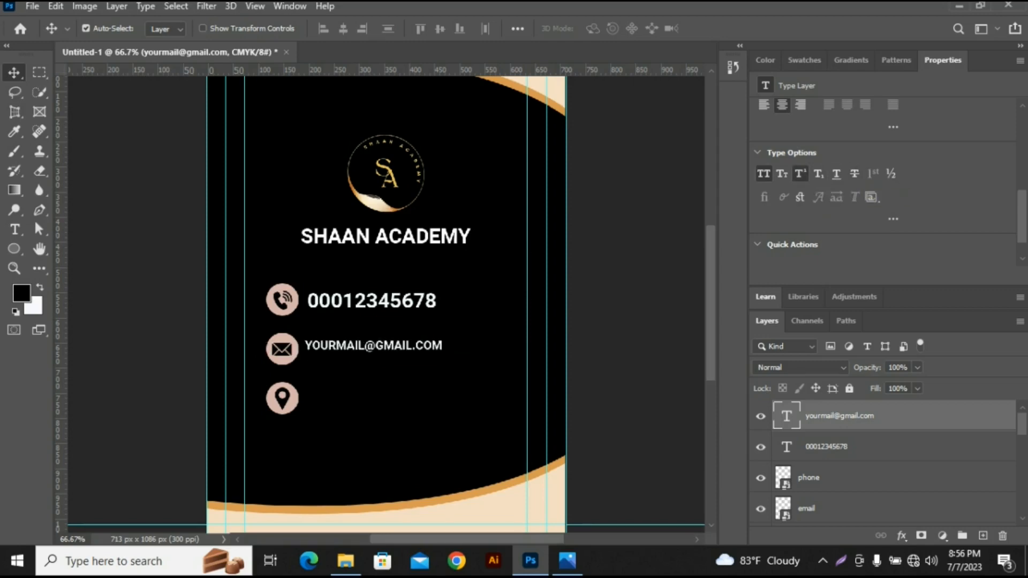
pyautogui.click(781, 173)
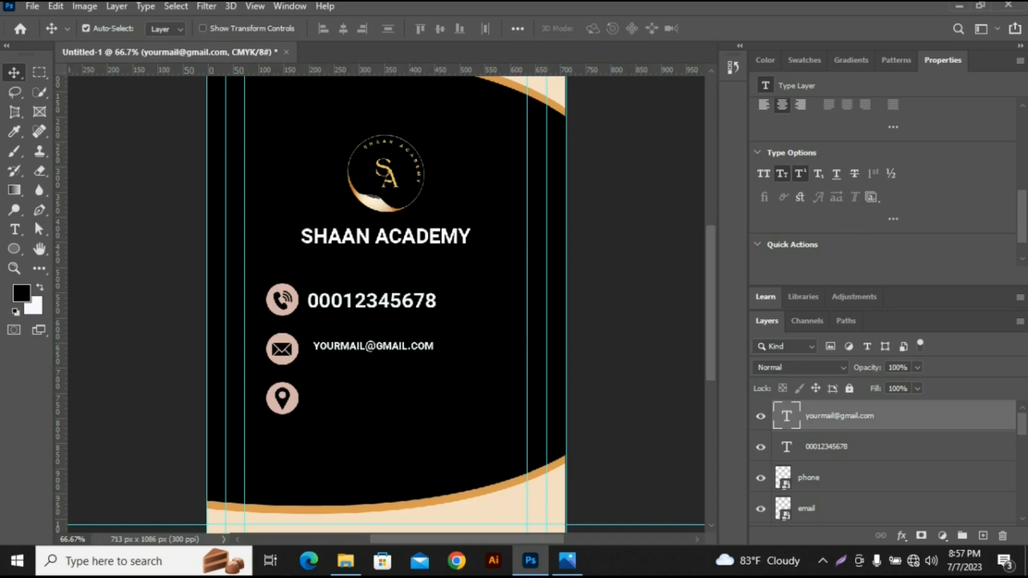
pyautogui.click(782, 173)
pyautogui.click(763, 174)
pyautogui.click(781, 174)
pyautogui.click(782, 174)
# - Duplicate the e-mail text beside the pin icon and replace the copy's text with the academy's address
pyautogui.moveTo(427, 345); pyautogui.dragTo(420, 397)
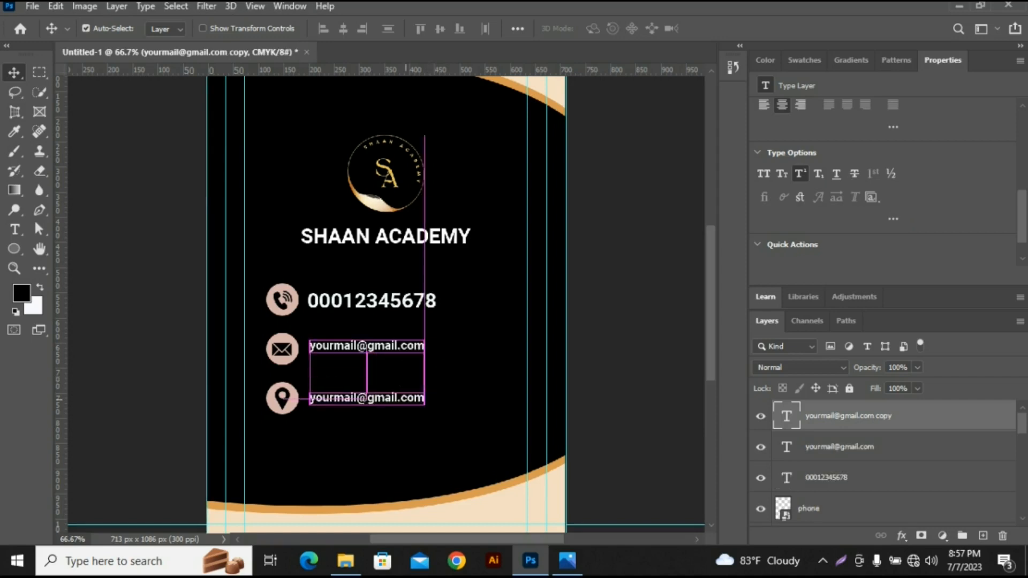
pyautogui.doubleClick(366, 397)
pyautogui.press('BackSpace')
pyautogui.write('Mohakhali, Dhaka')
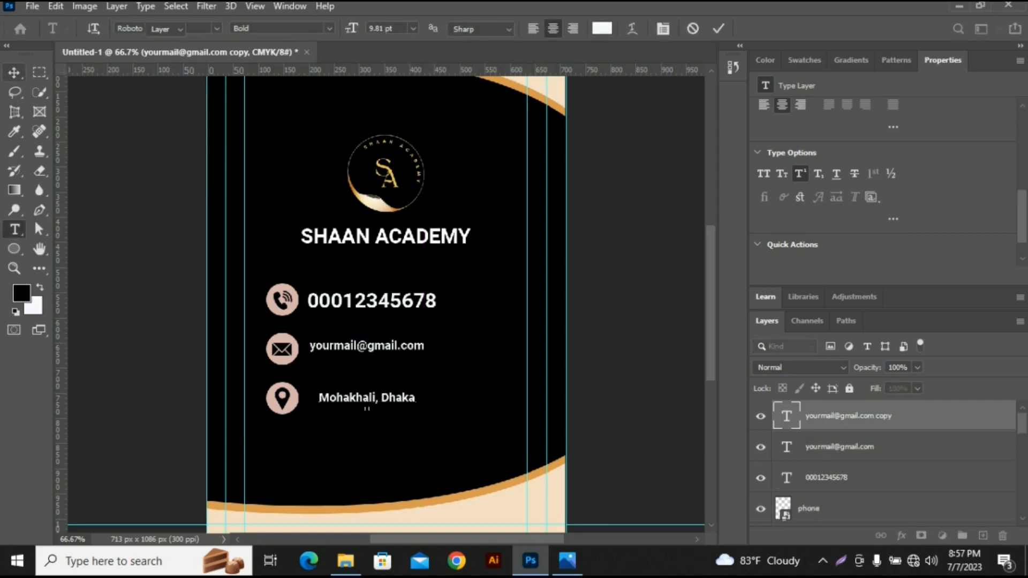
pyautogui.click(14, 73)
pyautogui.click(139, 177)
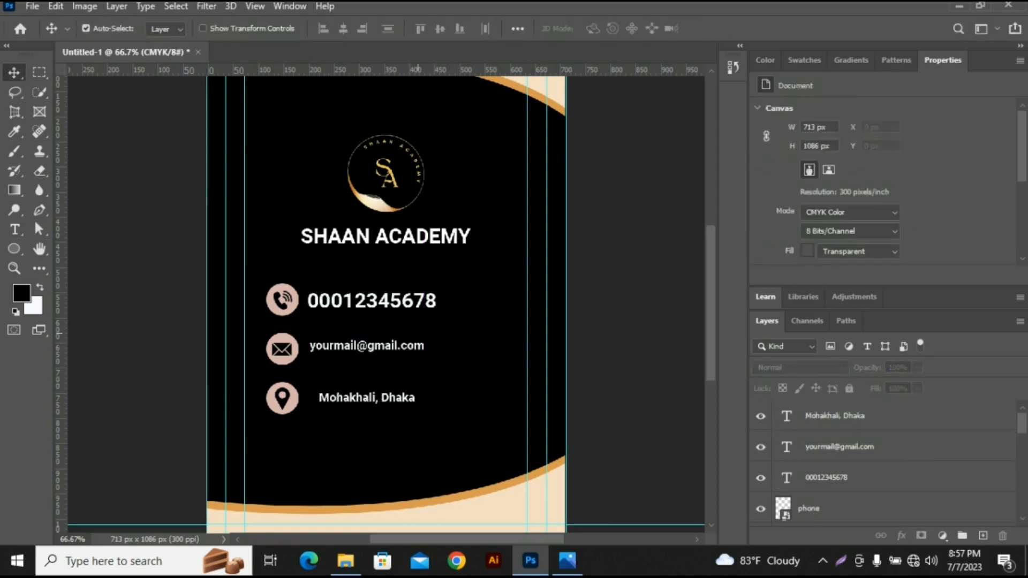
# - Scale the phone number down to match the size of the e-mail and address lines
pyautogui.click(396, 301)
pyautogui.hotkey('ctrl', 't')
pyautogui.moveTo(437, 289); pyautogui.dragTo(392, 298)
pyautogui.press('Return')
# - Align the address and e-mail lines with the phone number's starting edge and centre each line on its icon
pyautogui.moveTo(391, 398); pyautogui.dragTo(381, 398)
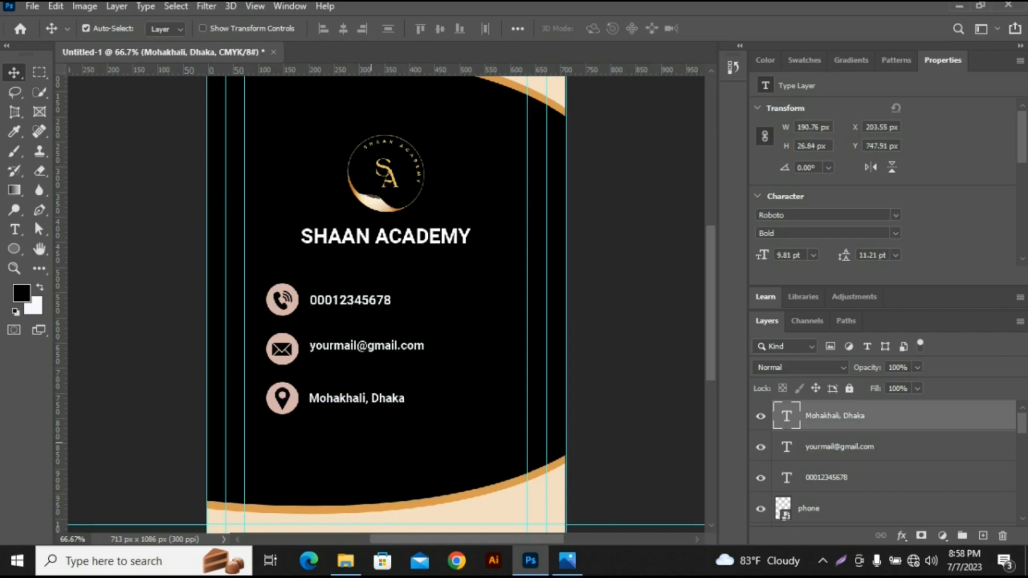
pyautogui.click(378, 432)
pyautogui.moveTo(380, 349); pyautogui.dragTo(380, 352)
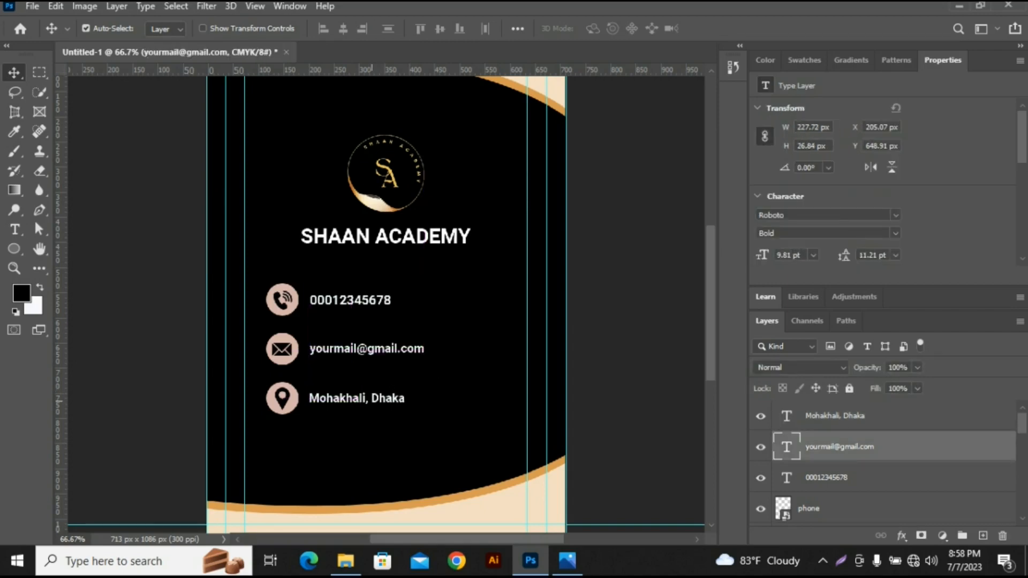
pyautogui.moveTo(379, 400); pyautogui.dragTo(379, 400)
pyautogui.moveTo(370, 300); pyautogui.dragTo(369, 300)
pyautogui.click(460, 343)
# - Move all three contact rows together under the academy name, with the circles at X 187 px, Y 550 px
pyautogui.moveTo(267, 279); pyautogui.dragTo(402, 408)
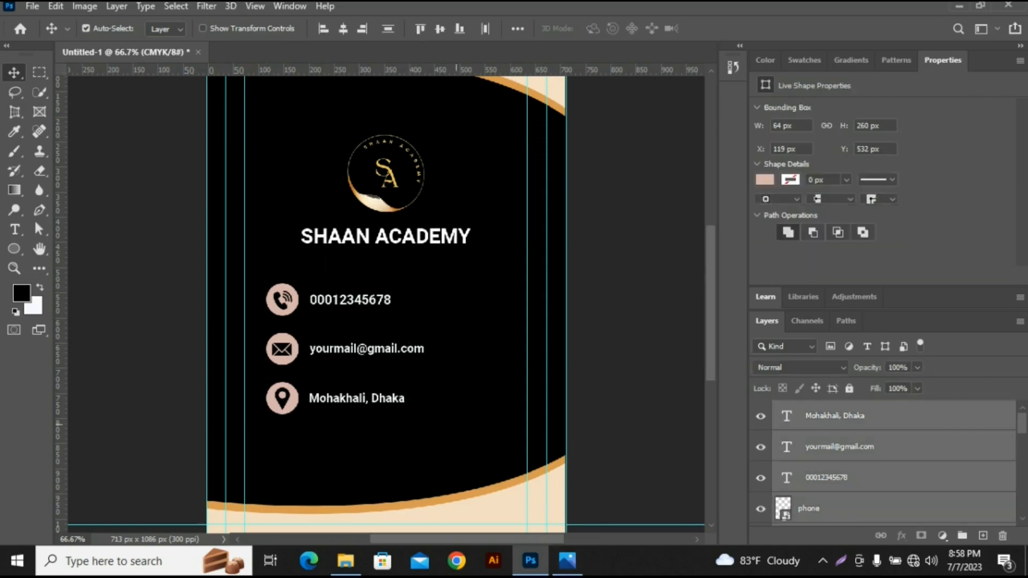
pyautogui.moveTo(359, 348); pyautogui.dragTo(393, 348)
pyautogui.moveTo(391, 360); pyautogui.dragTo(391, 358)
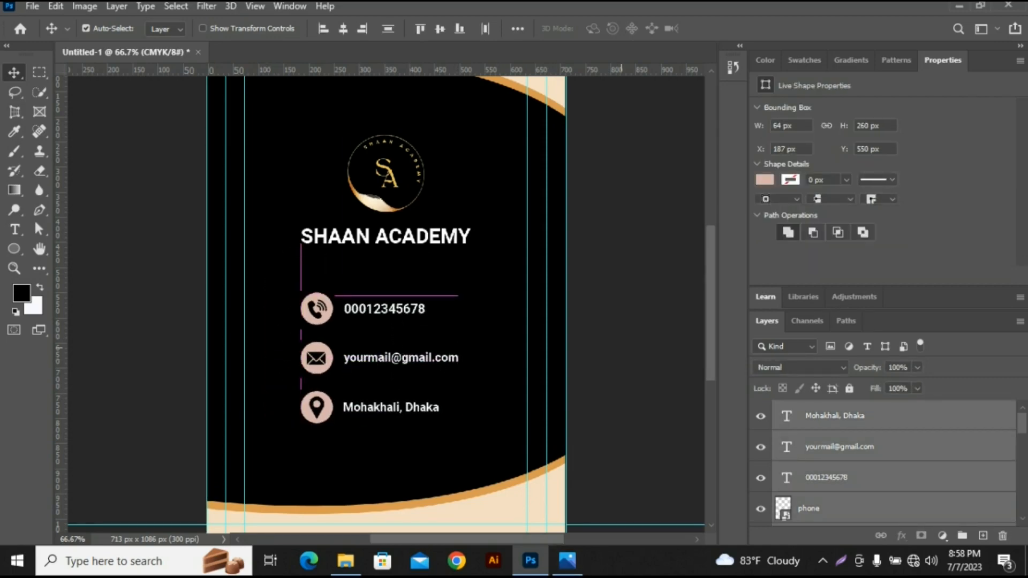
pyautogui.click(621, 442)
# - Shift the contact rows slightly left and scale them down together beneath the academy name
pyautogui.moveTo(297, 294); pyautogui.dragTo(436, 422)
pyautogui.moveTo(419, 358); pyautogui.dragTo(398, 358)
pyautogui.hotkey('ctrl', 't')
pyautogui.moveTo(438, 293); pyautogui.dragTo(423, 304)
pyautogui.press('Return')
pyautogui.click(628, 350)
pyautogui.hotkey('ctrl', '-')
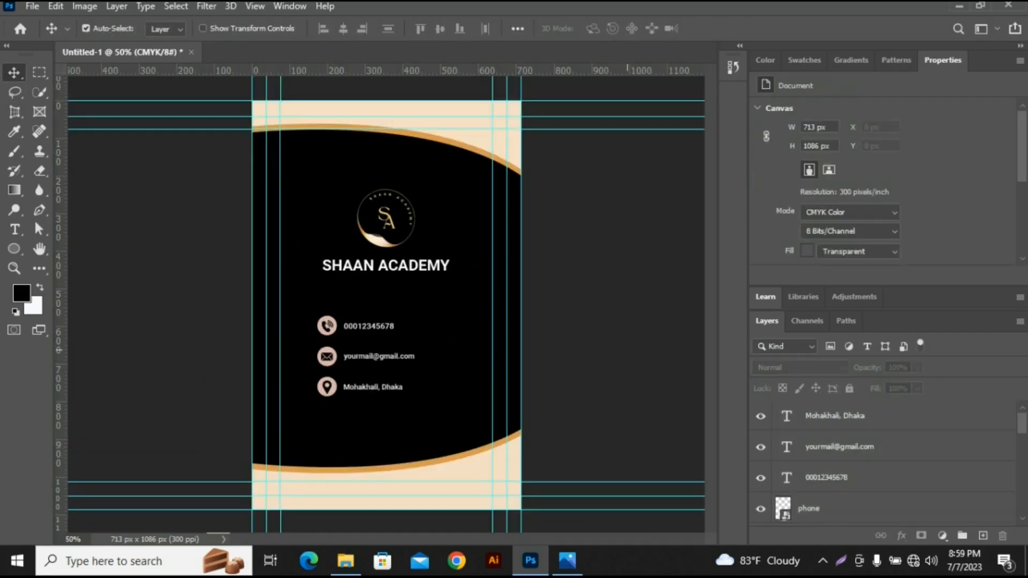